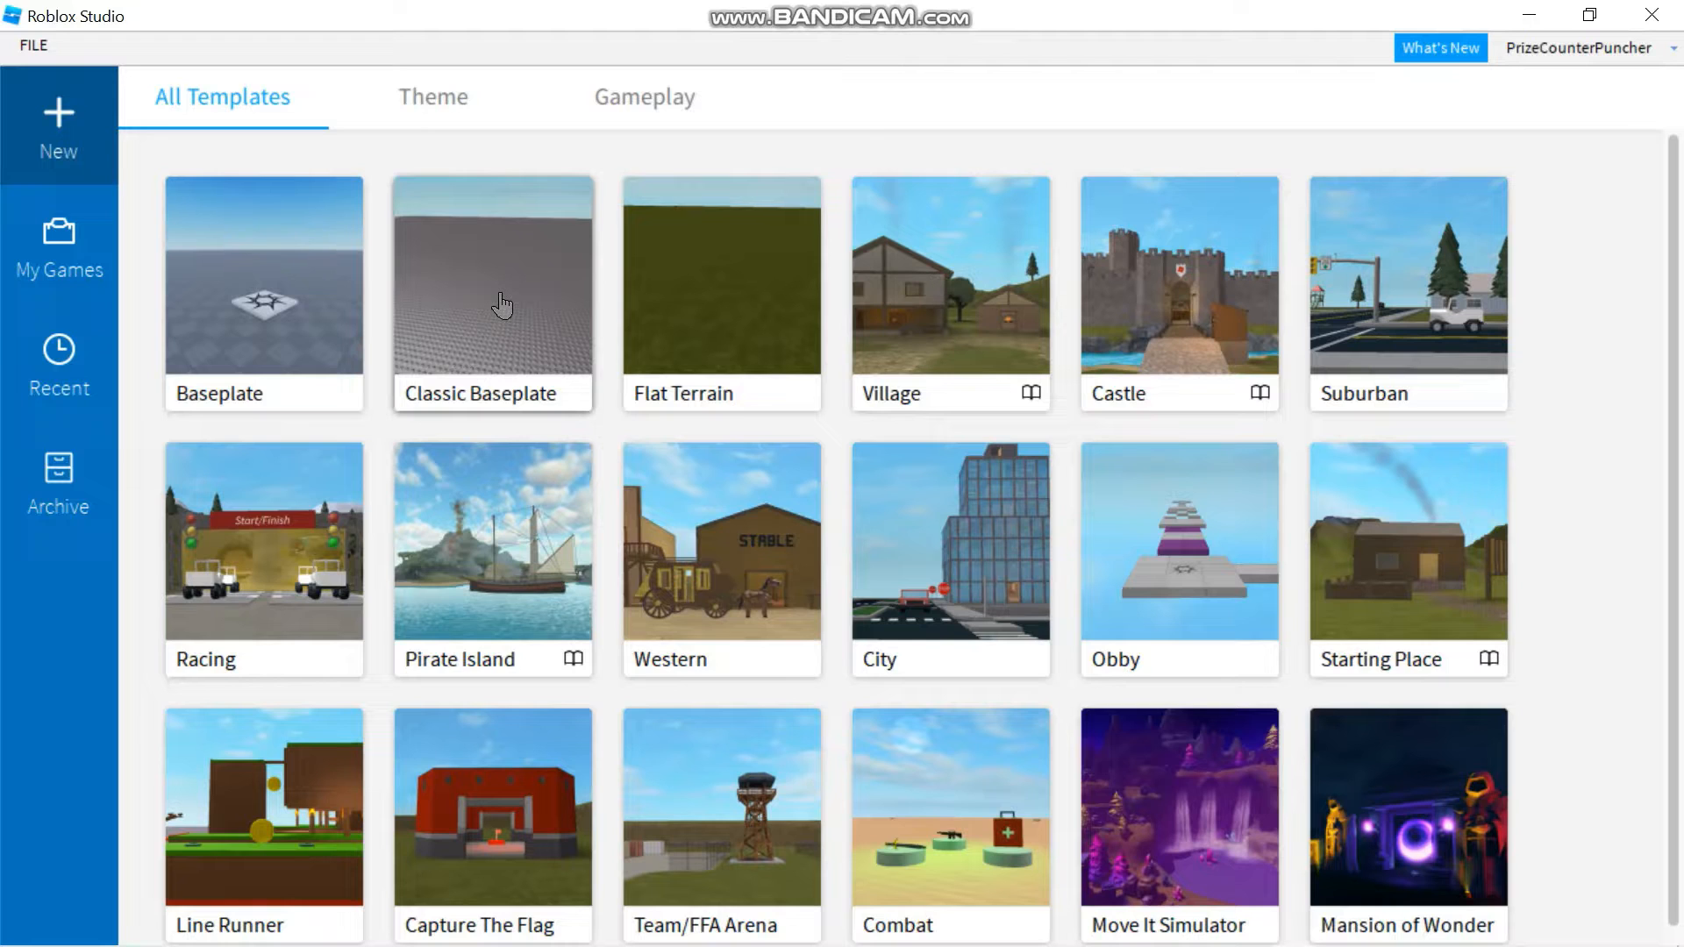
# Create a place from the Classic Baseplate template and set the move snap increment to 3 studs
pyautogui.click(896, 493)
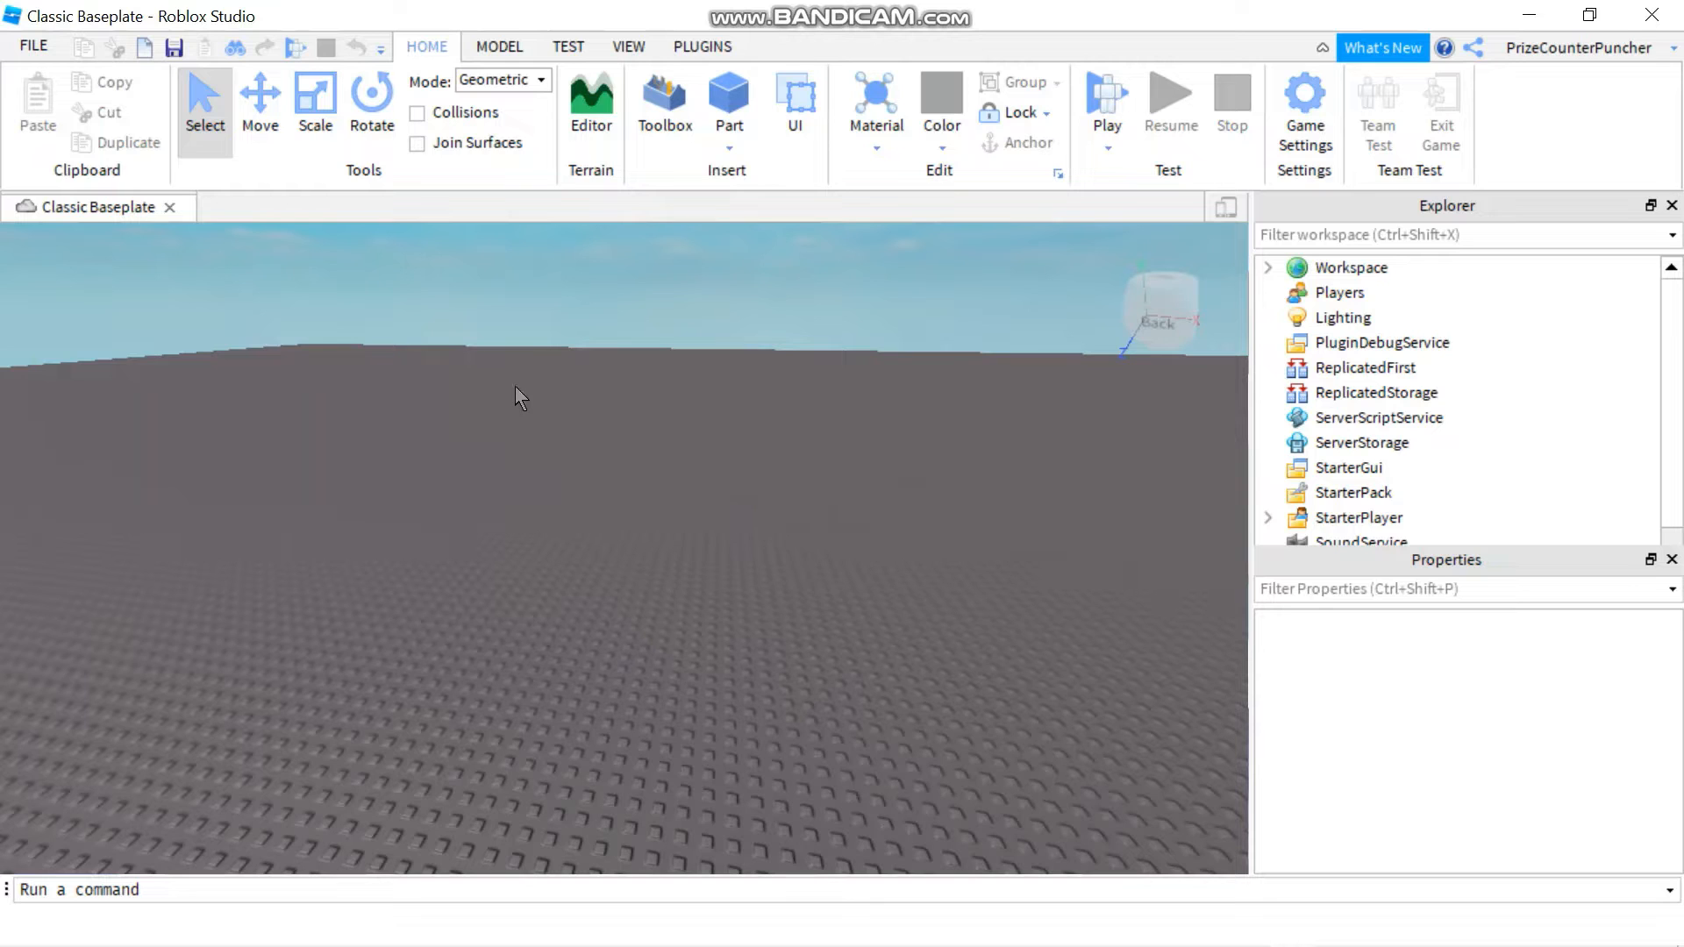
pyautogui.click(497, 47)
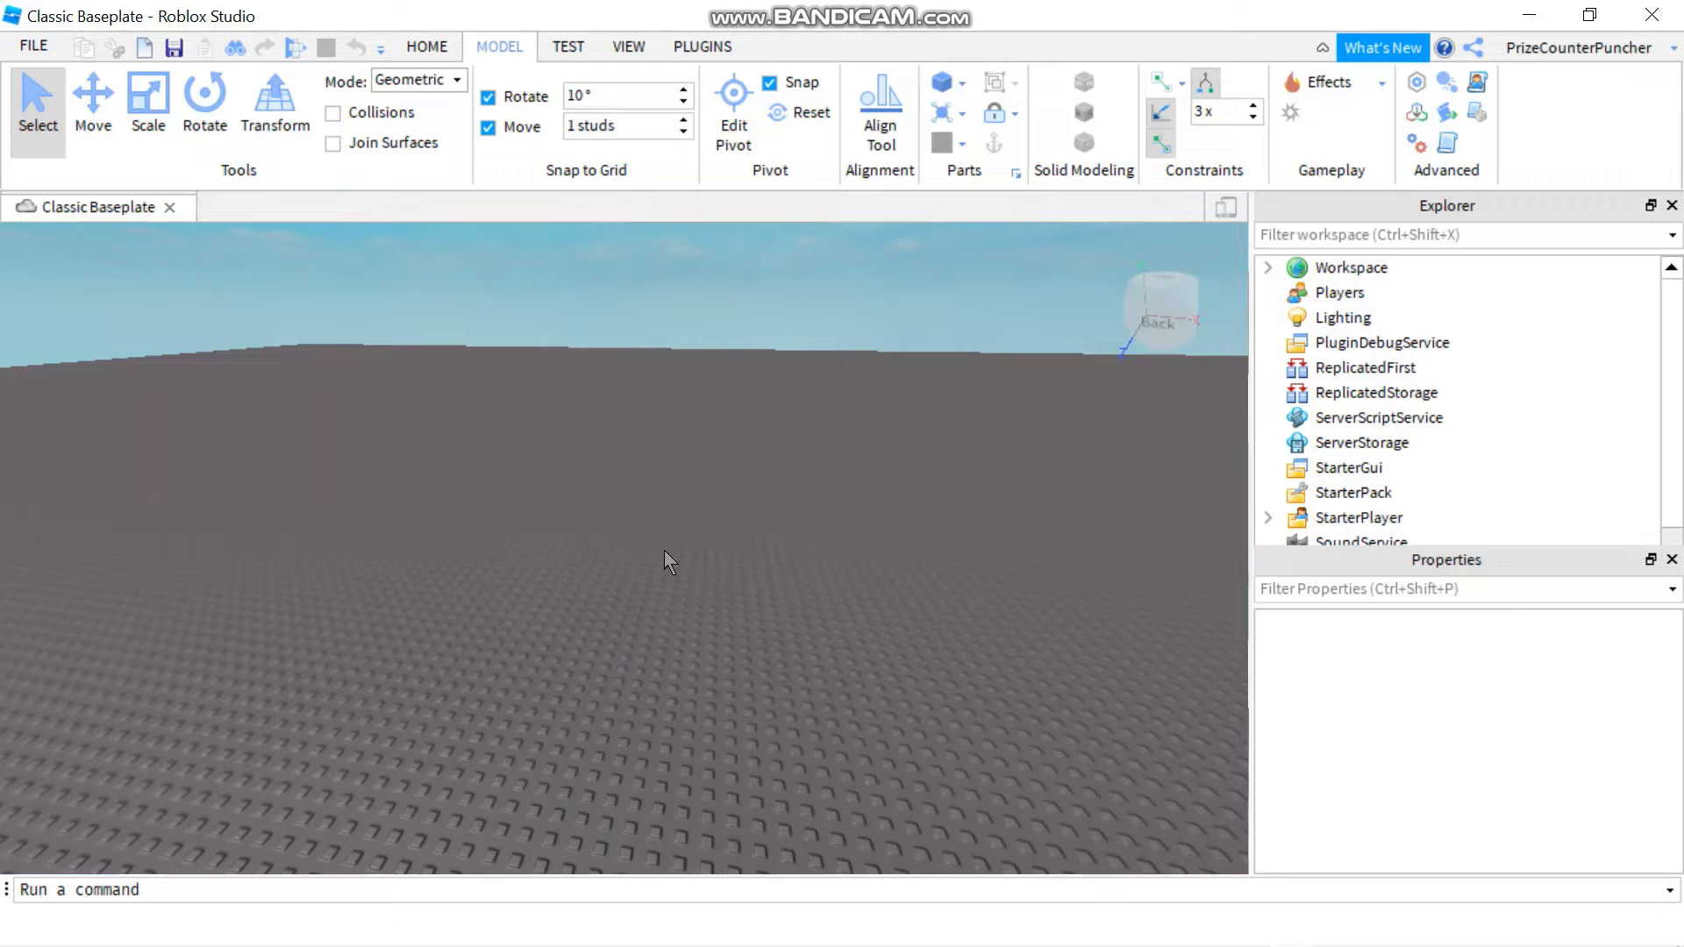
pyautogui.click(645, 129)
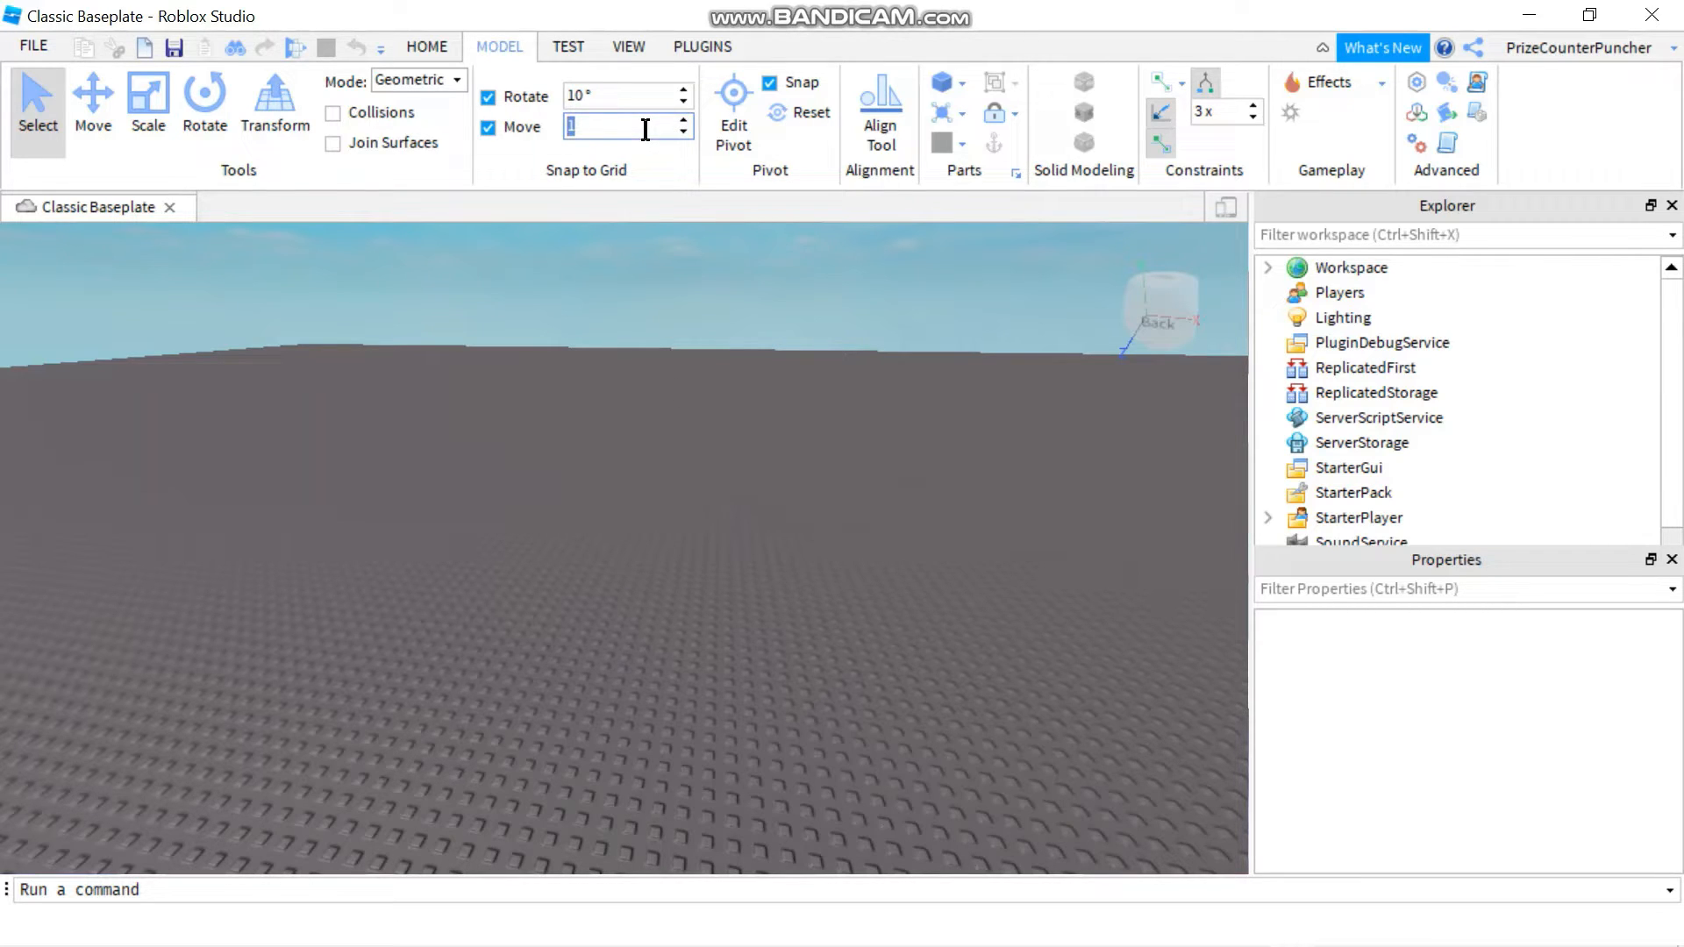
pyautogui.write('3')
pyautogui.click(654, 381)
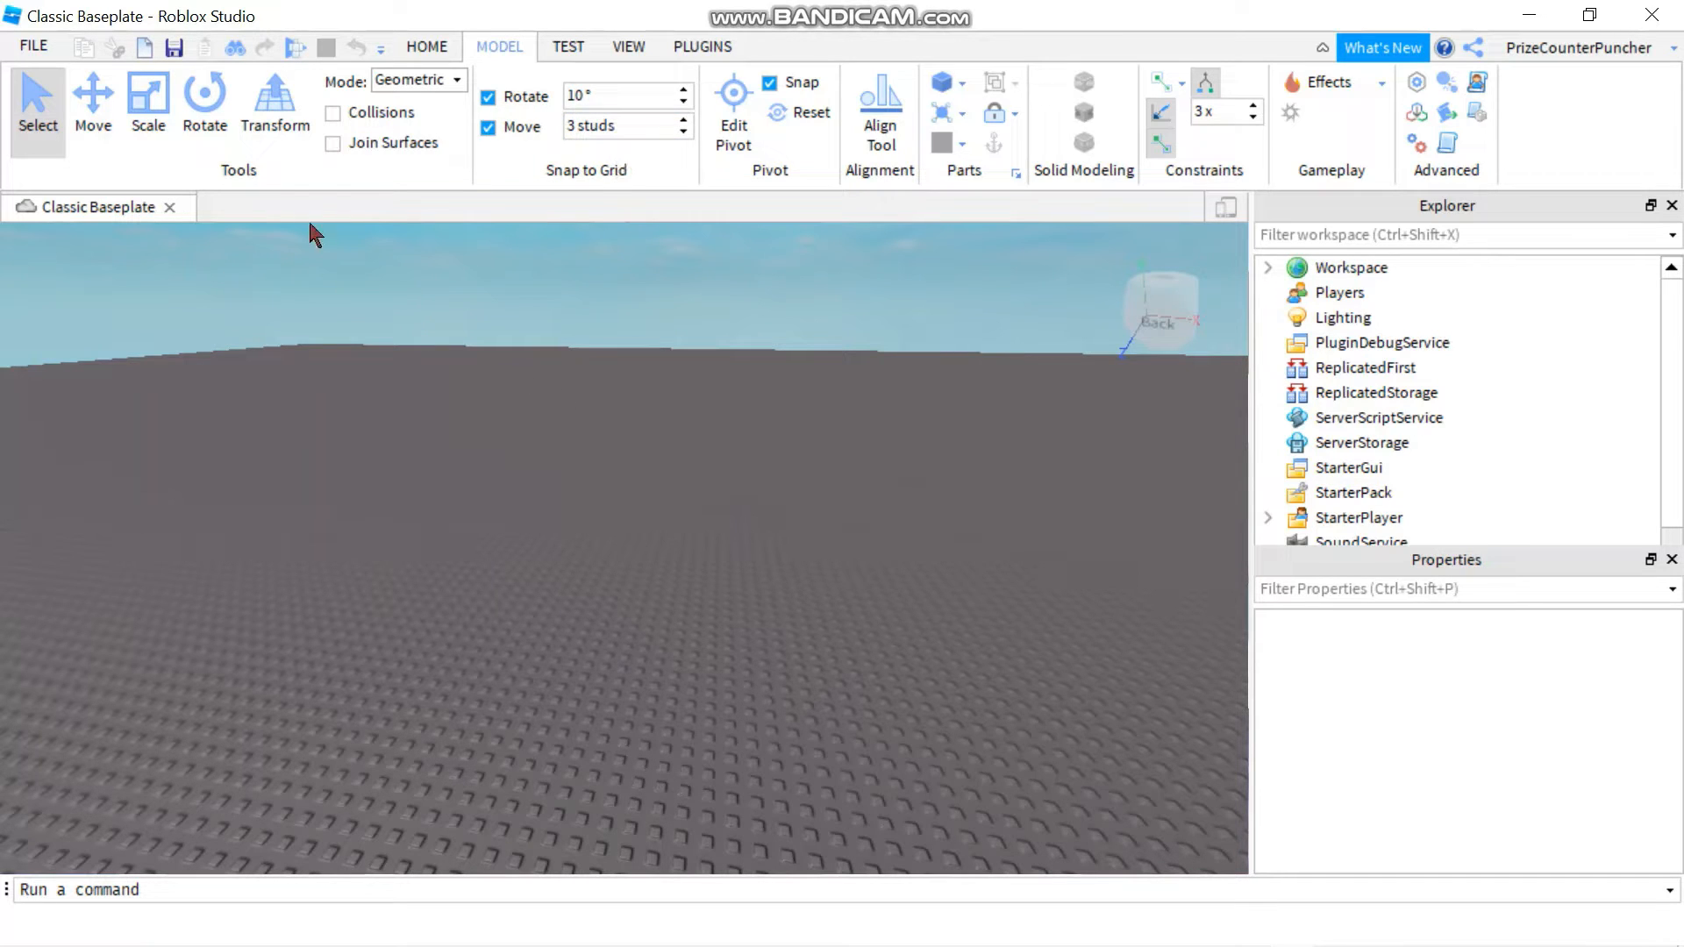
# Insert a block part on the baseplate and set its BrickColor to Olive
pyautogui.click(430, 48)
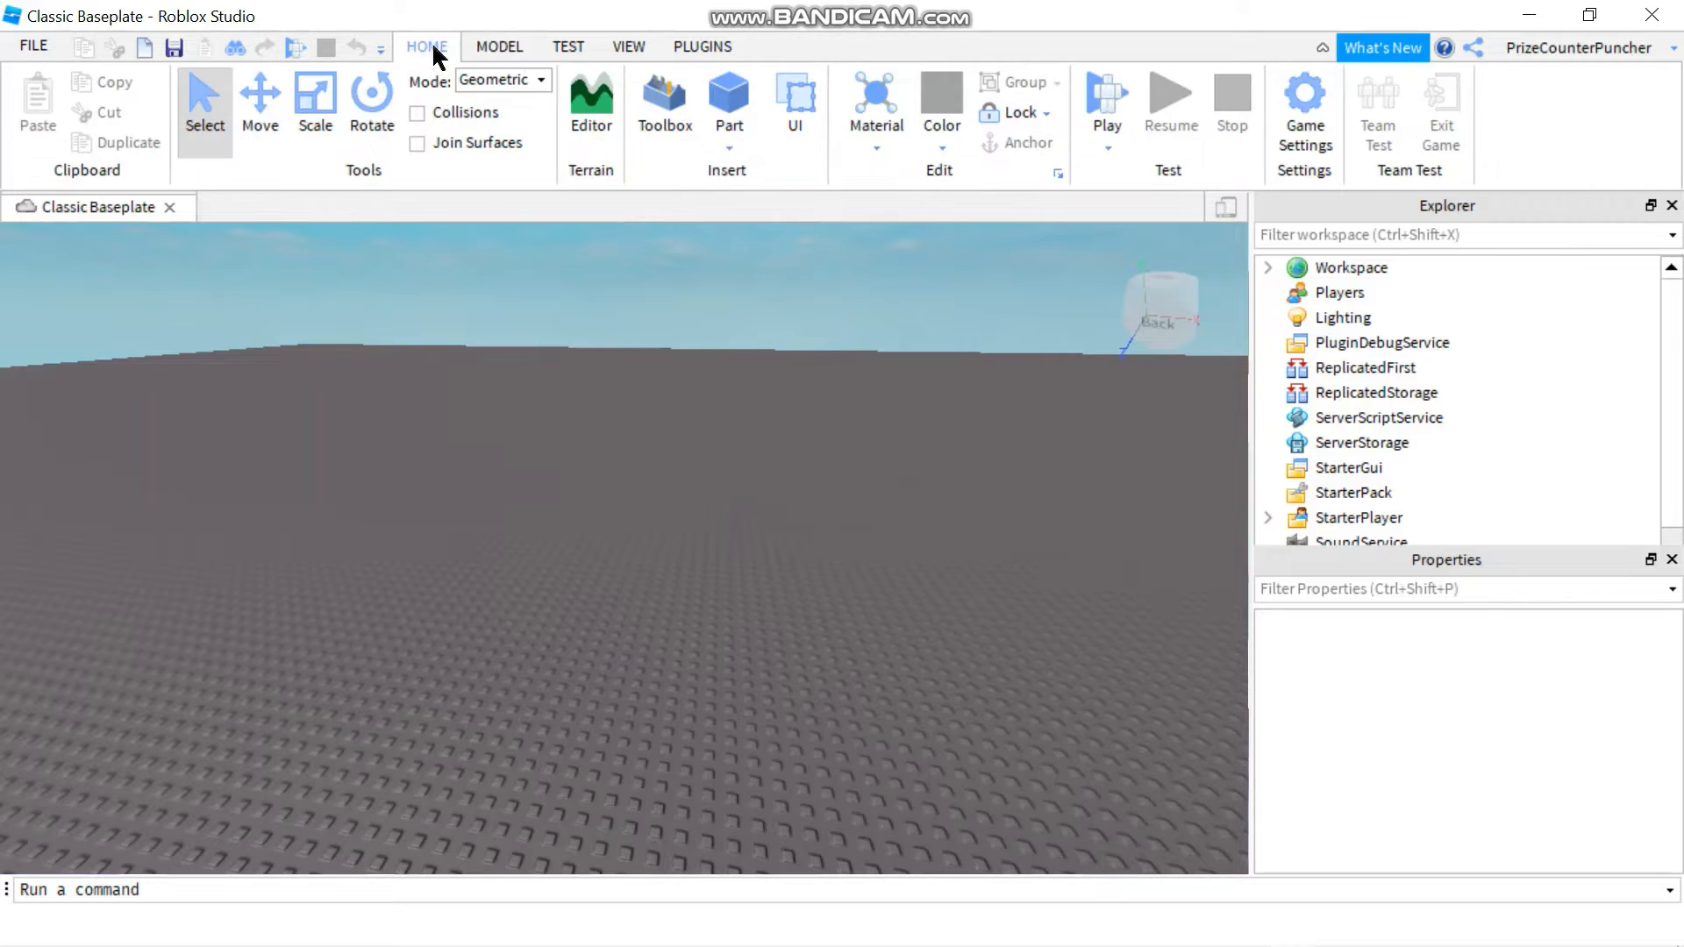
pyautogui.click(730, 101)
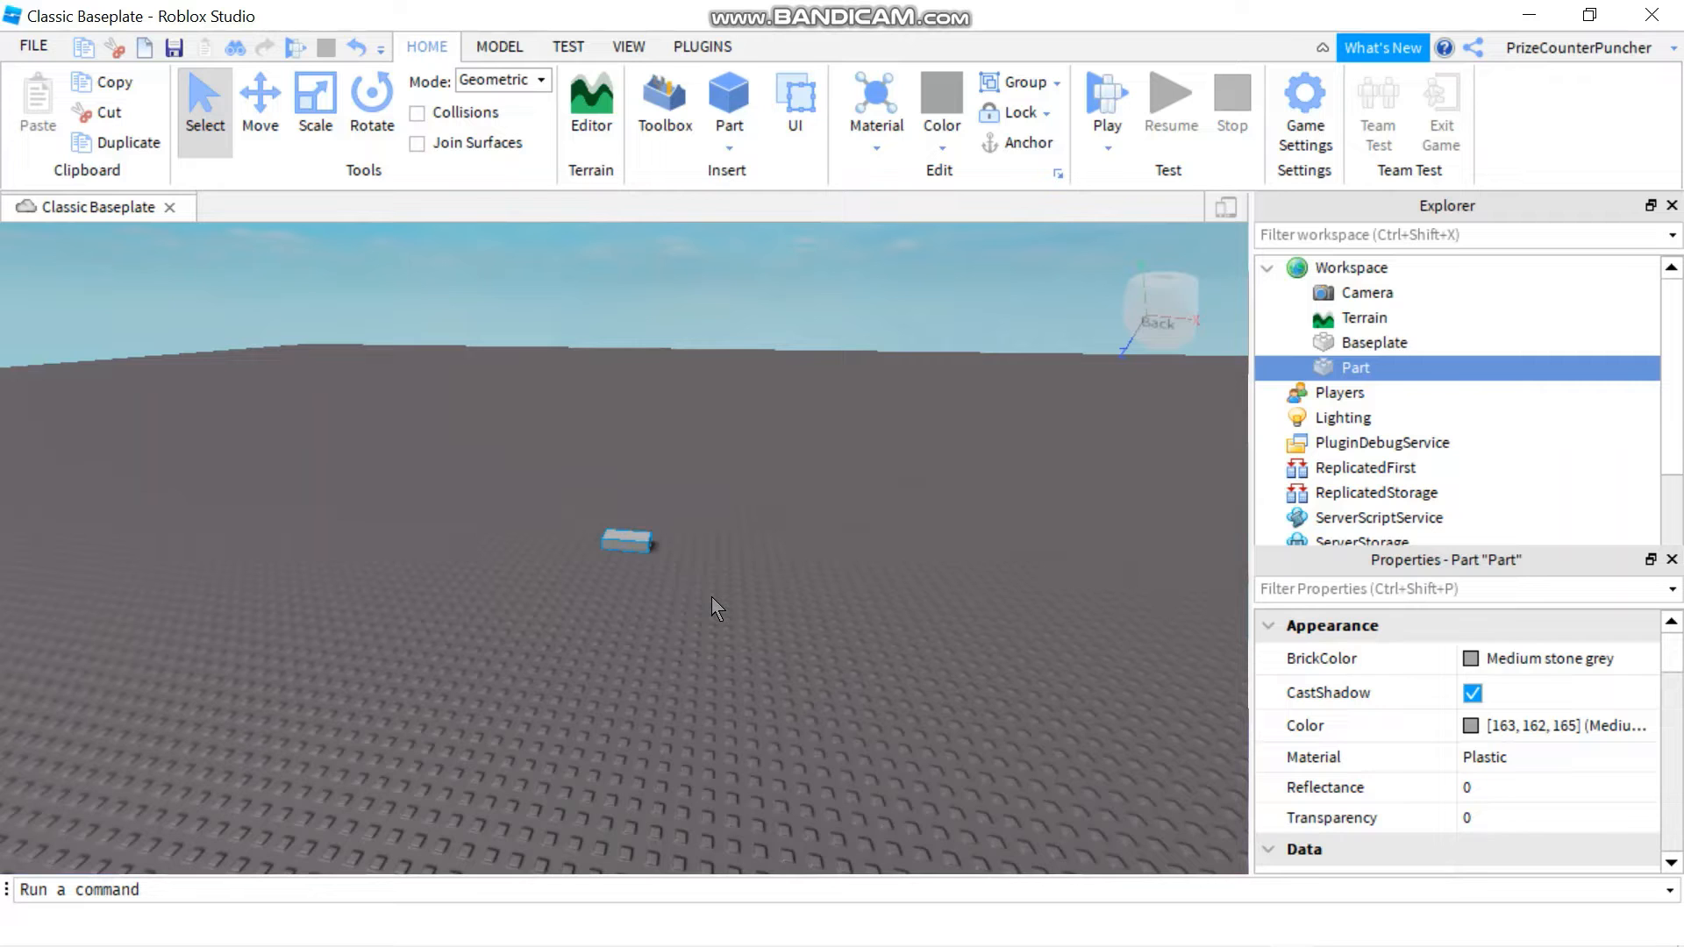
pyautogui.click(1467, 658)
pyautogui.click(1239, 609)
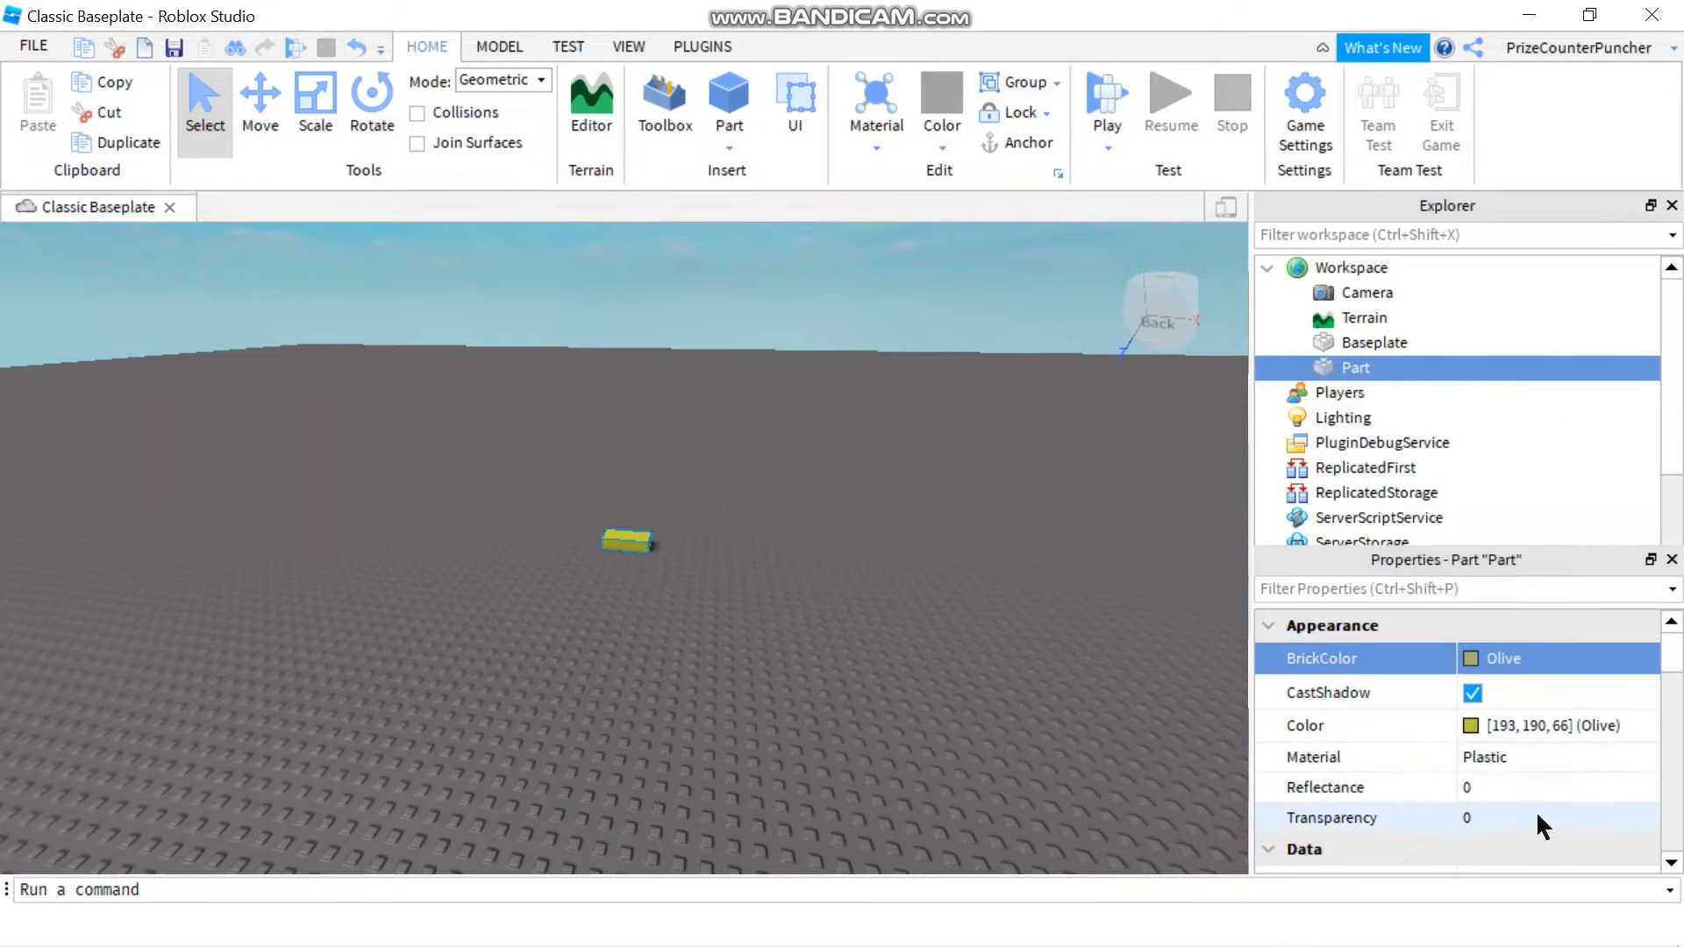
# Set the olive part's material to Brick
pyautogui.click(1479, 755)
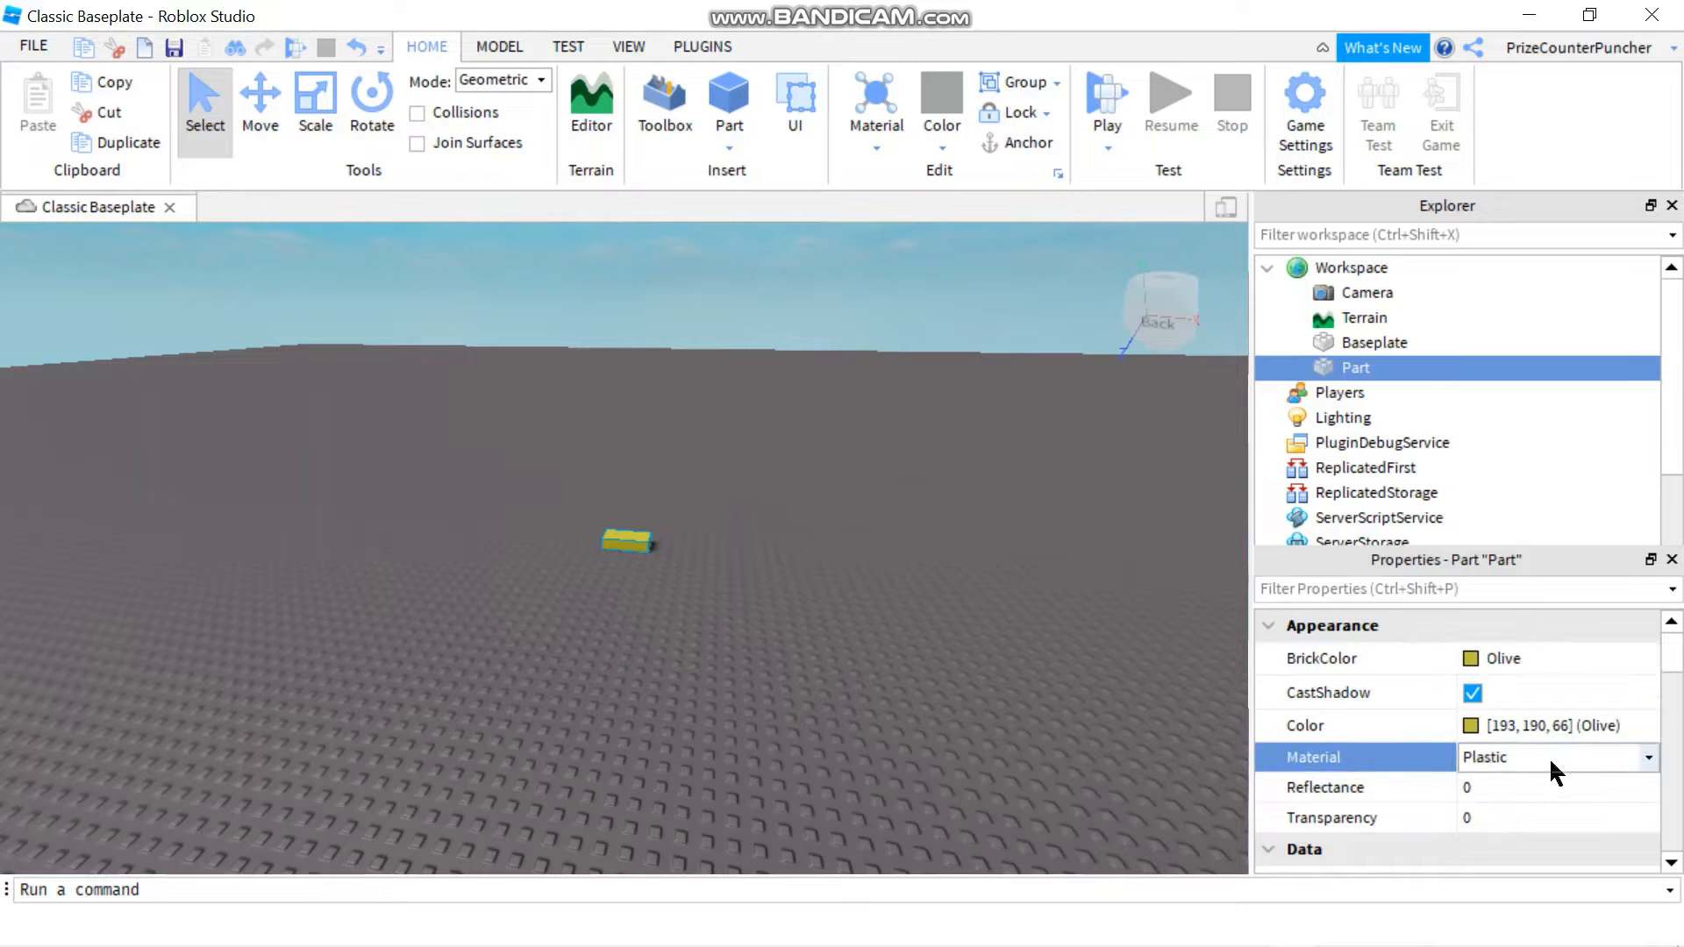
pyautogui.click(1549, 756)
pyautogui.scroll(3, 1640, 667)
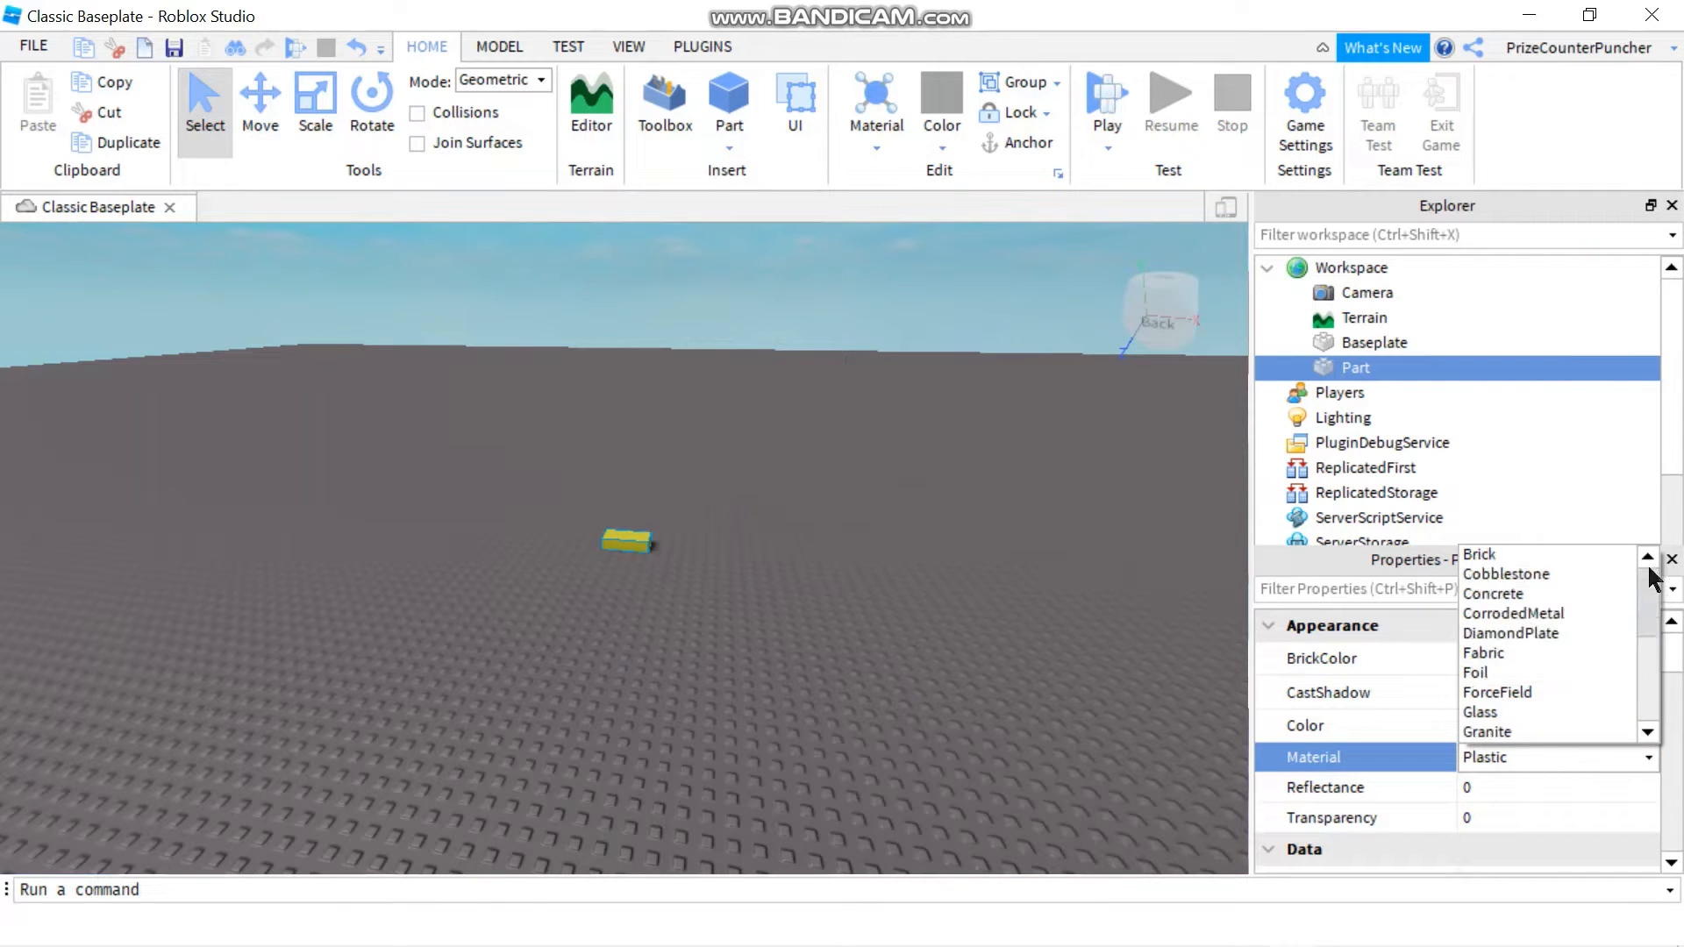
pyautogui.click(1509, 554)
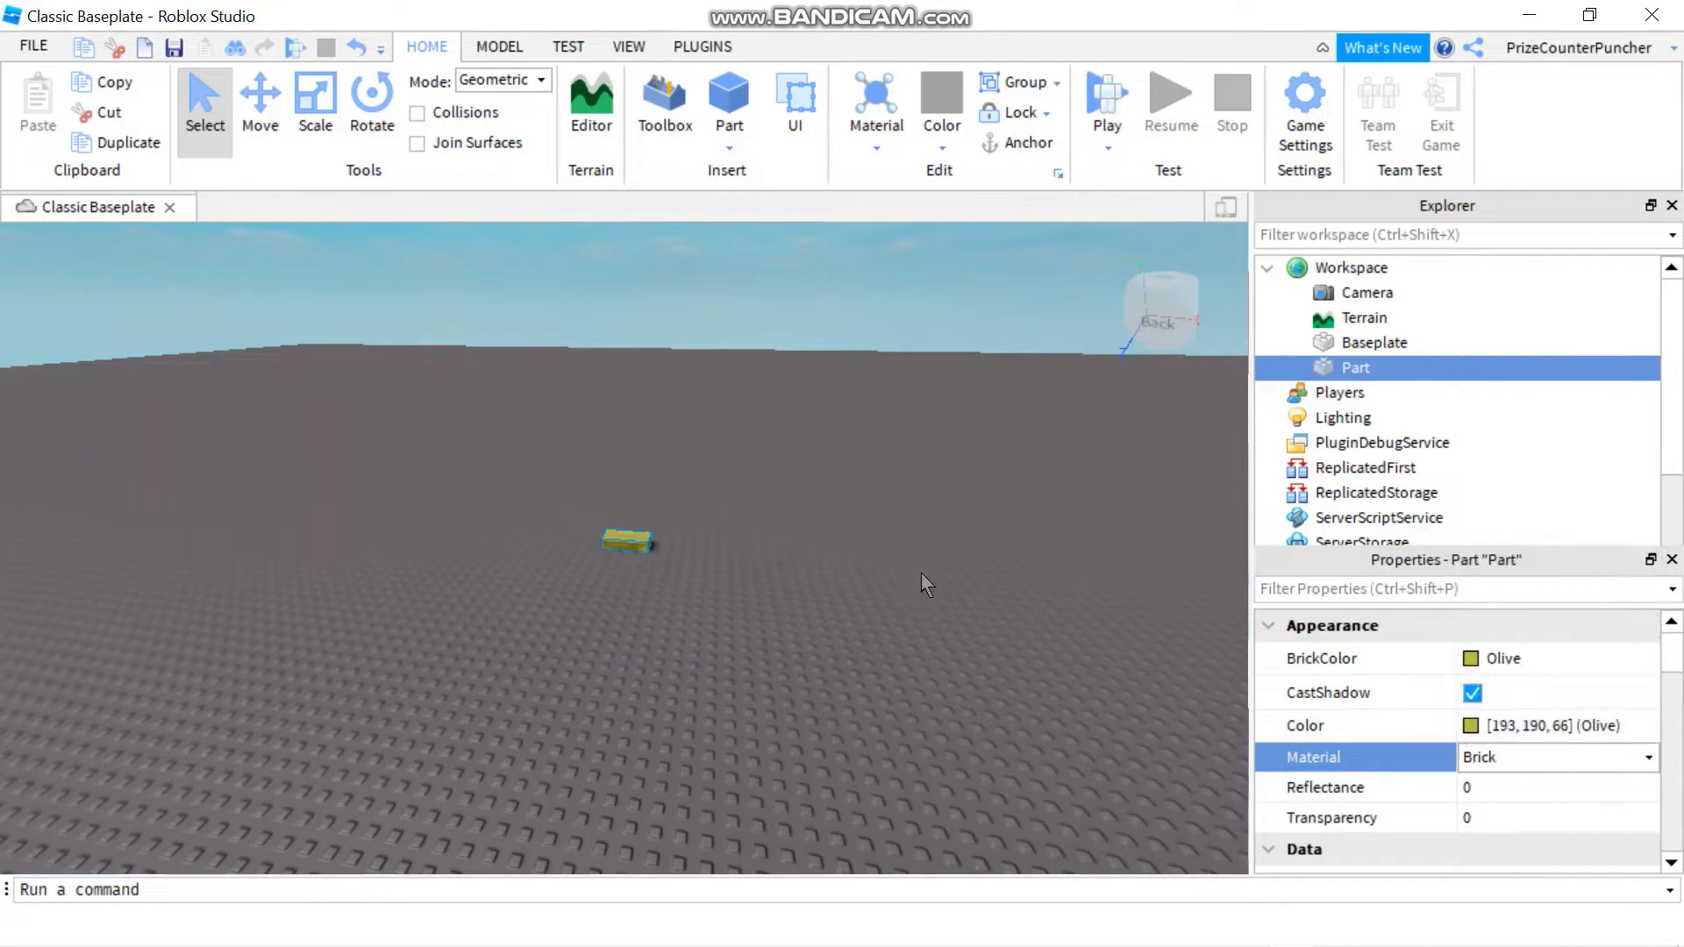
# Switch to the top view and focus on the brick part, with open baseplate around it
pyautogui.click(1168, 287)
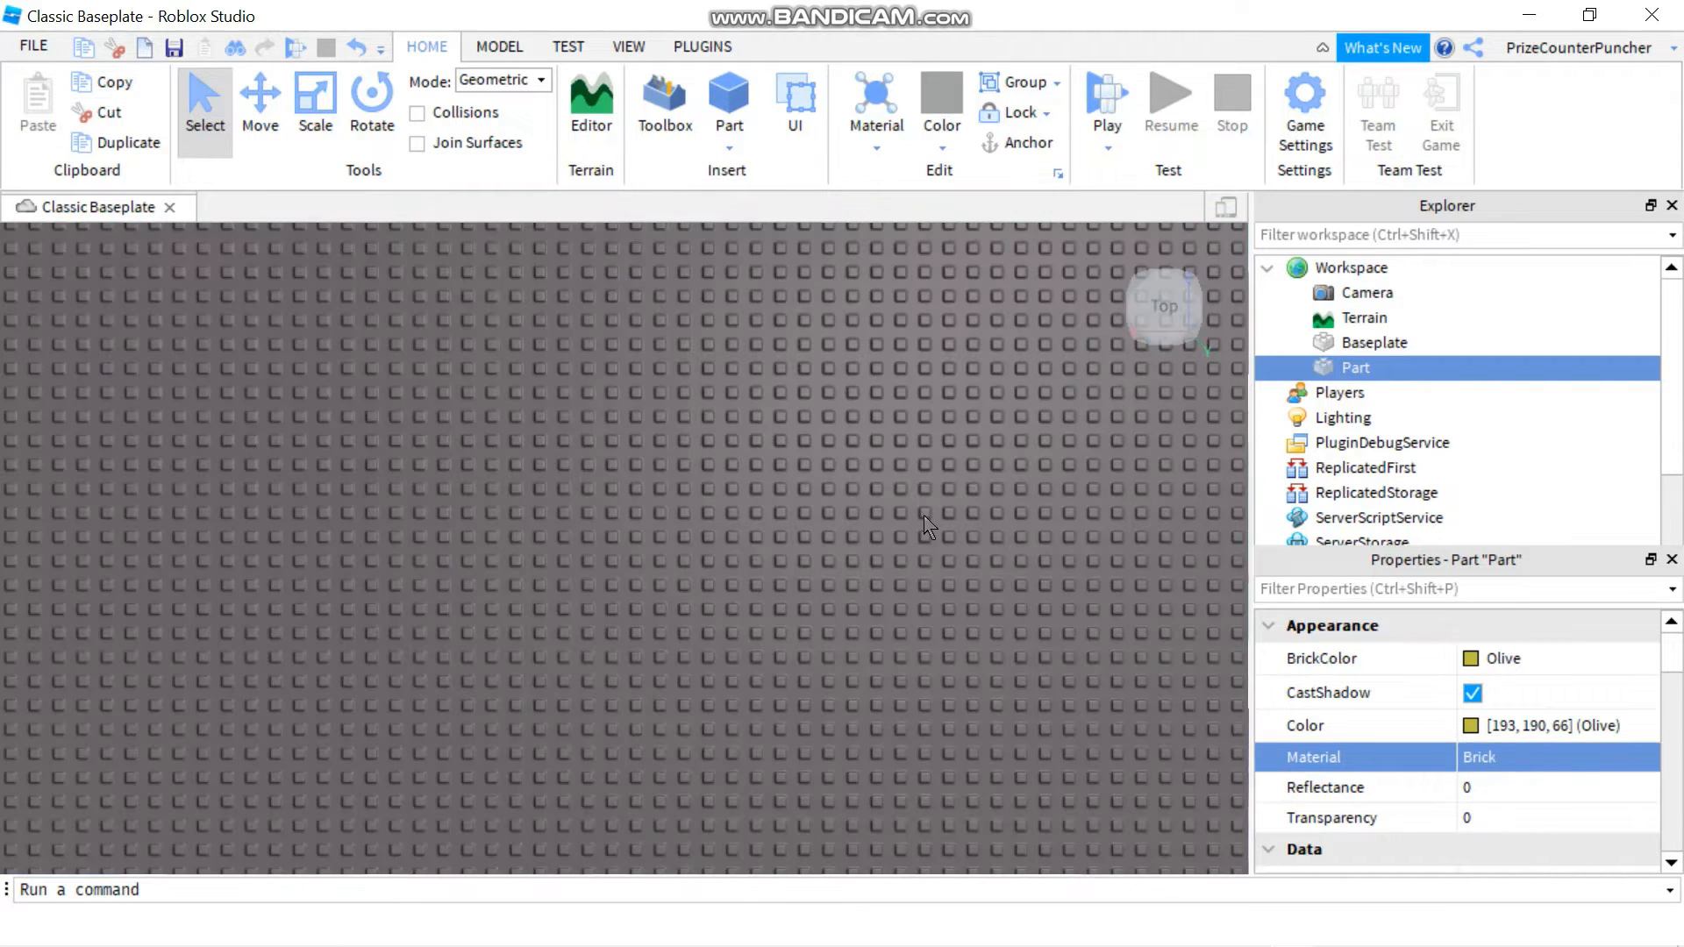
pyautogui.scroll(-5, 808, 562)
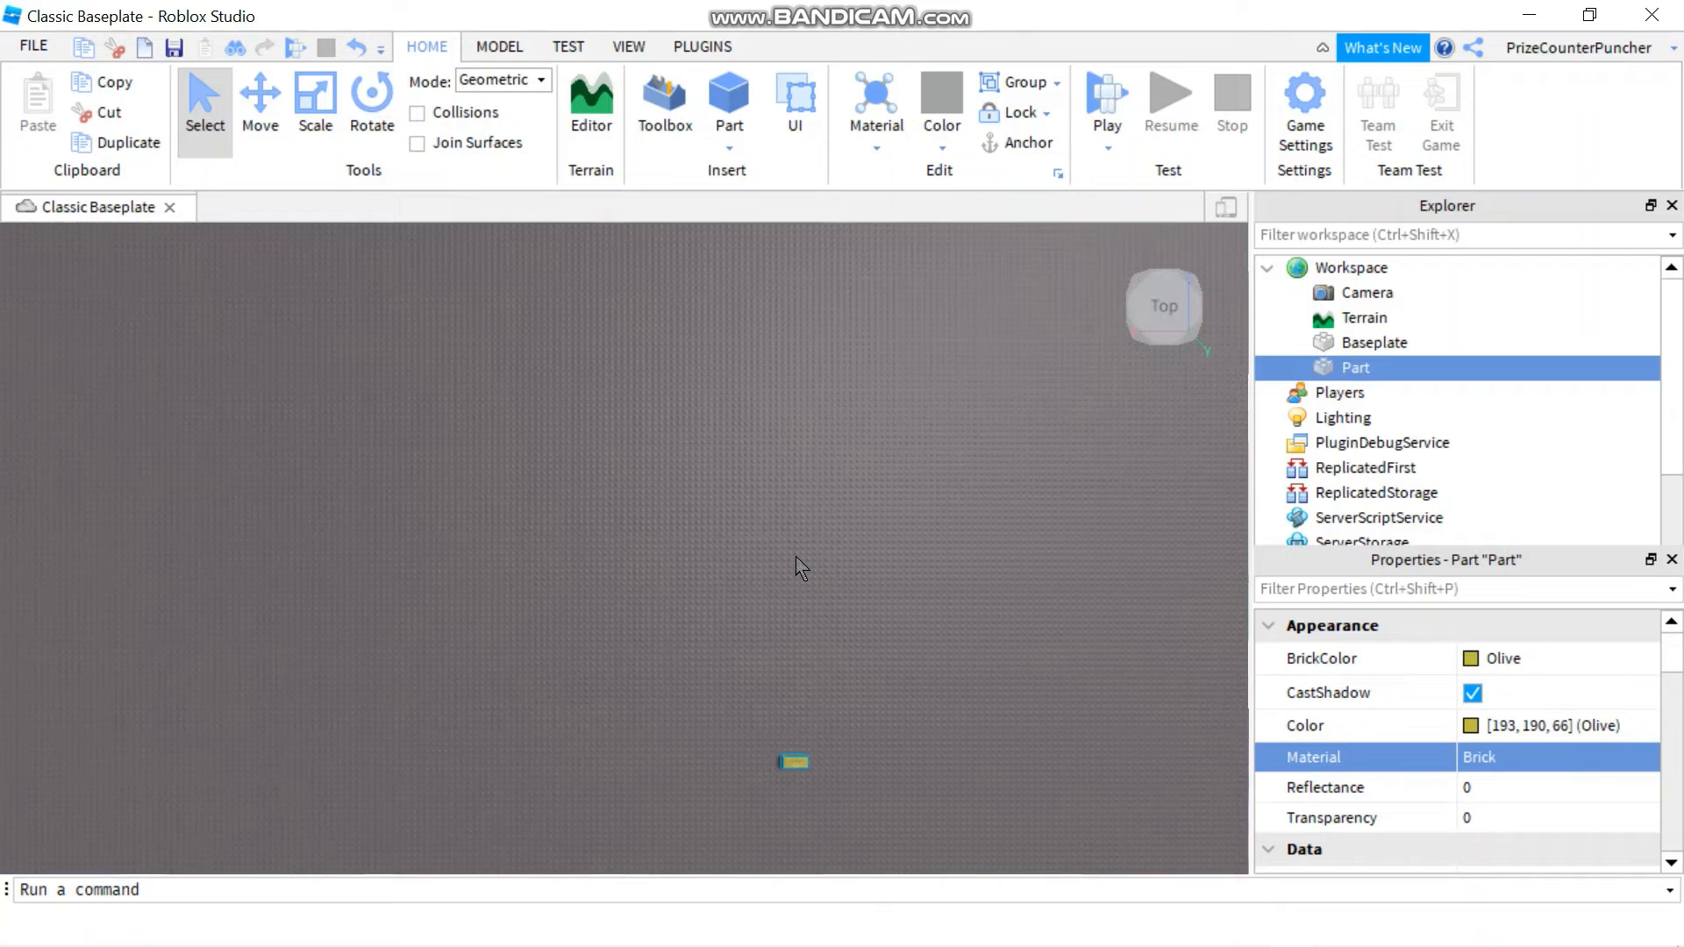
pyautogui.scroll(-3, 800, 568)
pyautogui.scroll(-3, 882, 680)
pyautogui.scroll(-1, 810, 680)
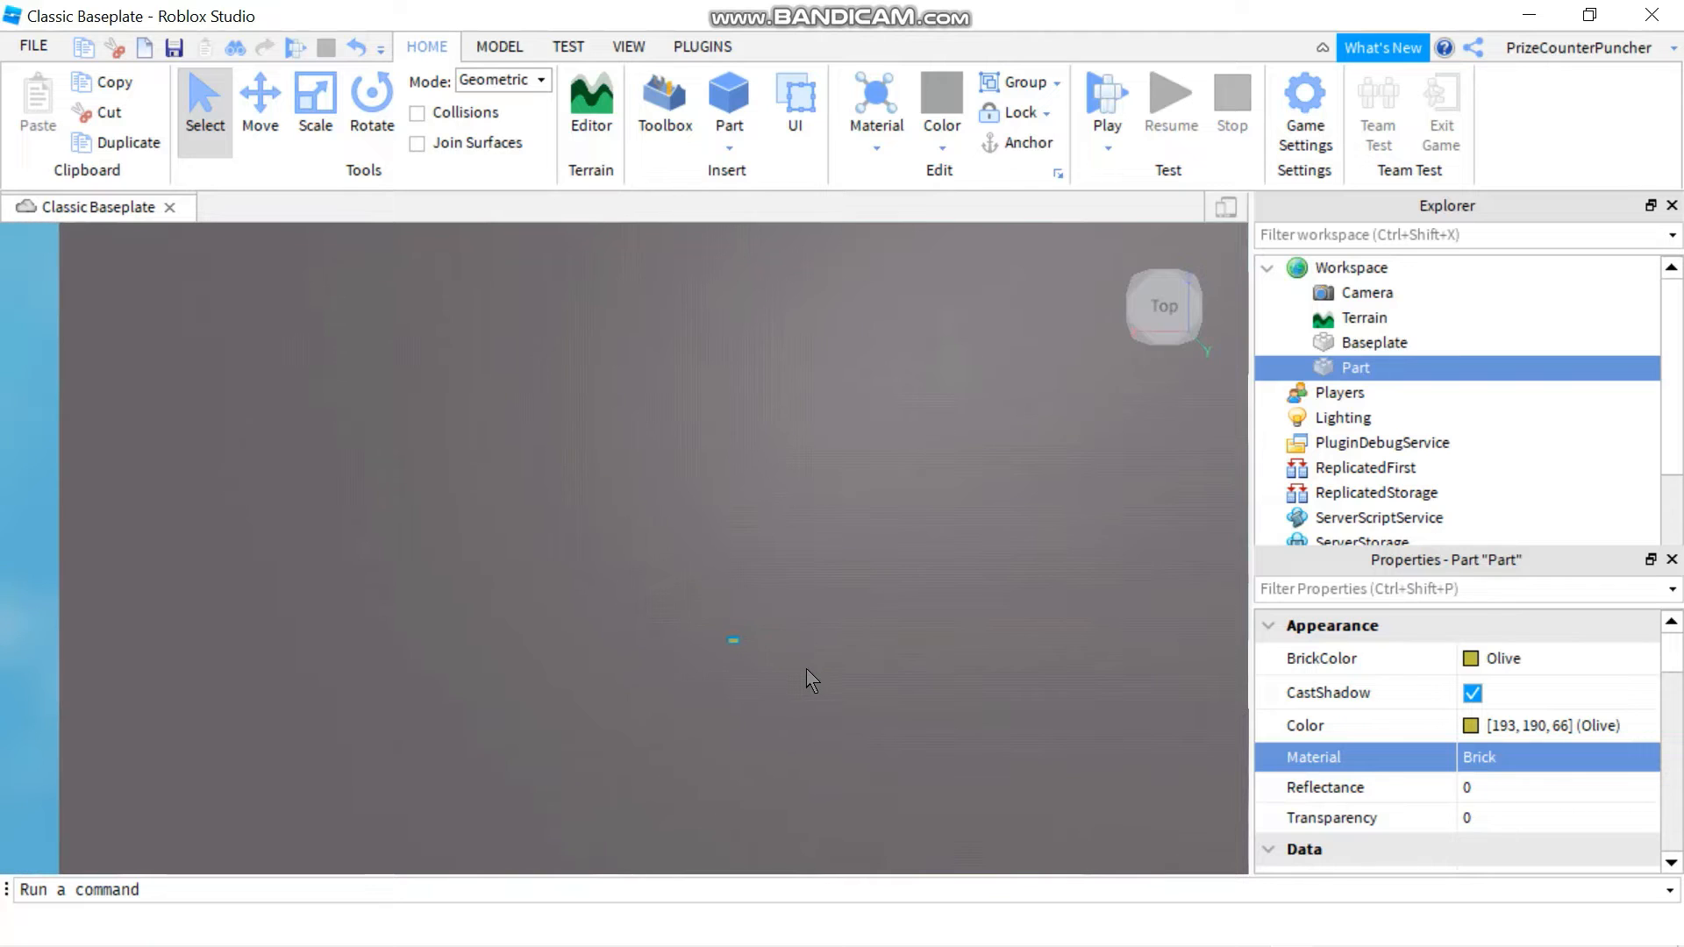
pyautogui.press('d')
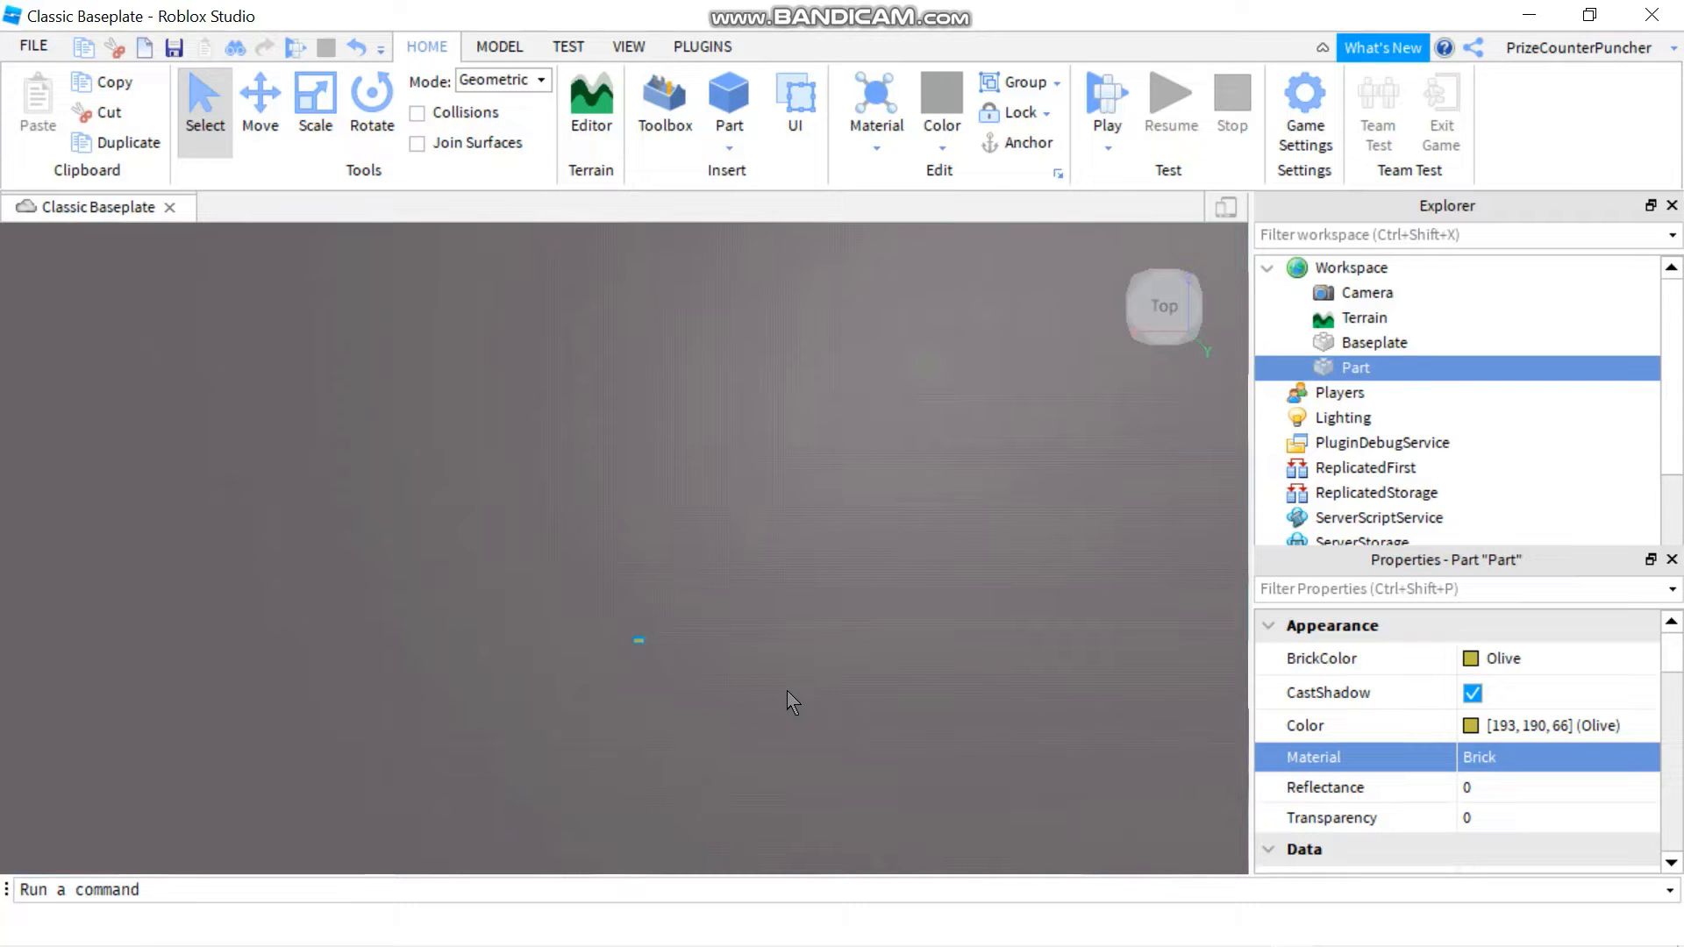
pyautogui.press('f')
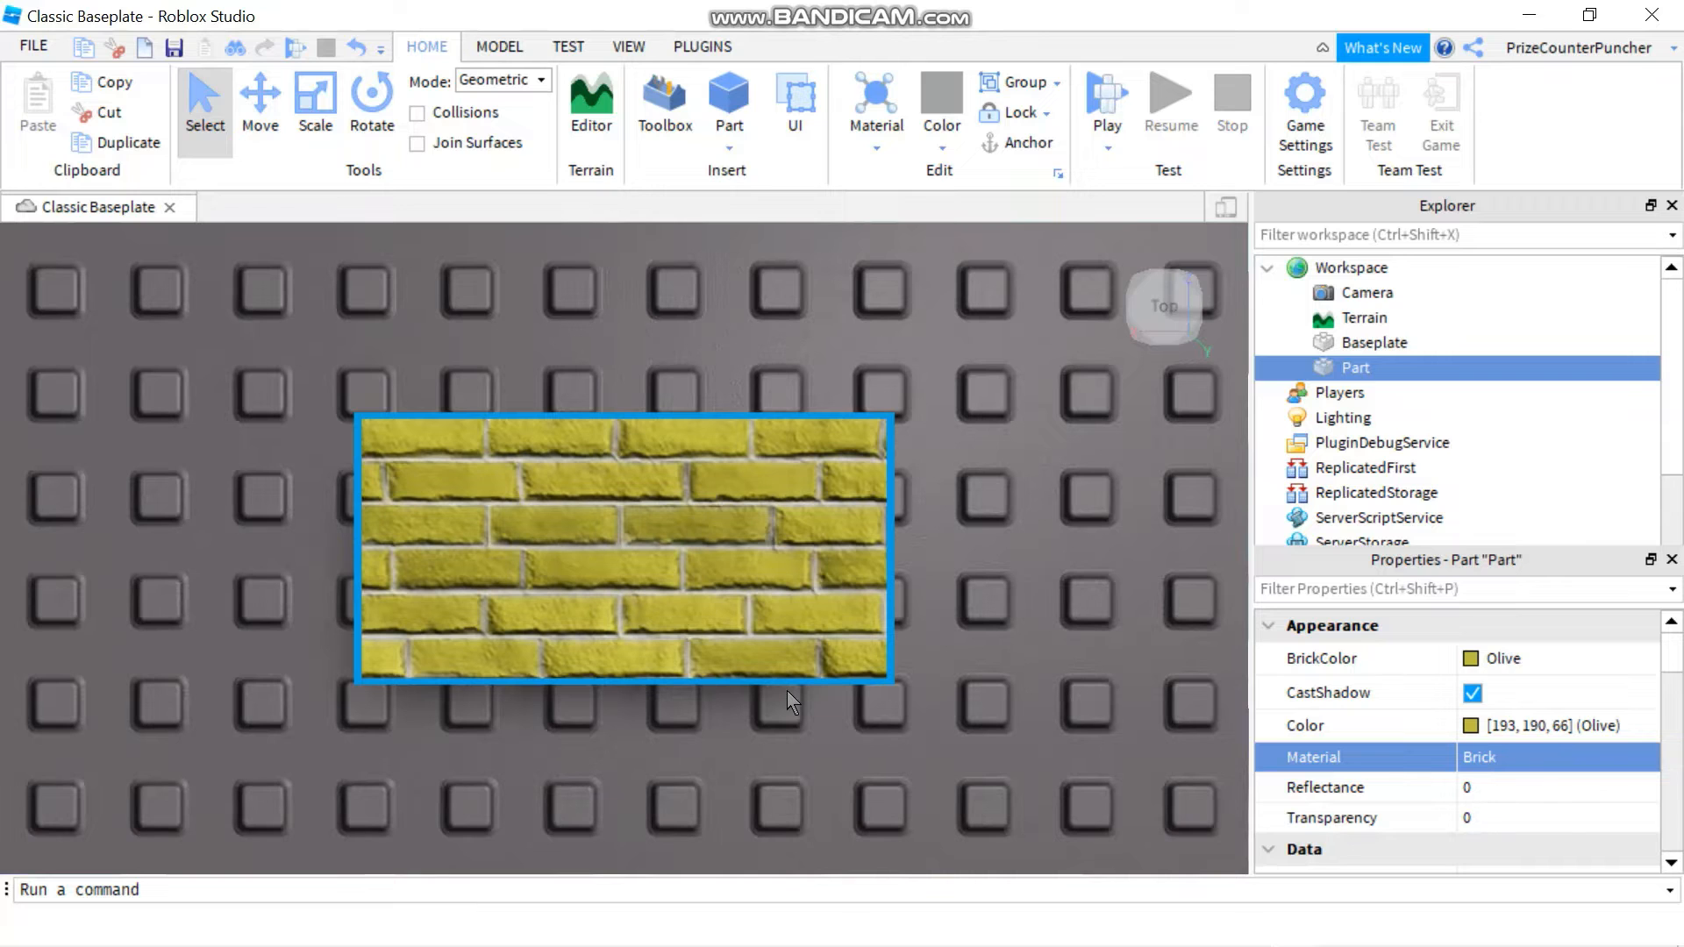
pyautogui.scroll(-10, 792, 702)
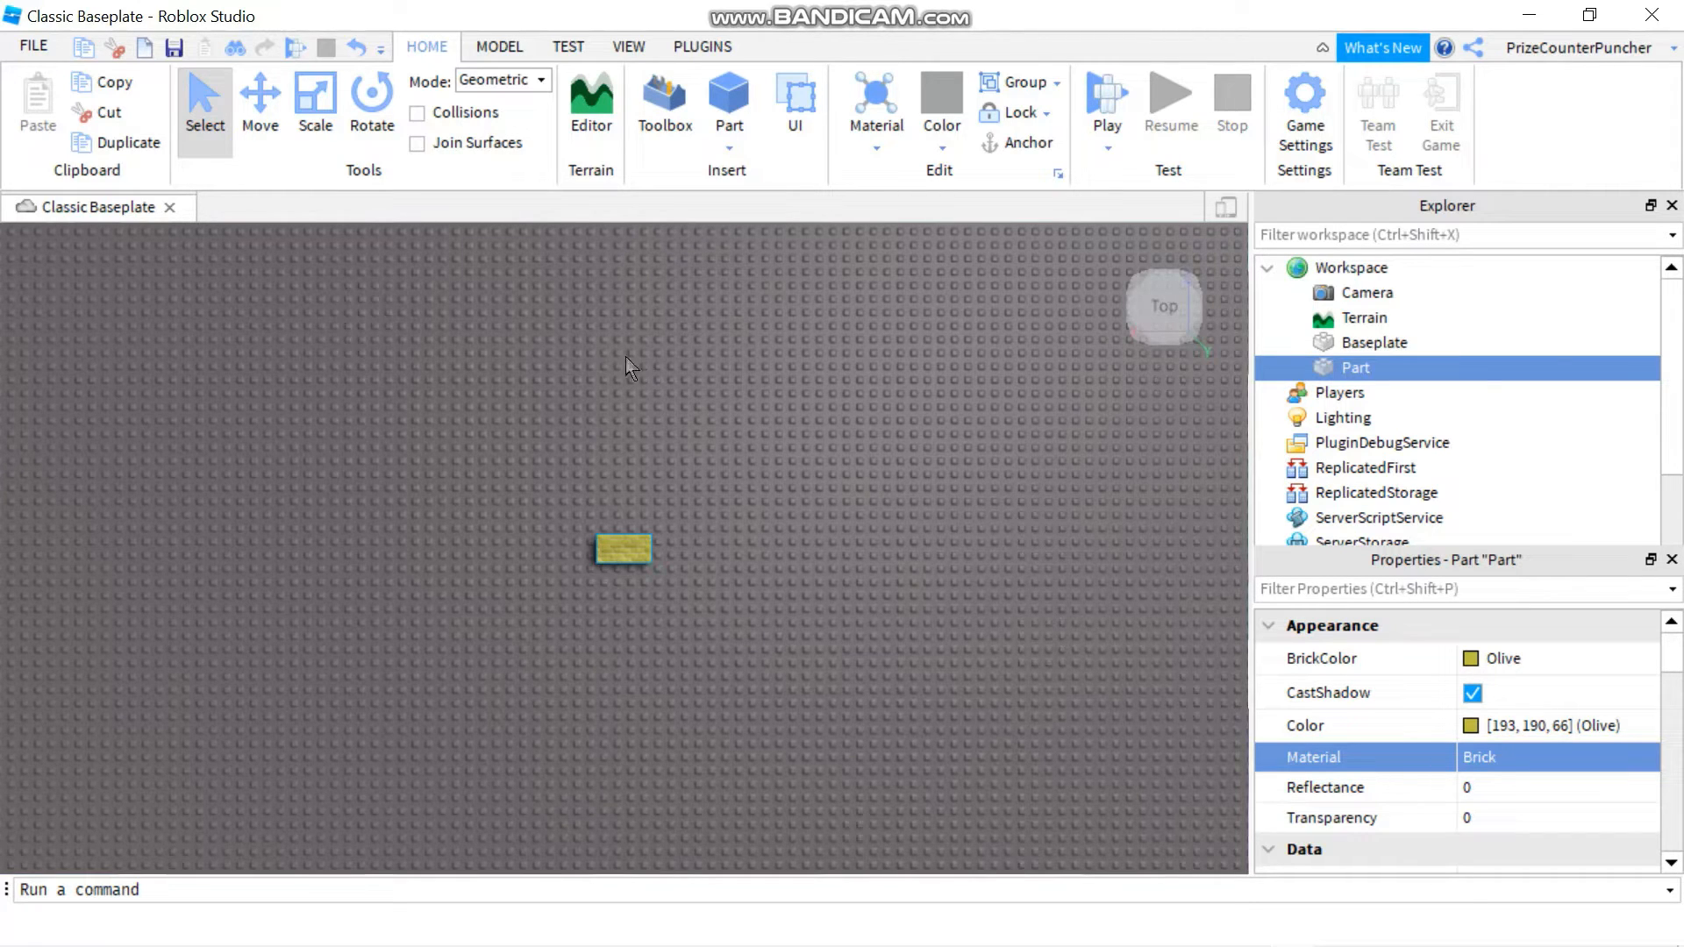
# Duplicate the brick part and move the copy along the red axis to the right of the original, leaving a small gap
pyautogui.moveTo(1365, 377)
pyautogui.click(427, 113)
pyautogui.click(450, 112)
pyautogui.hotkey('ctrl', 'd')
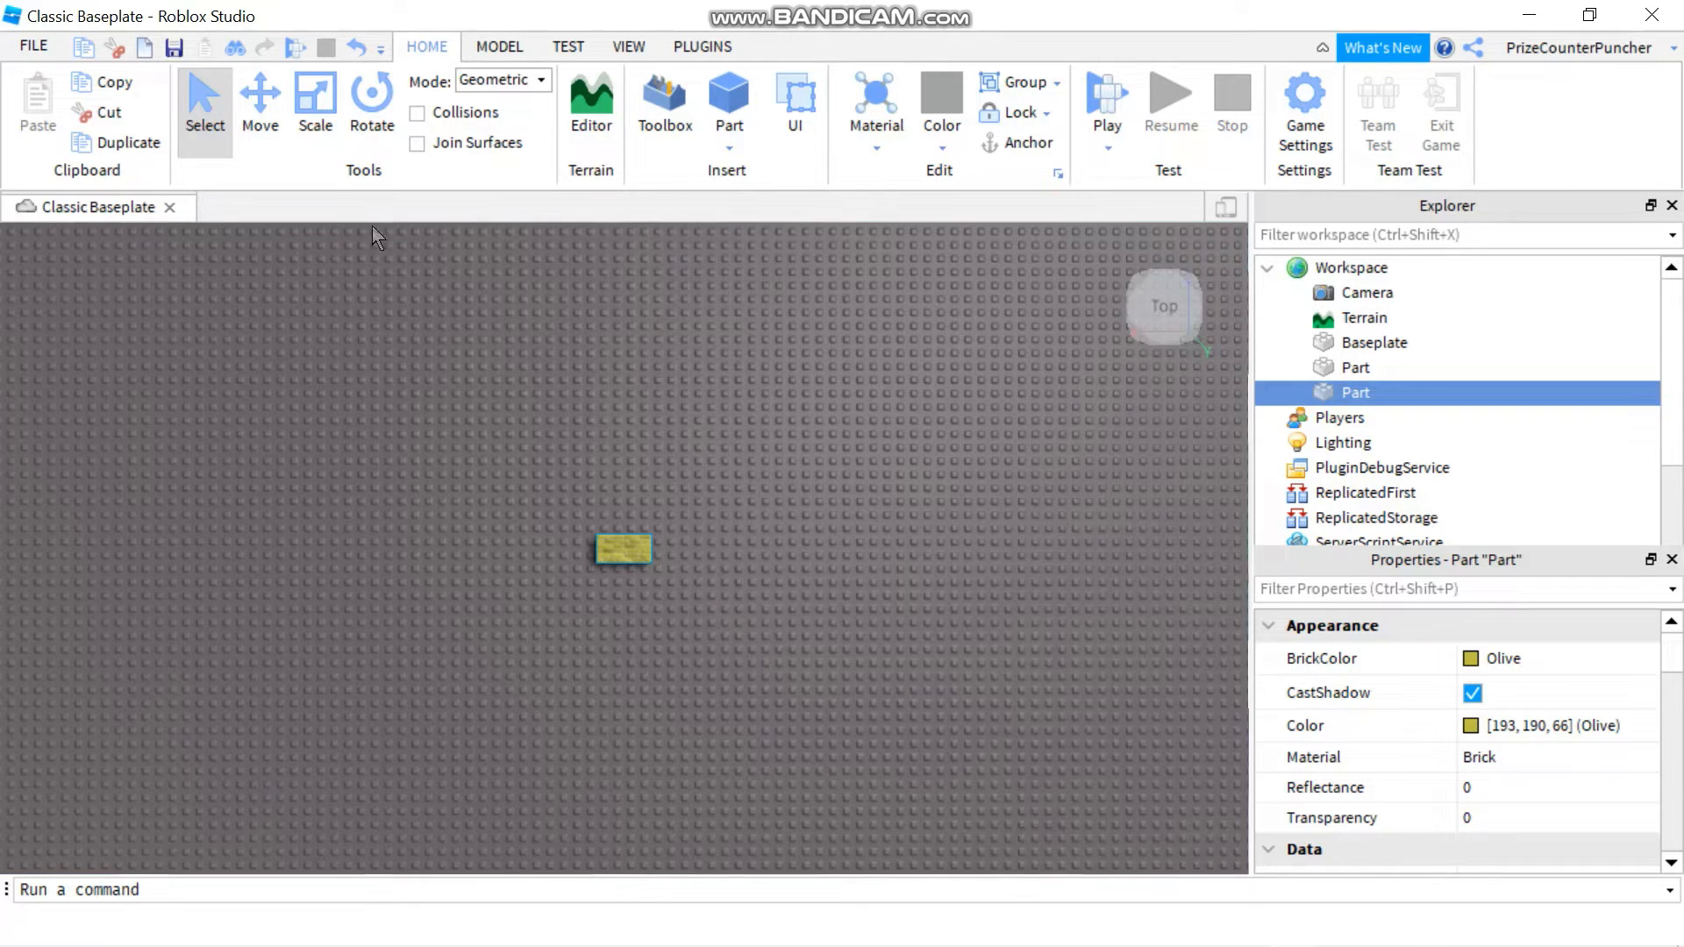
pyautogui.click(259, 113)
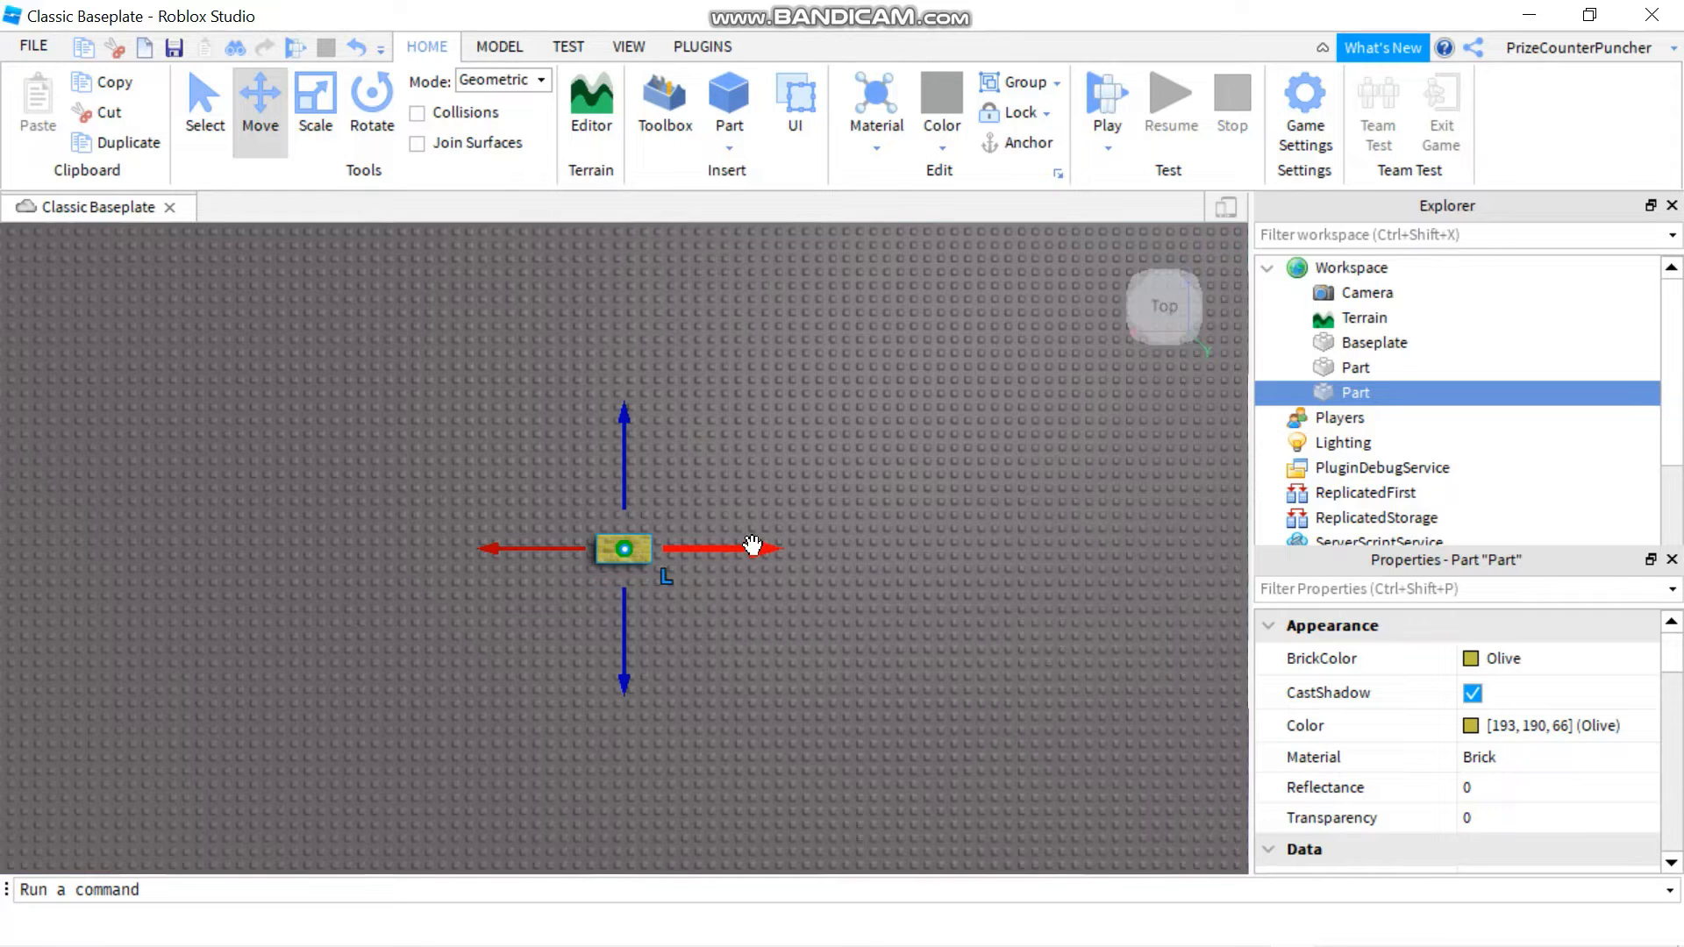
pyautogui.moveTo(754, 548); pyautogui.dragTo(824, 550)
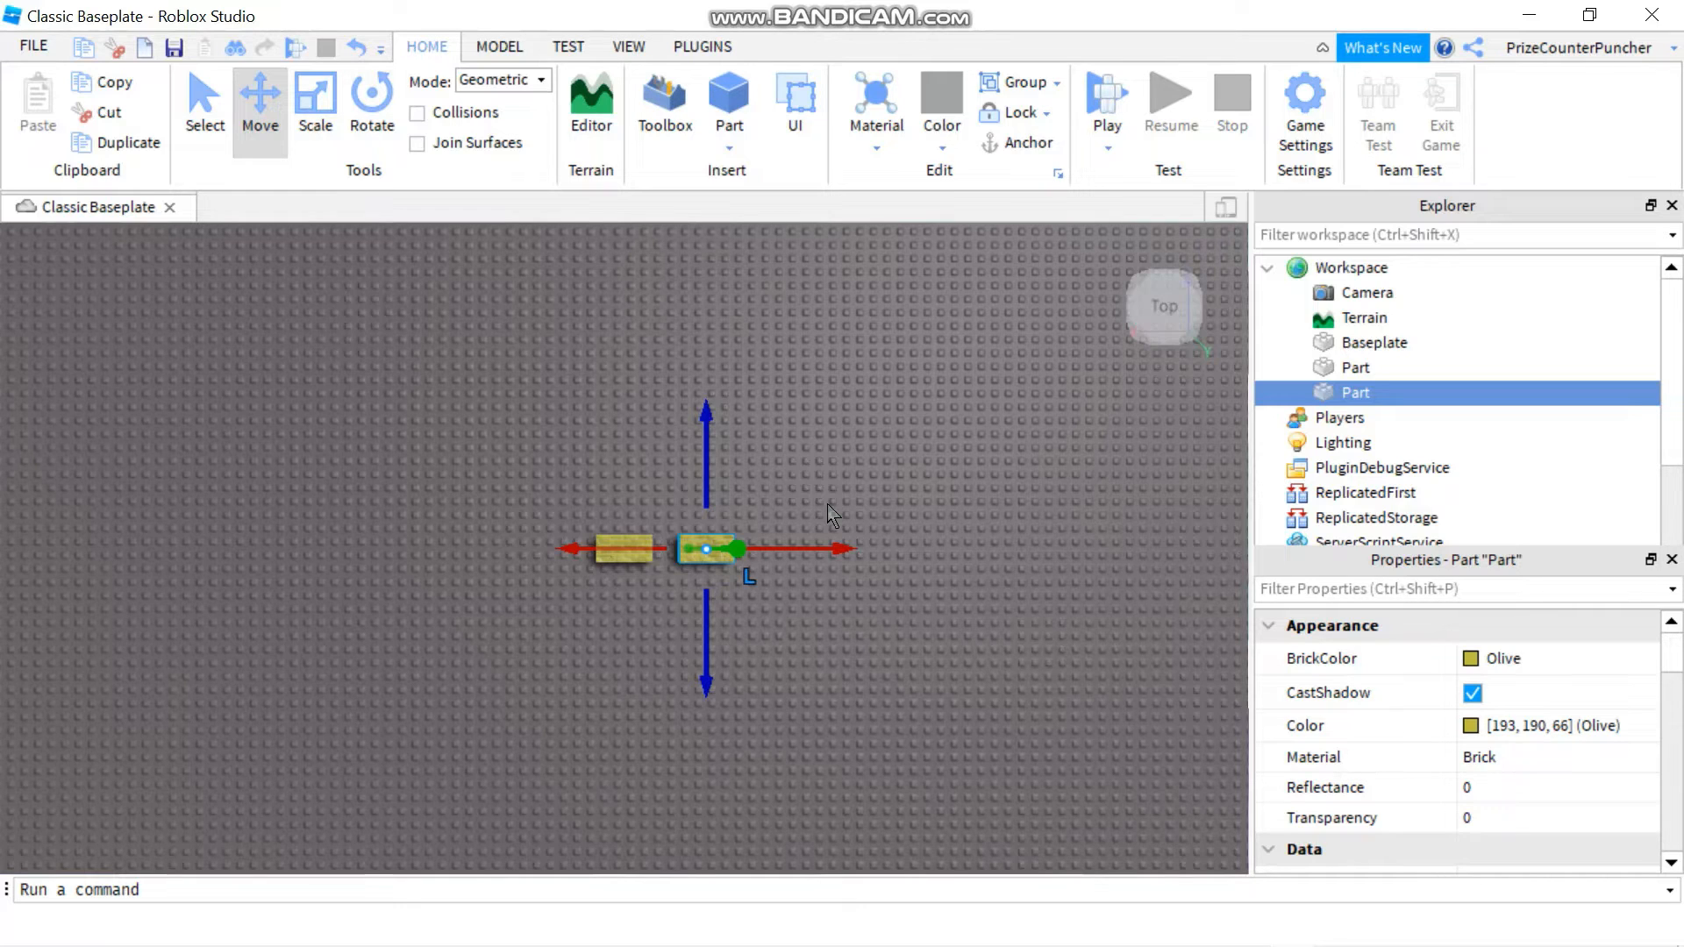
# Extend the row to the right with three more duplicated bricks, keeping the same gap between them
pyautogui.hotkey('ctrl', 'd')
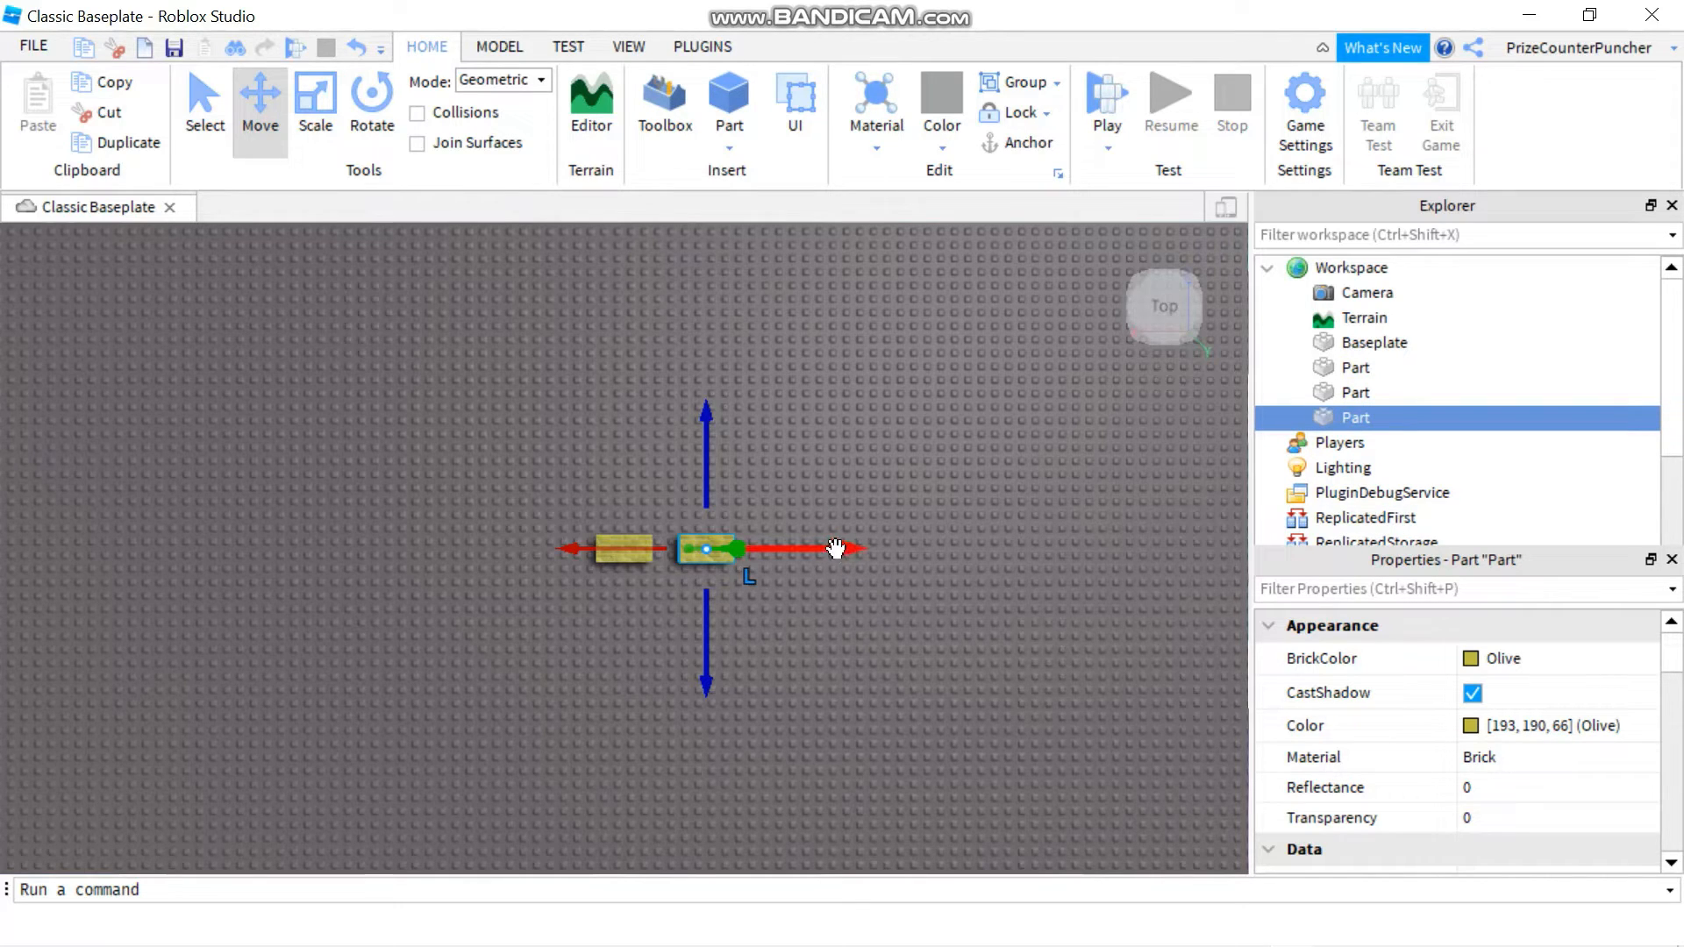
pyautogui.moveTo(836, 549); pyautogui.dragTo(913, 549)
pyautogui.hotkey('ctrl', 'd')
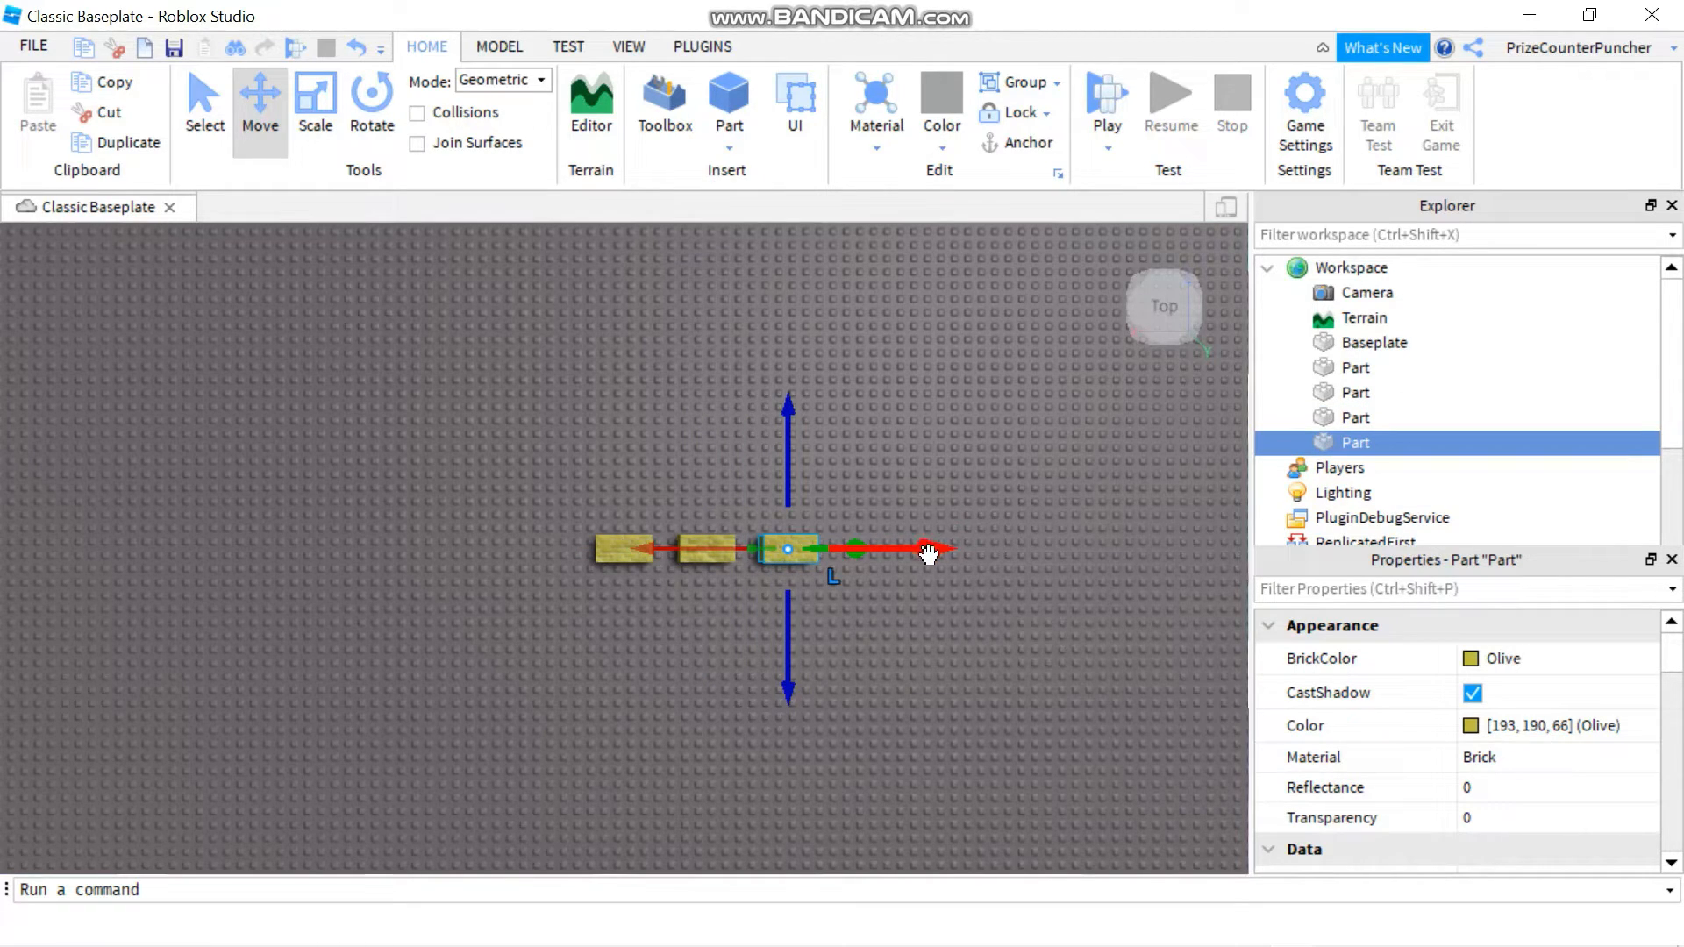
pyautogui.moveTo(928, 551); pyautogui.dragTo(1013, 551)
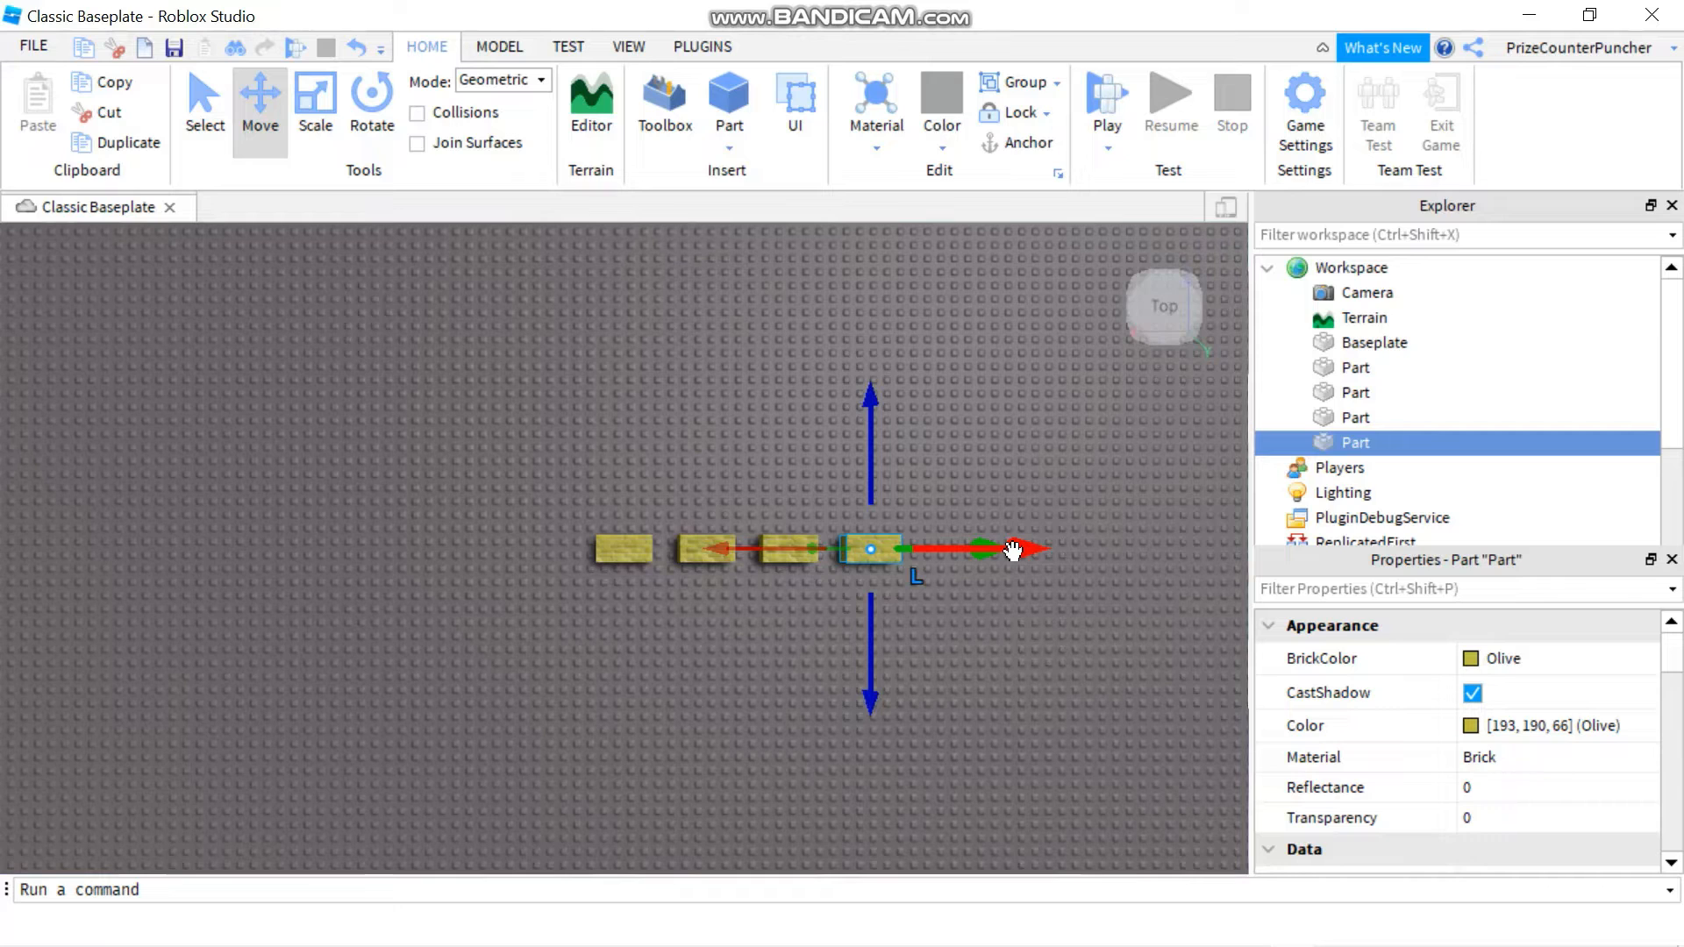
pyautogui.hotkey('ctrl', 'd')
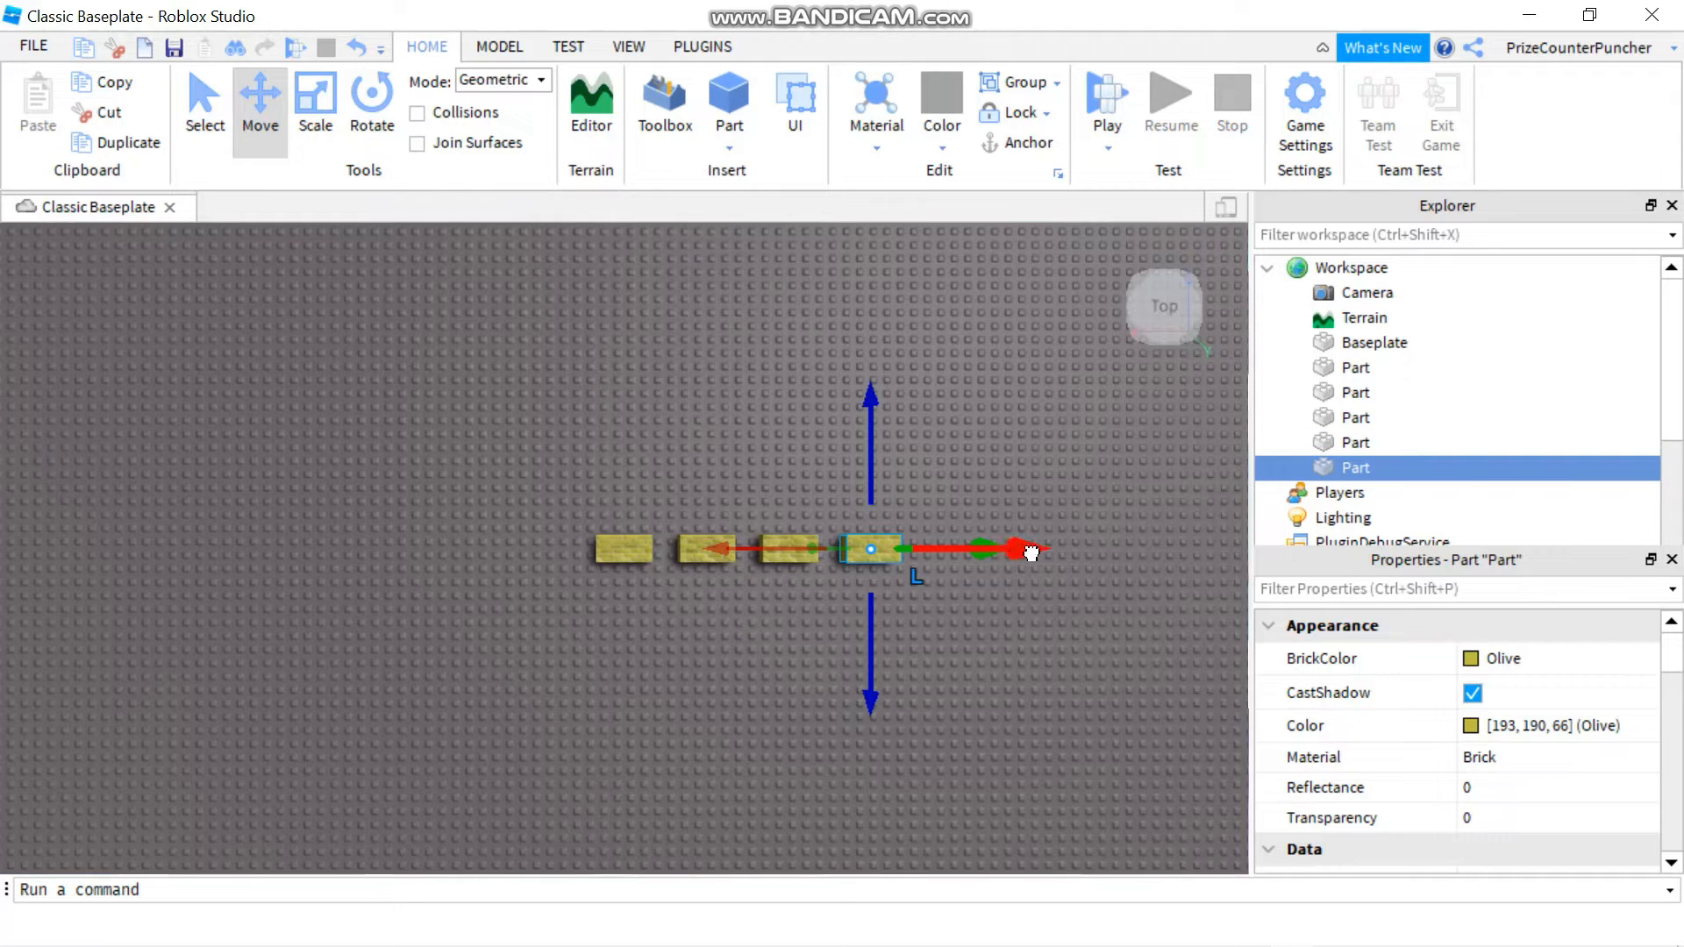
pyautogui.moveTo(1032, 551); pyautogui.dragTo(1118, 544)
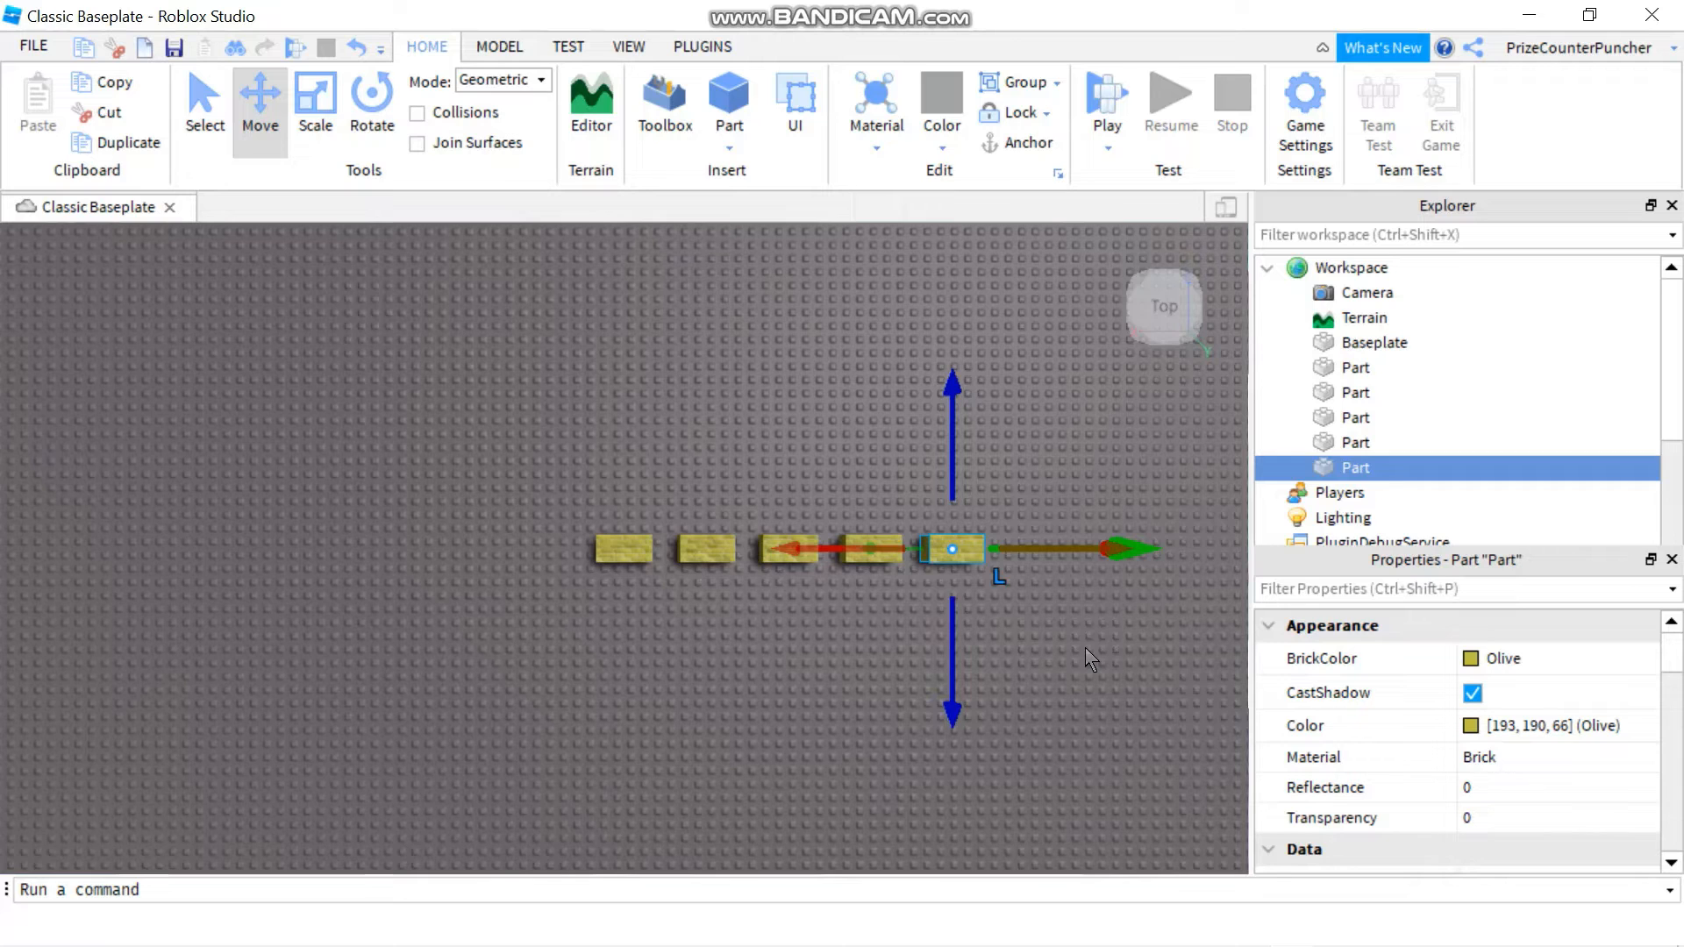
# Add two duplicated bricks to the left end of the row with the same spacing
pyautogui.hotkey('ctrl', 'd')
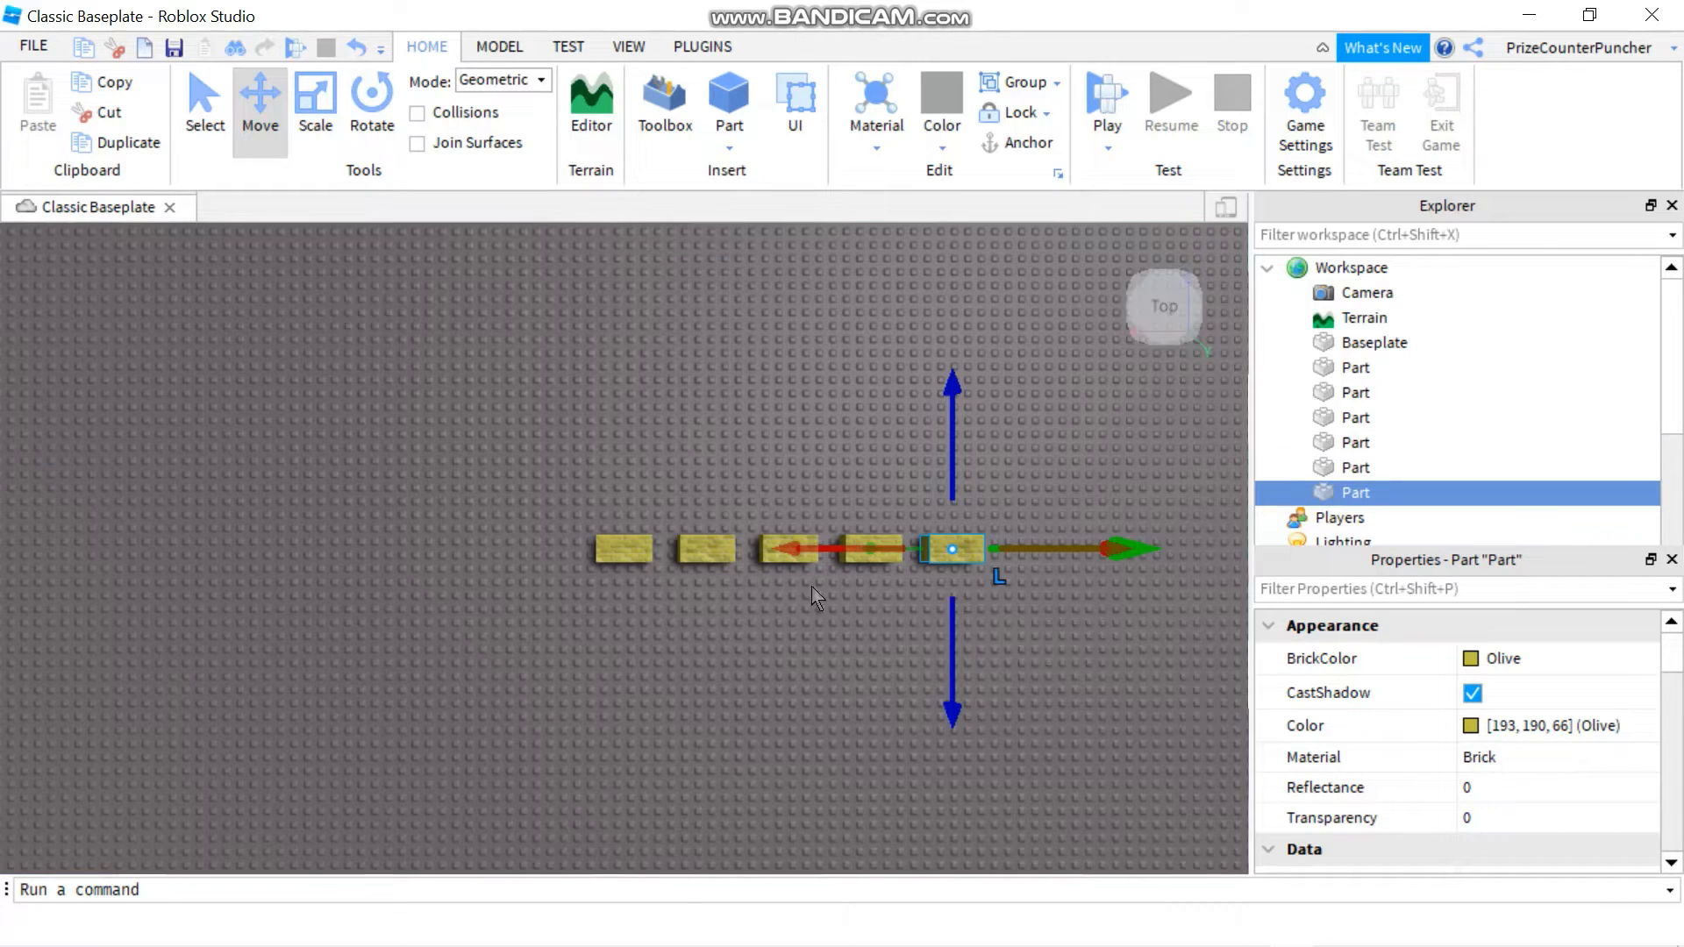
pyautogui.moveTo(783, 551); pyautogui.dragTo(414, 539)
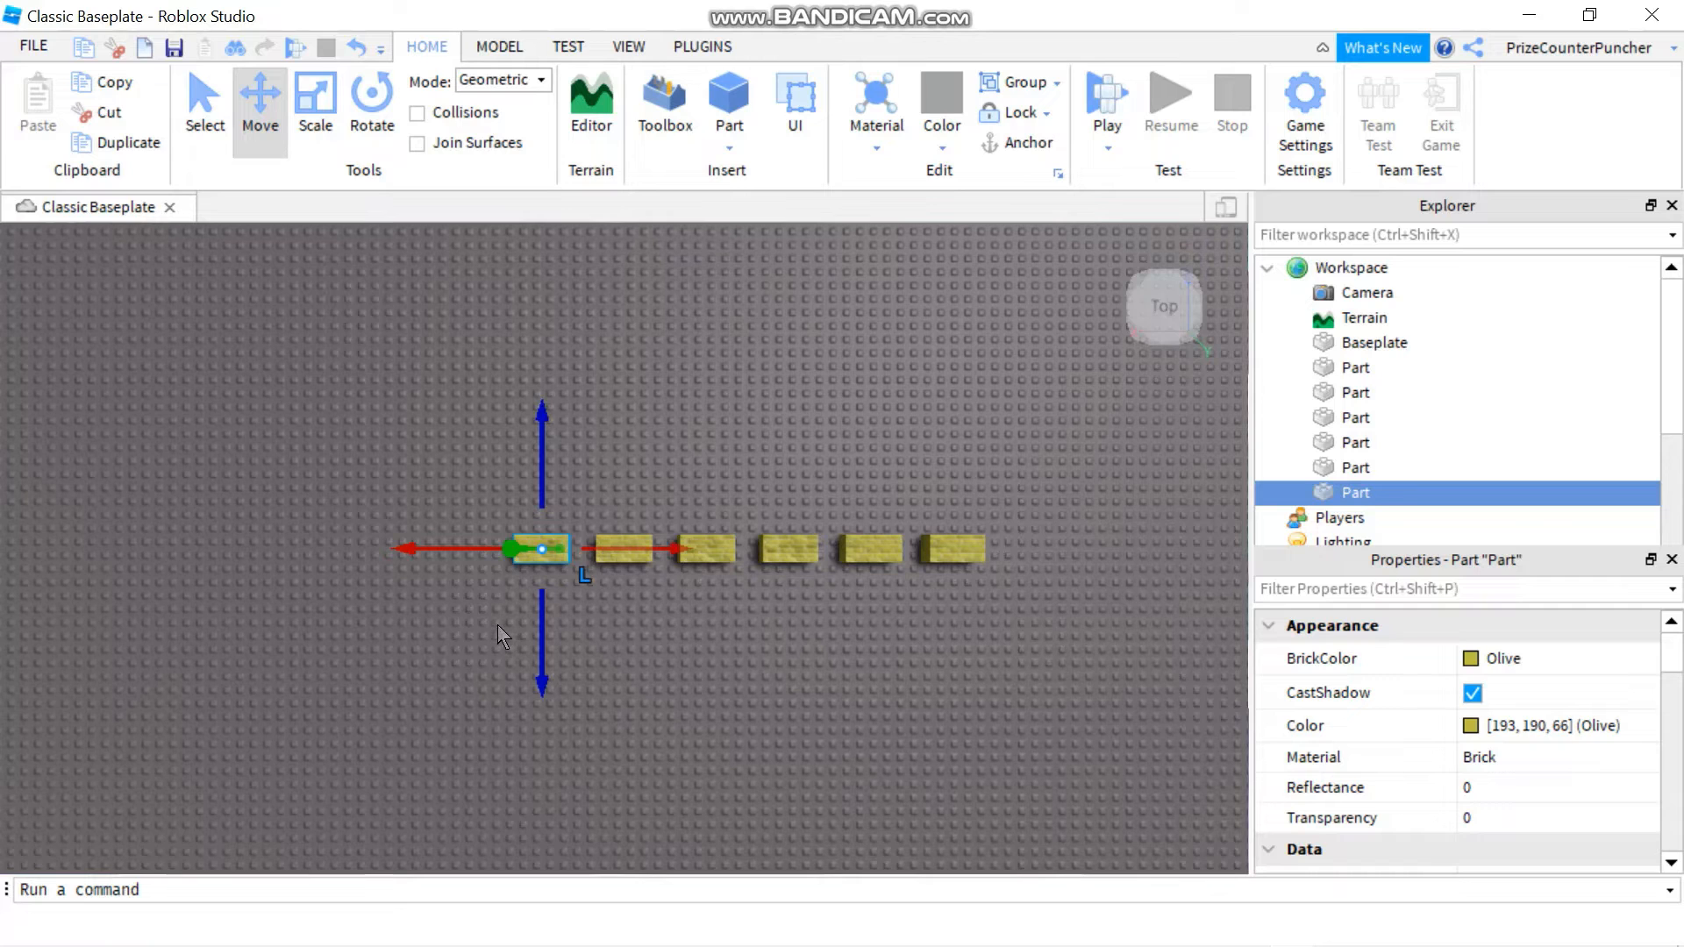
pyautogui.hotkey('ctrl', 'd')
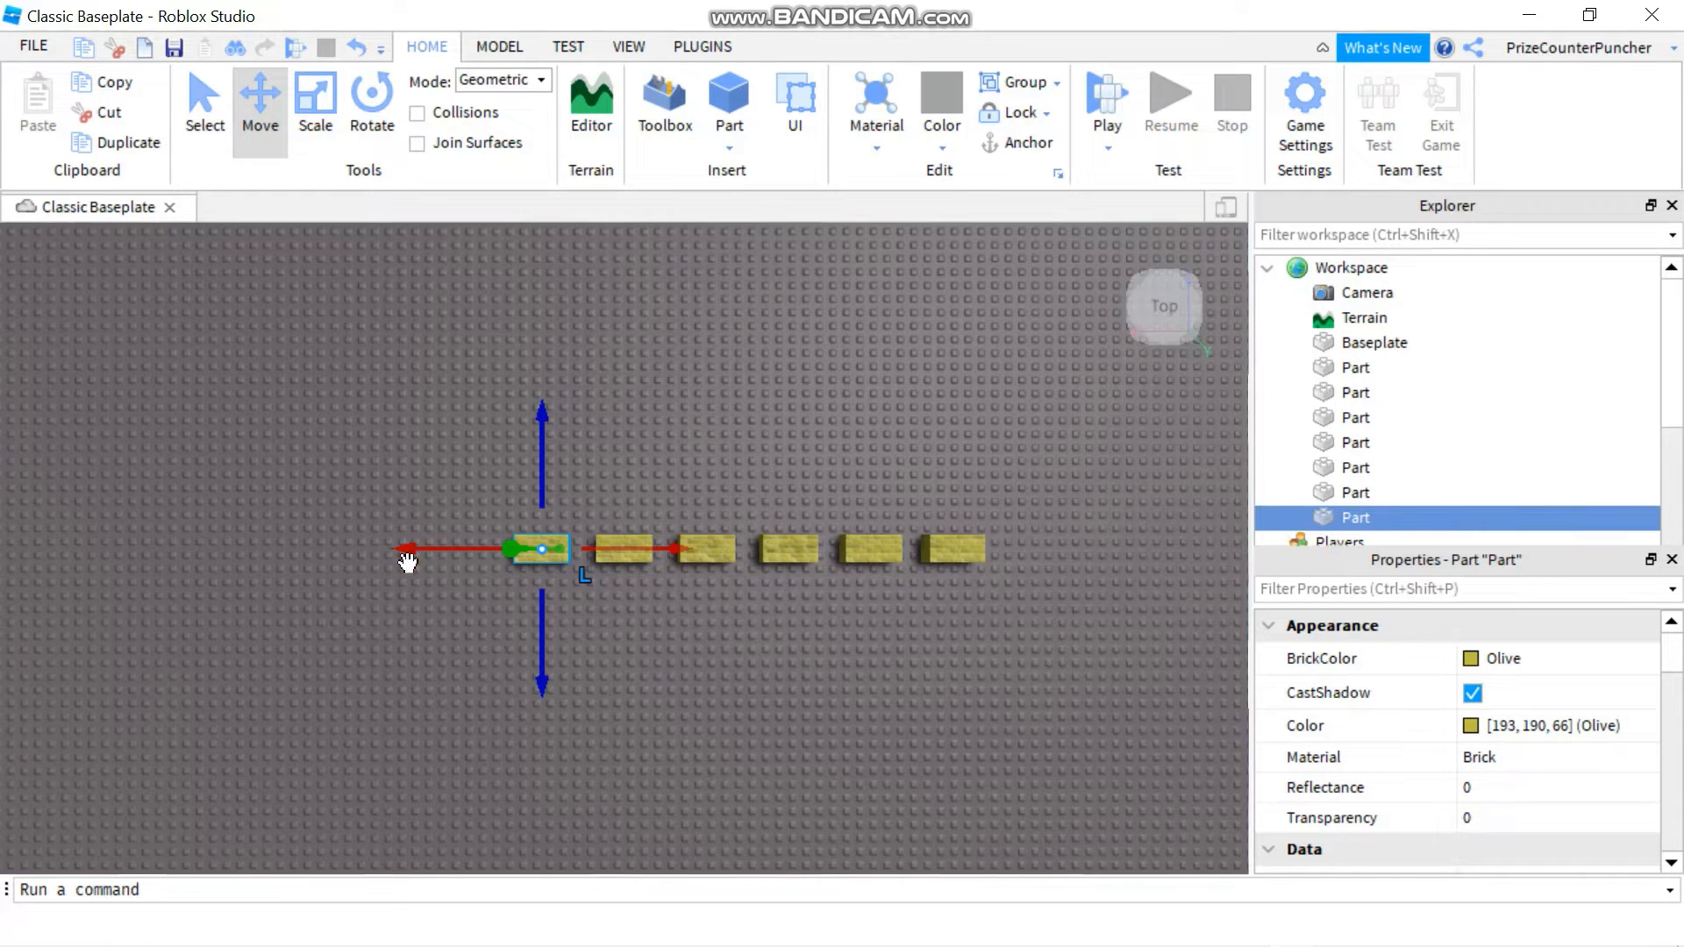
pyautogui.moveTo(402, 553); pyautogui.dragTo(320, 549)
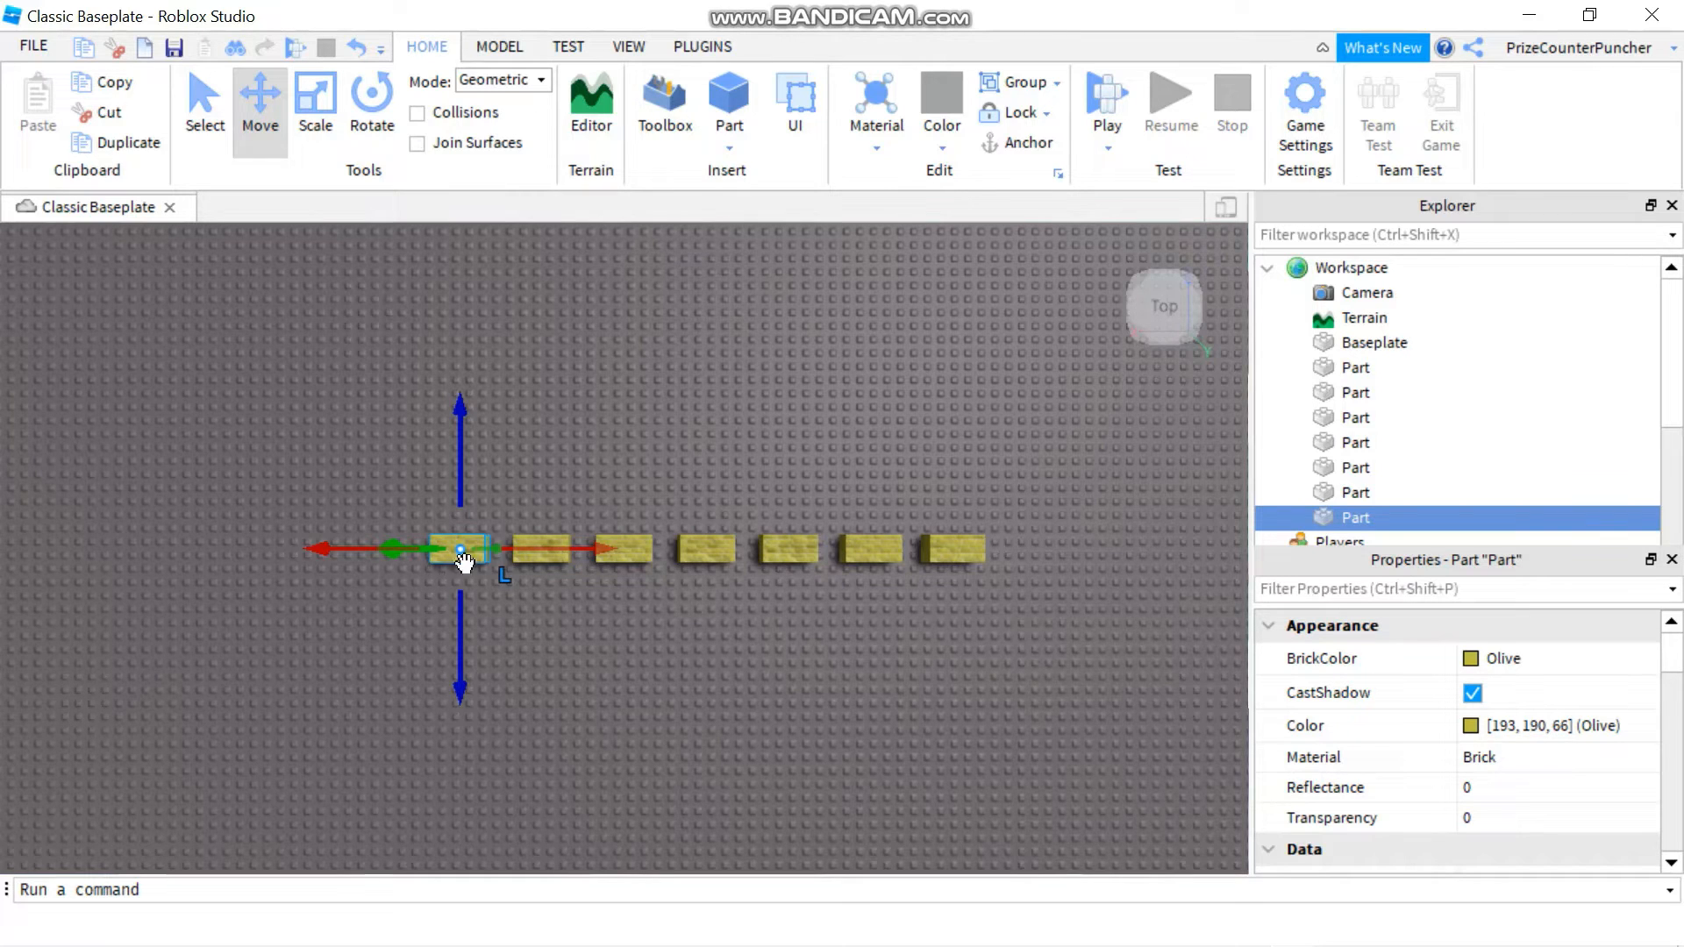
# Select all seven bricks and duplicate the row three times along the blue axis, 3 studs apart, to form a four-row grid
pyautogui.click(1038, 597)
pyautogui.moveTo(1015, 595); pyautogui.dragTo(383, 485)
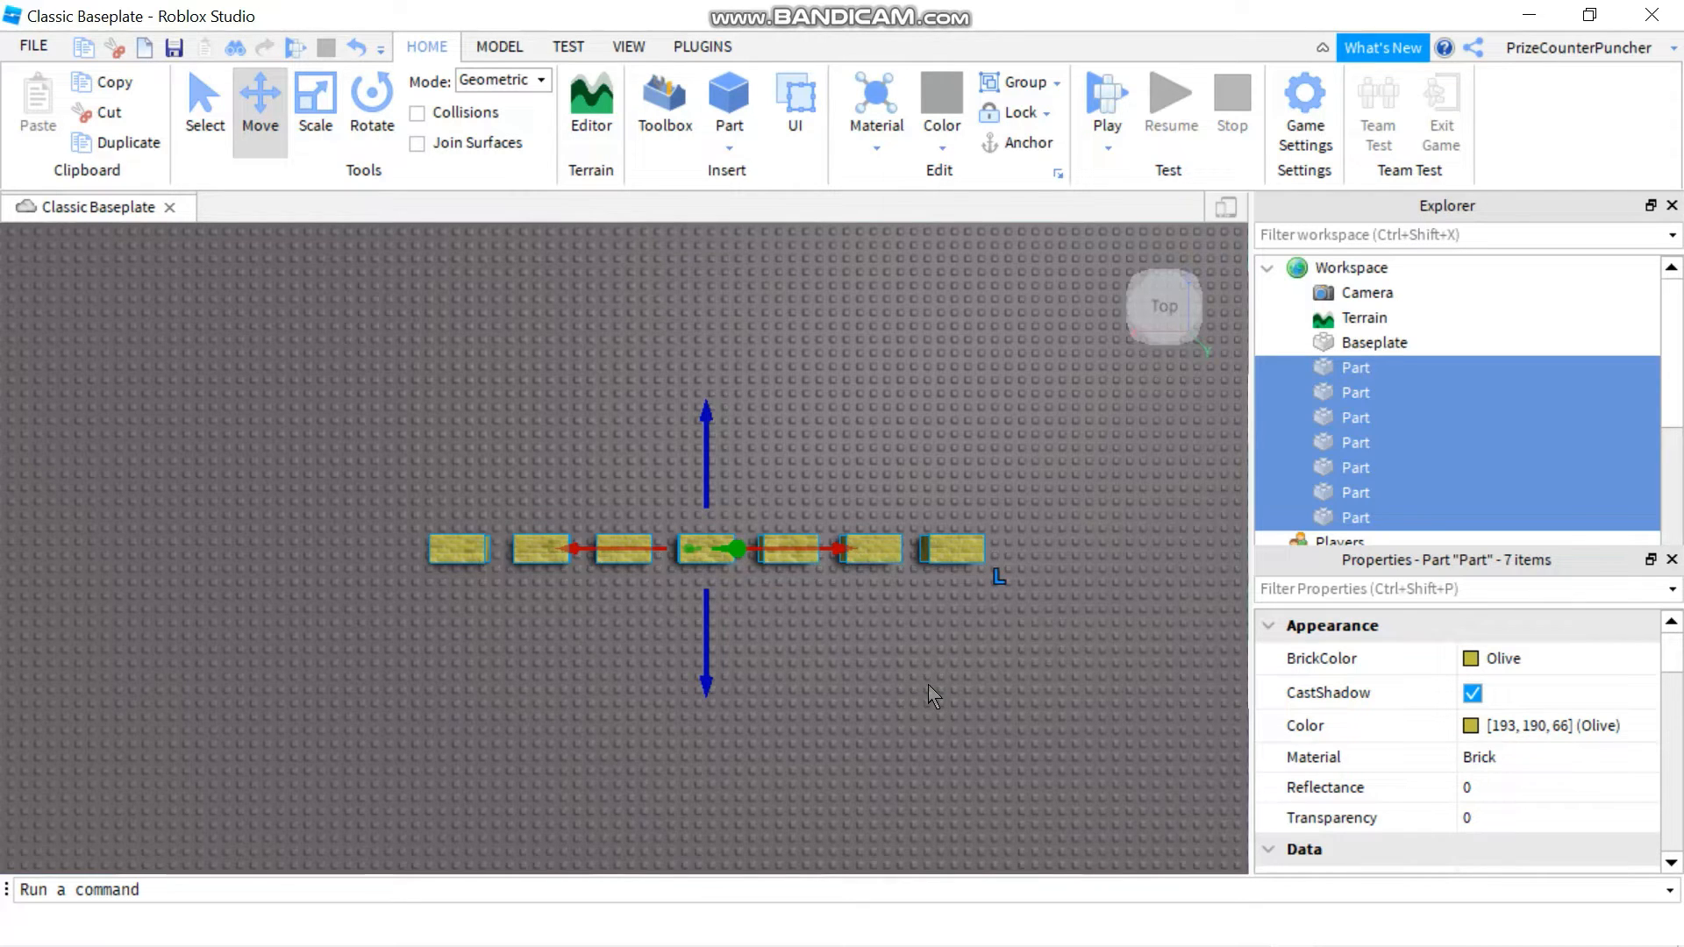
pyautogui.hotkey('ctrl', 'd')
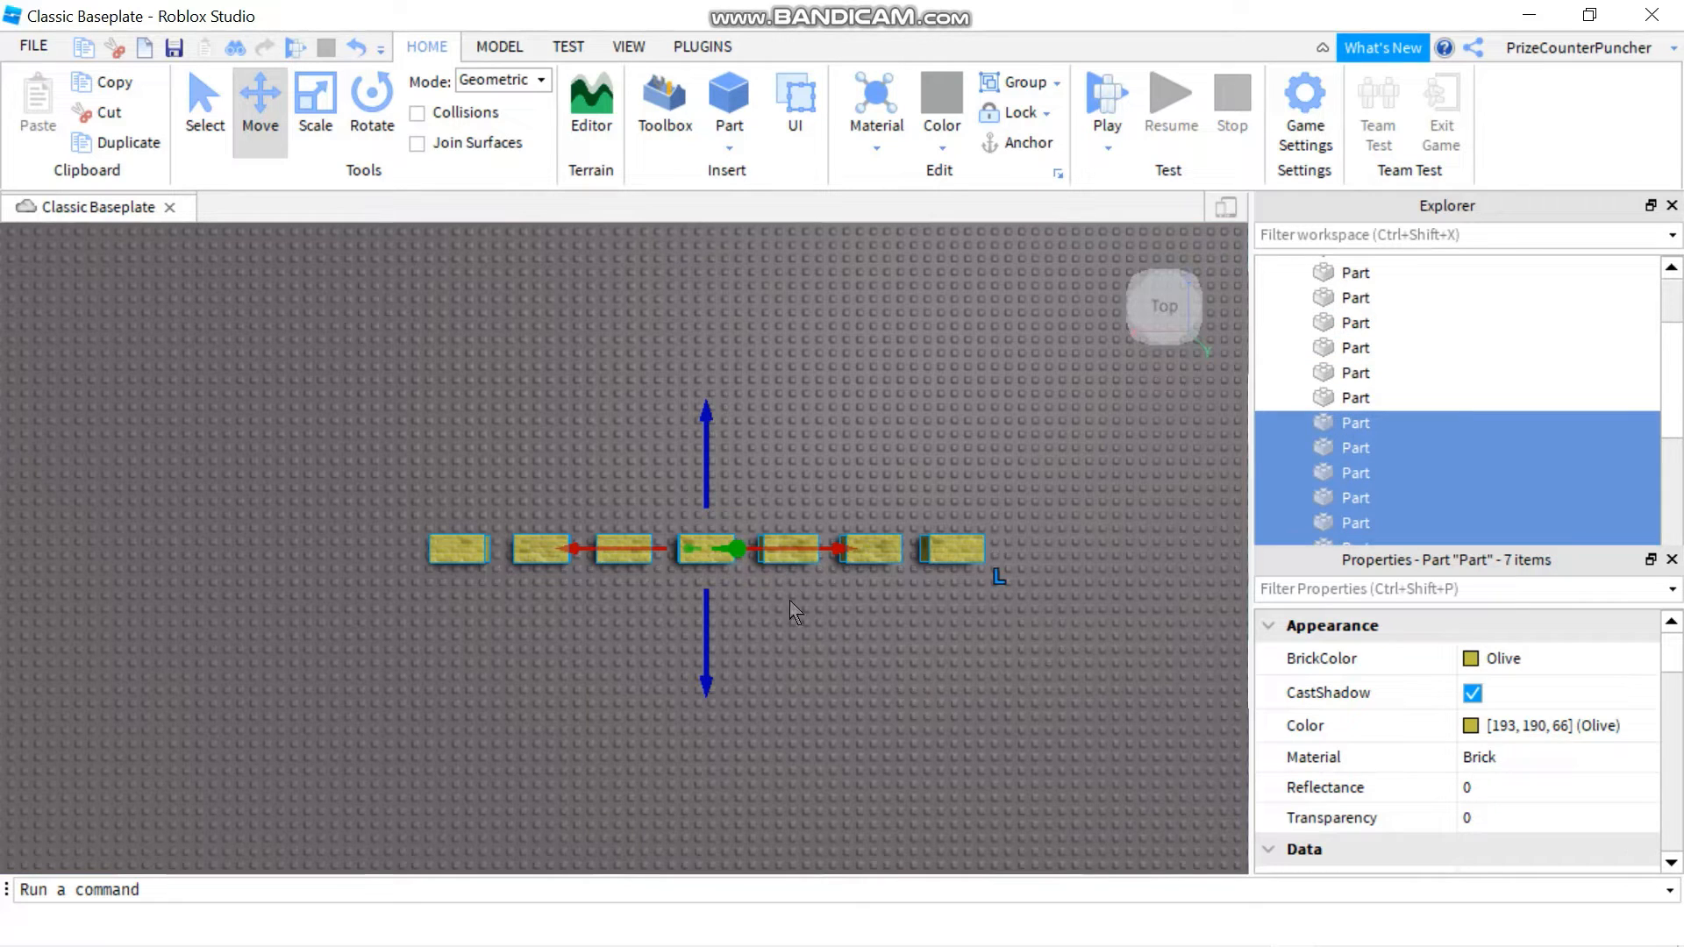
pyautogui.moveTo(709, 478); pyautogui.dragTo(710, 437)
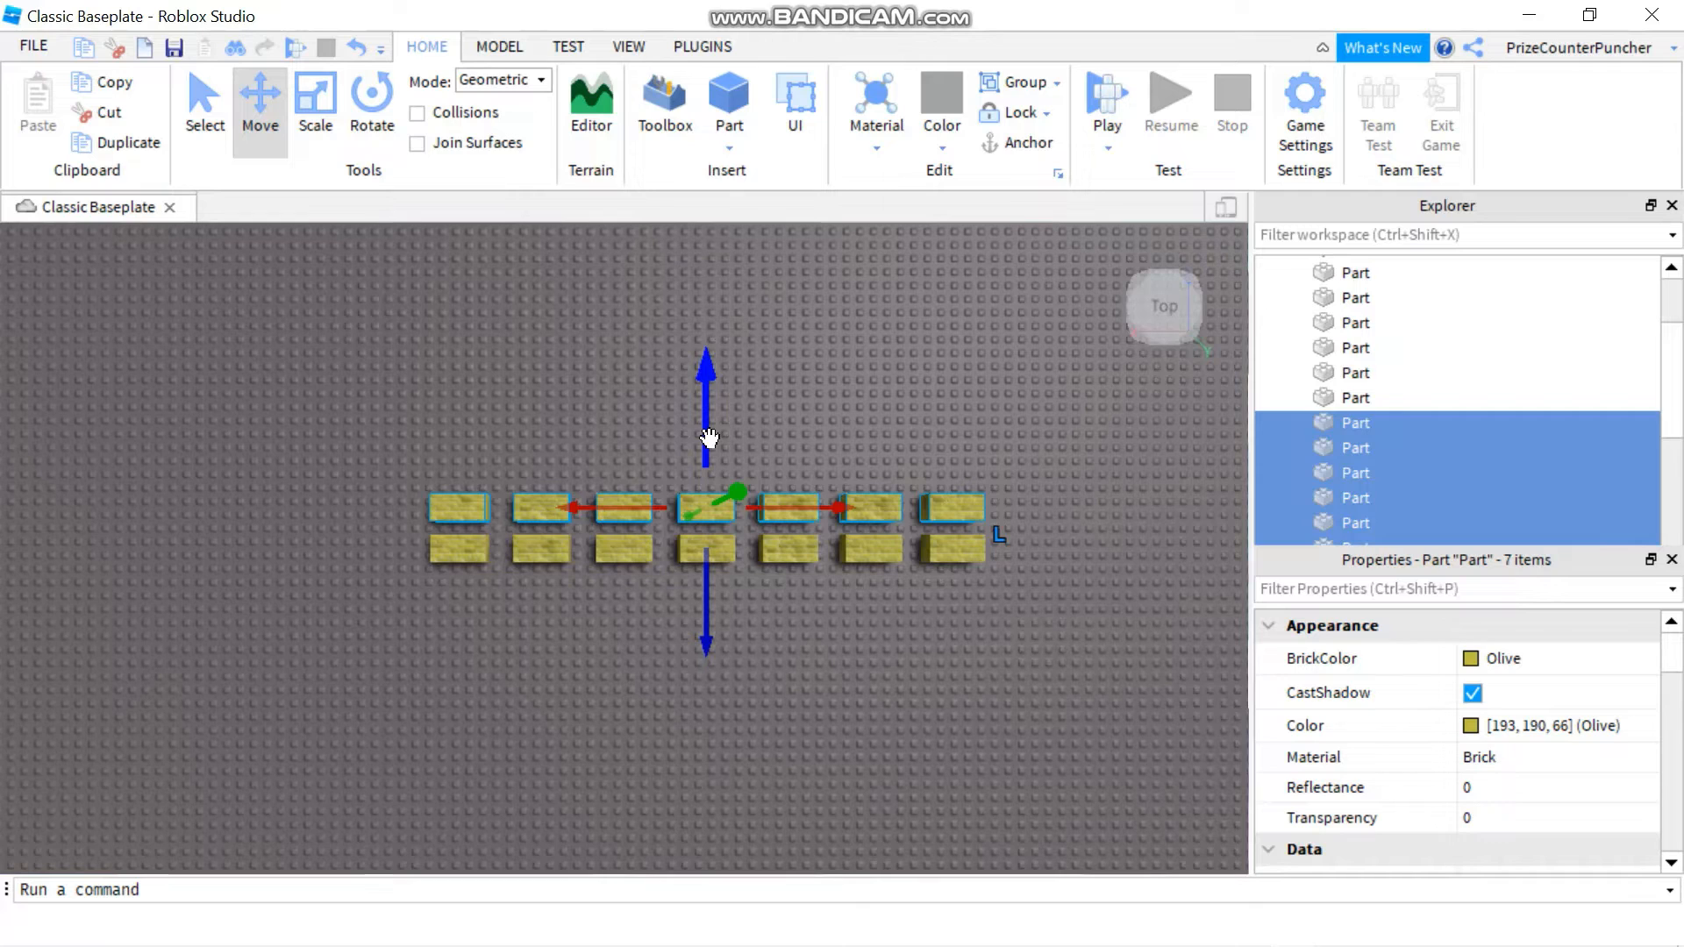
pyautogui.hotkey('ctrl', 'd')
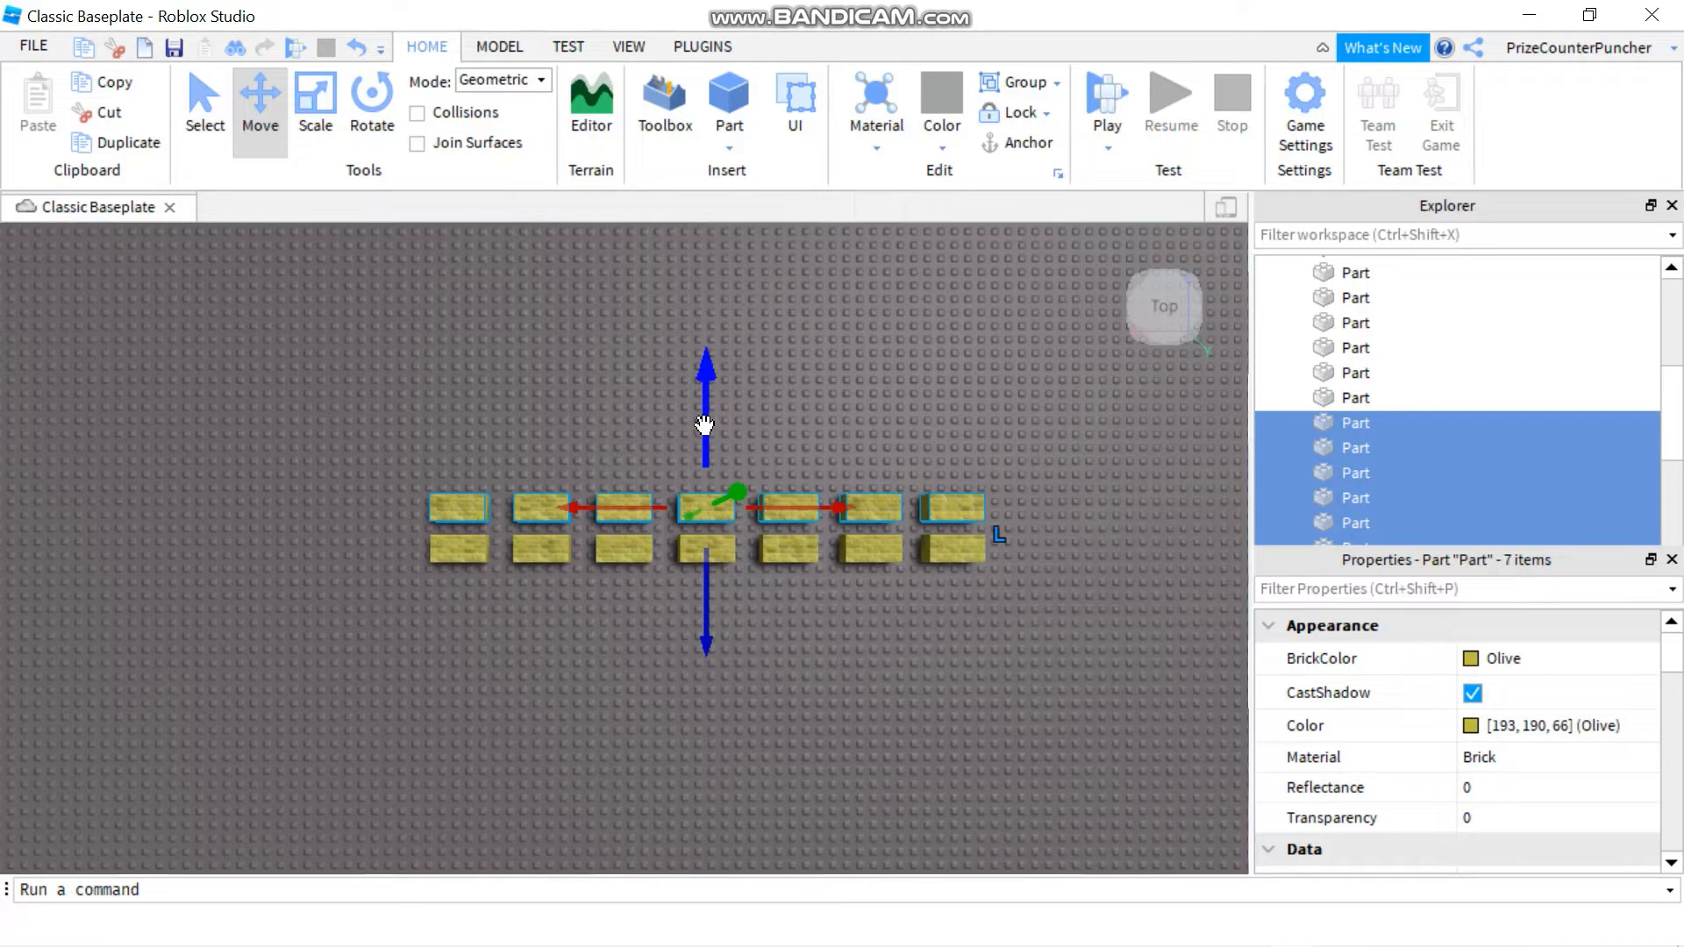
pyautogui.moveTo(710, 437); pyautogui.dragTo(709, 347)
pyautogui.hotkey('ctrl', 'd')
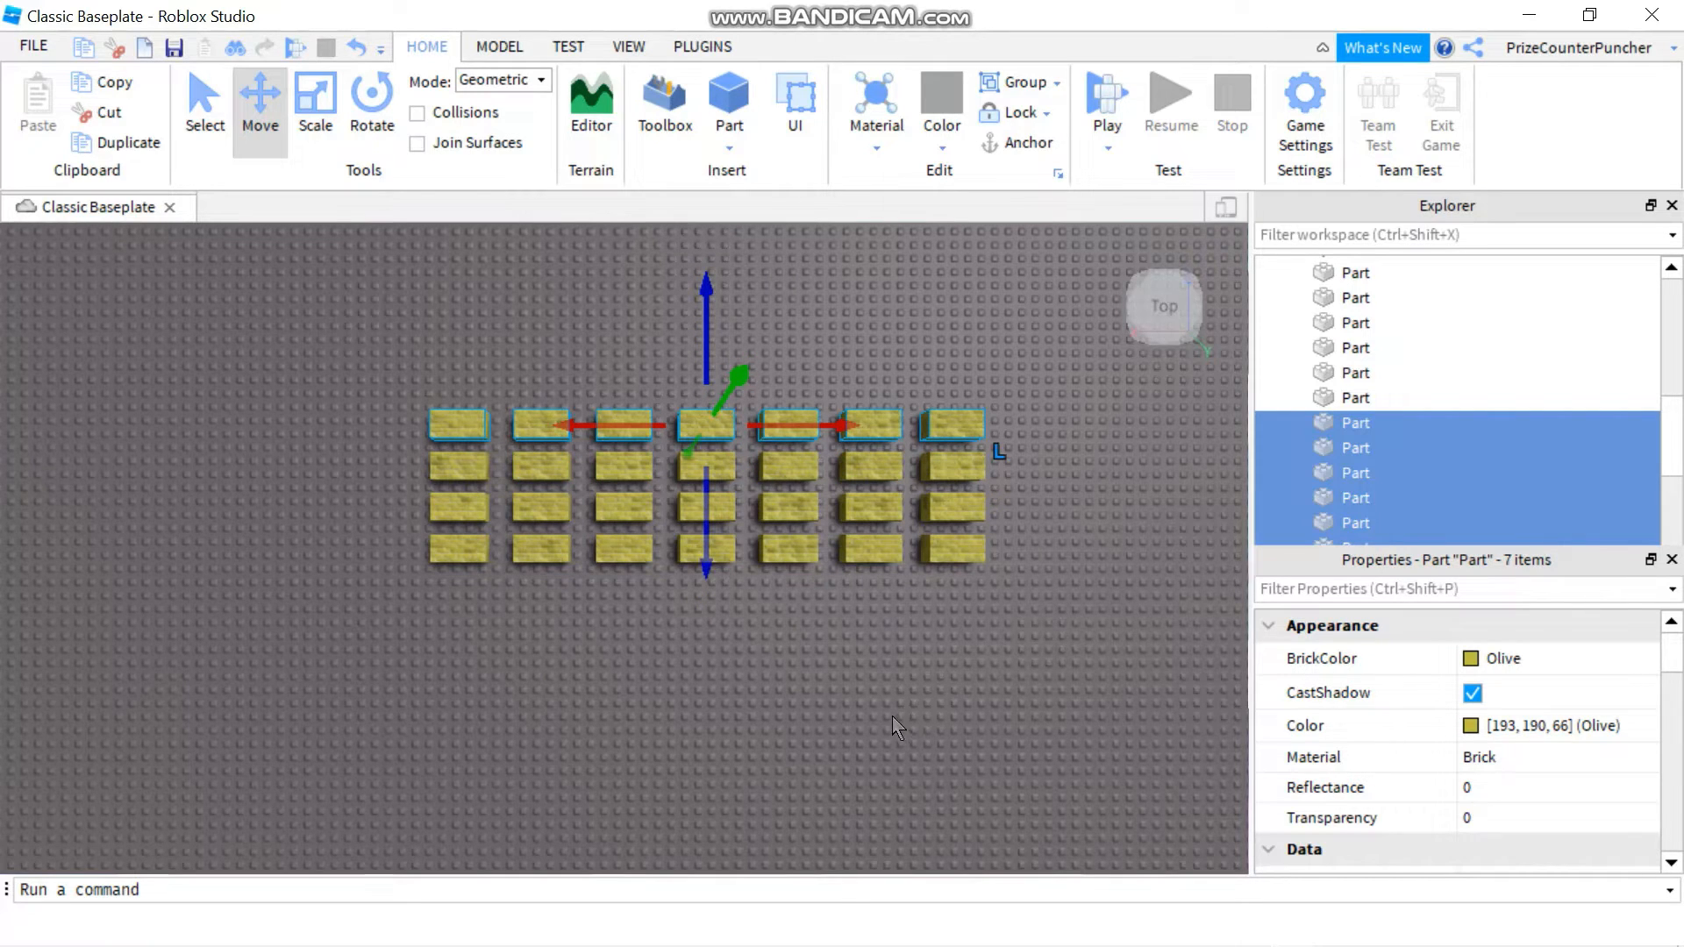
pyautogui.click(896, 724)
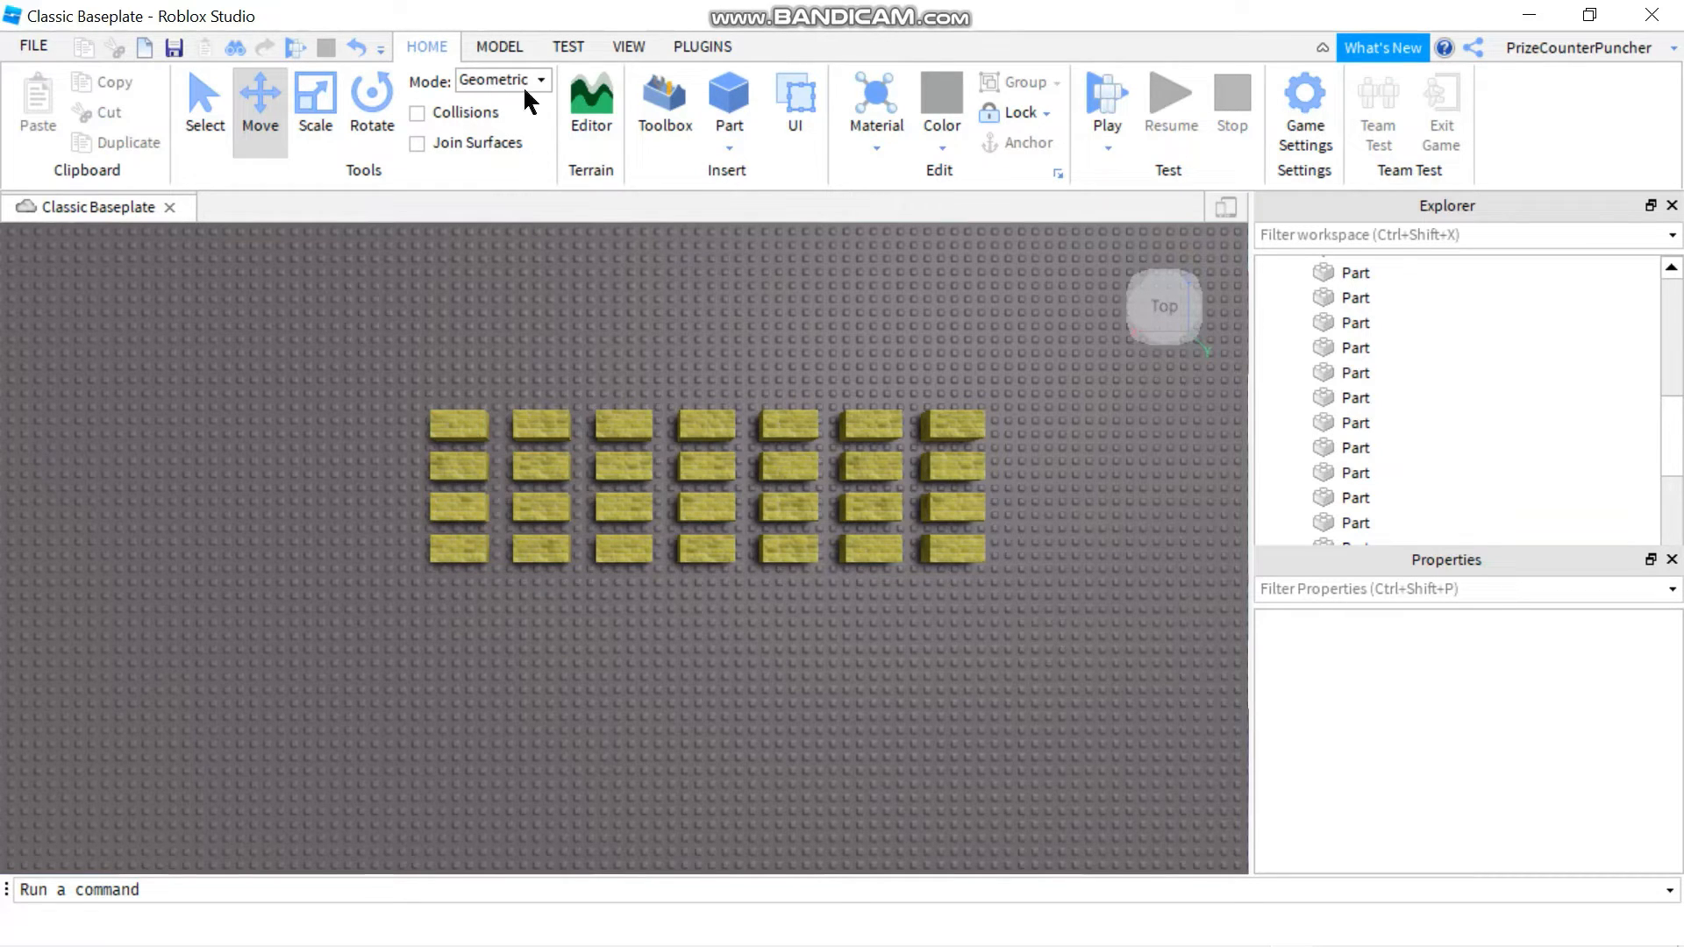
pyautogui.click(505, 43)
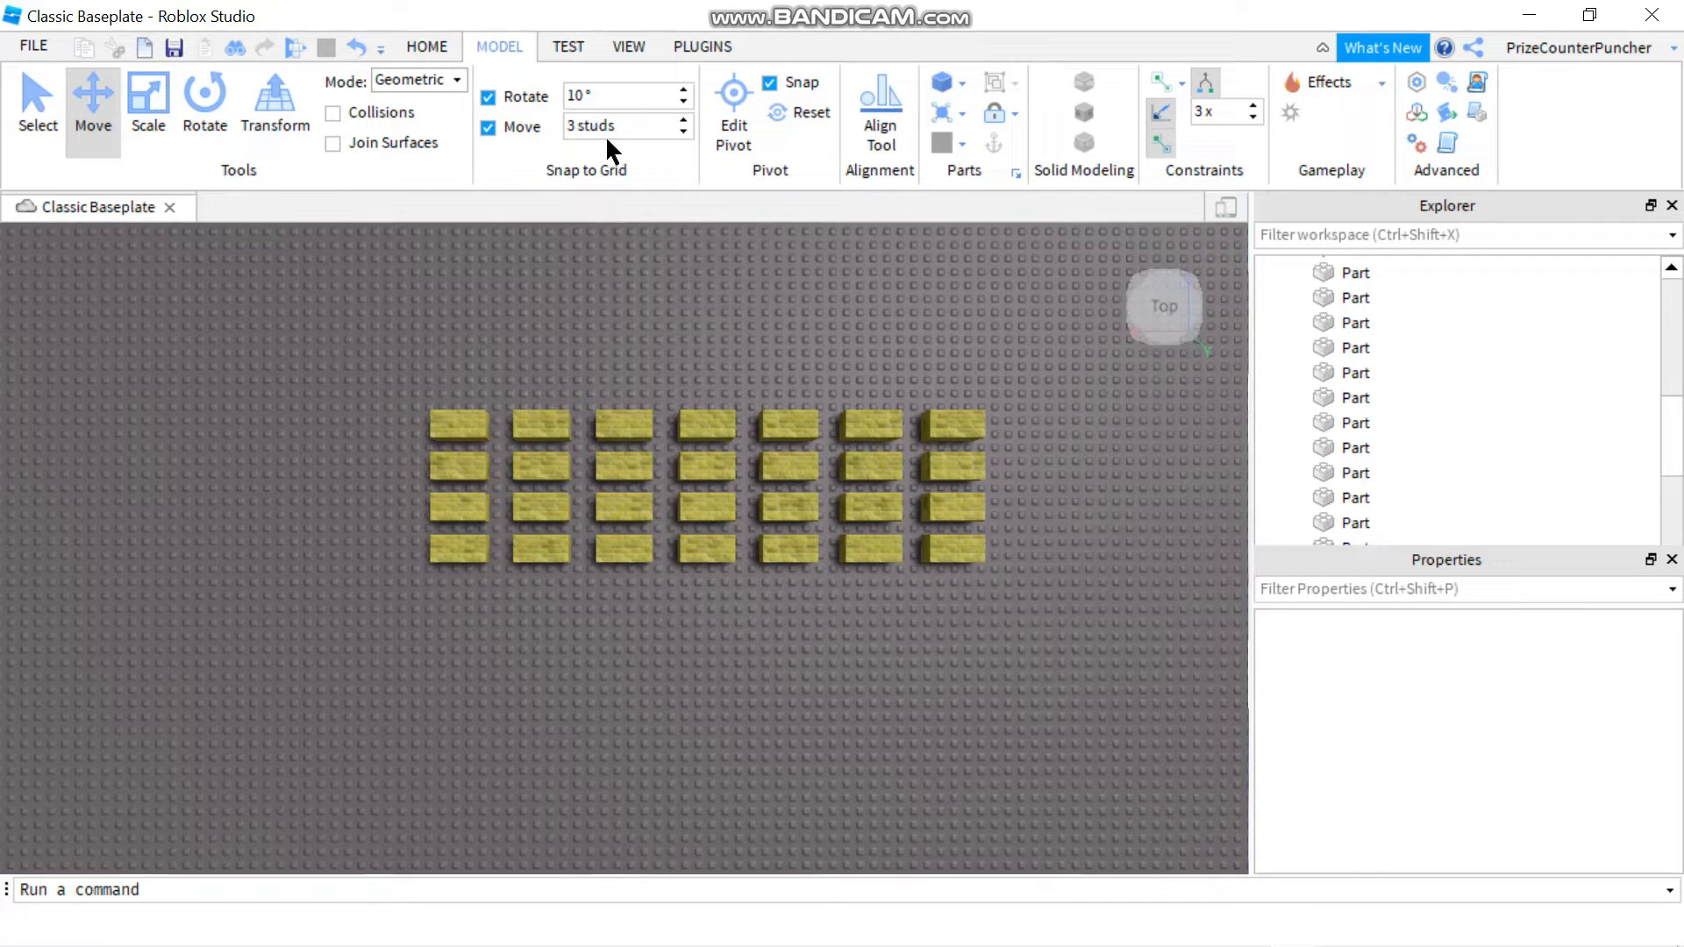
pyautogui.click(428, 44)
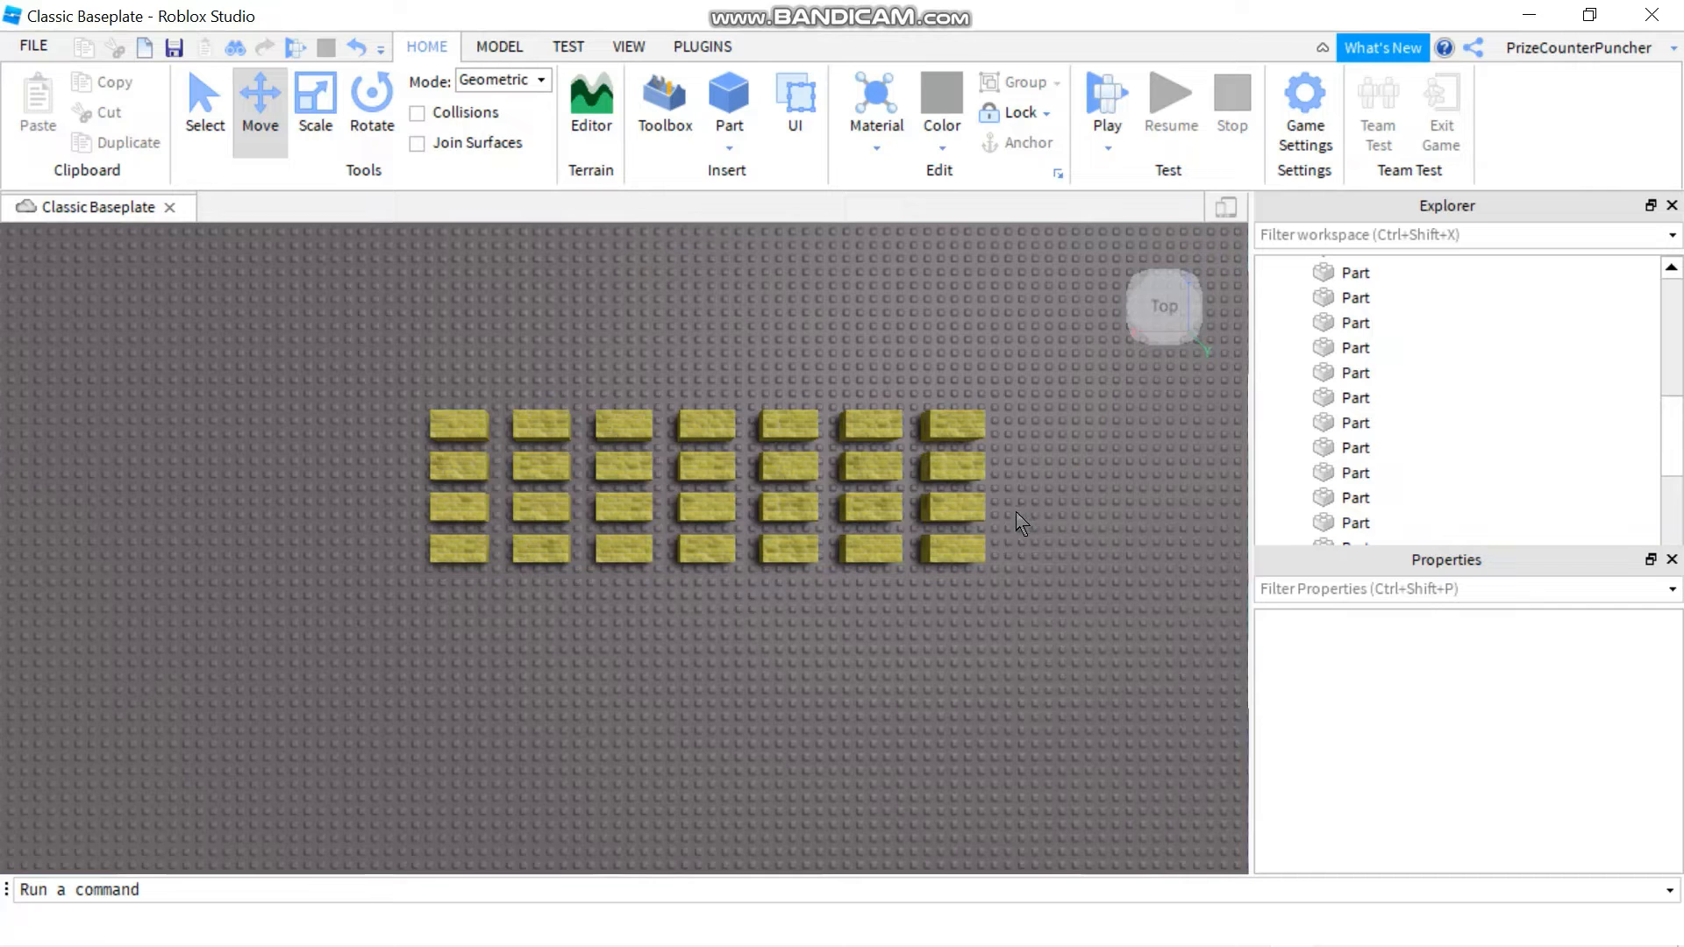
# Select the three back rows of bricks and delete them, keeping only the front row of seven
pyautogui.moveTo(1016, 513); pyautogui.dragTo(1052, 496)
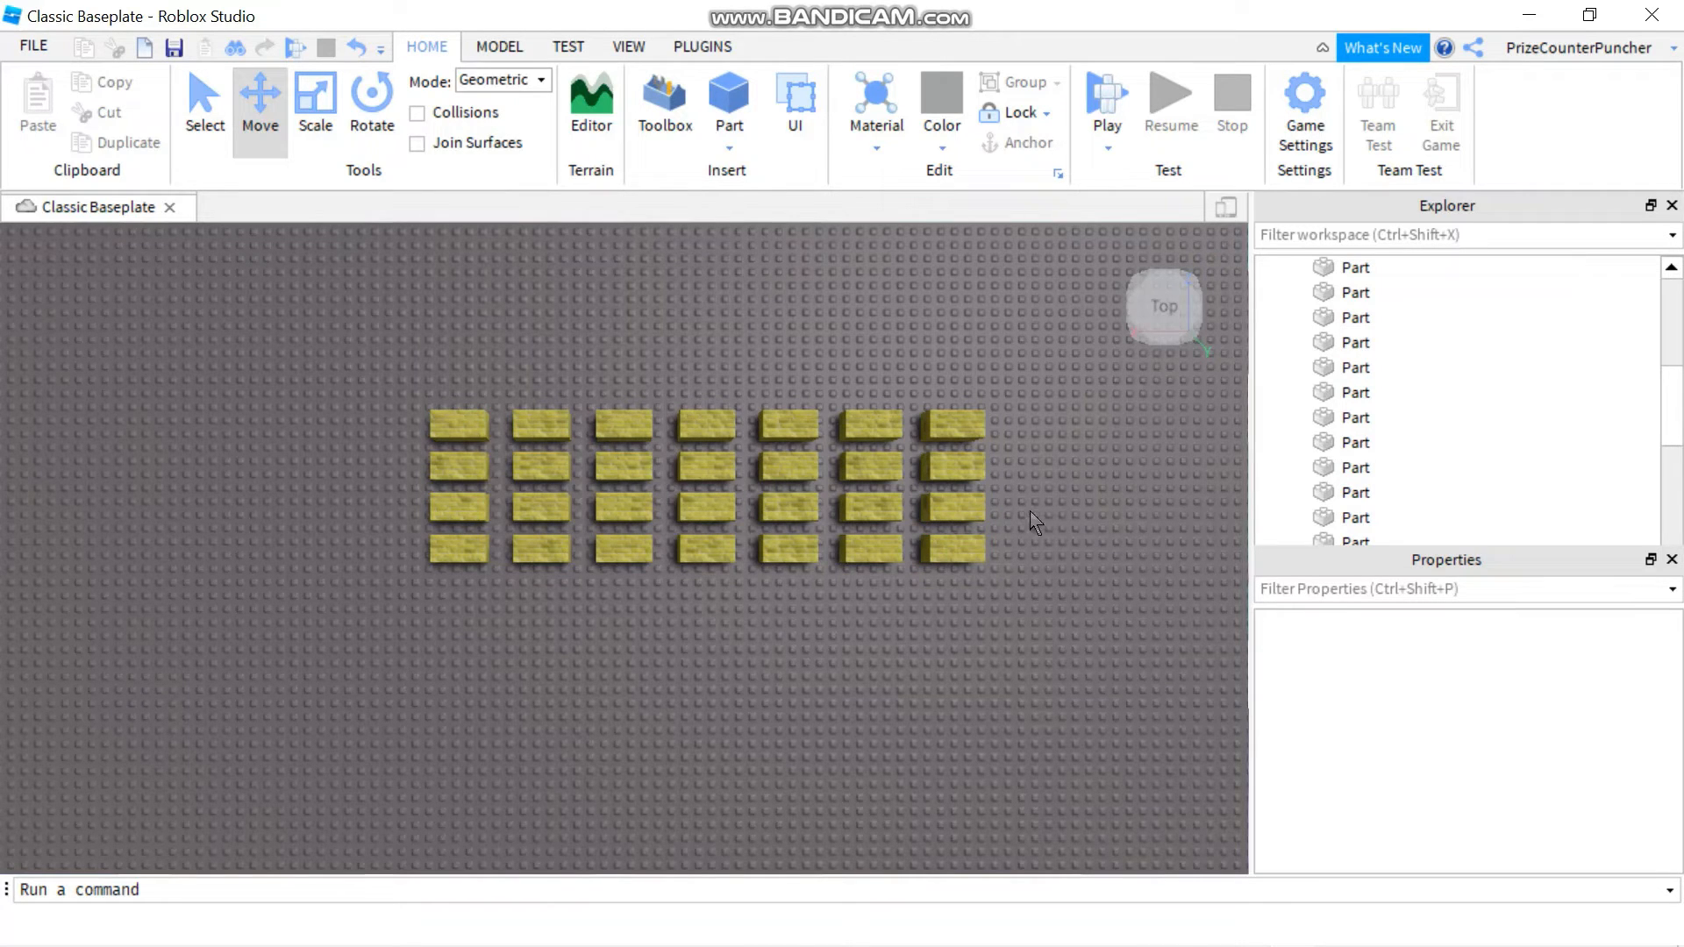
pyautogui.moveTo(1023, 510); pyautogui.dragTo(384, 425)
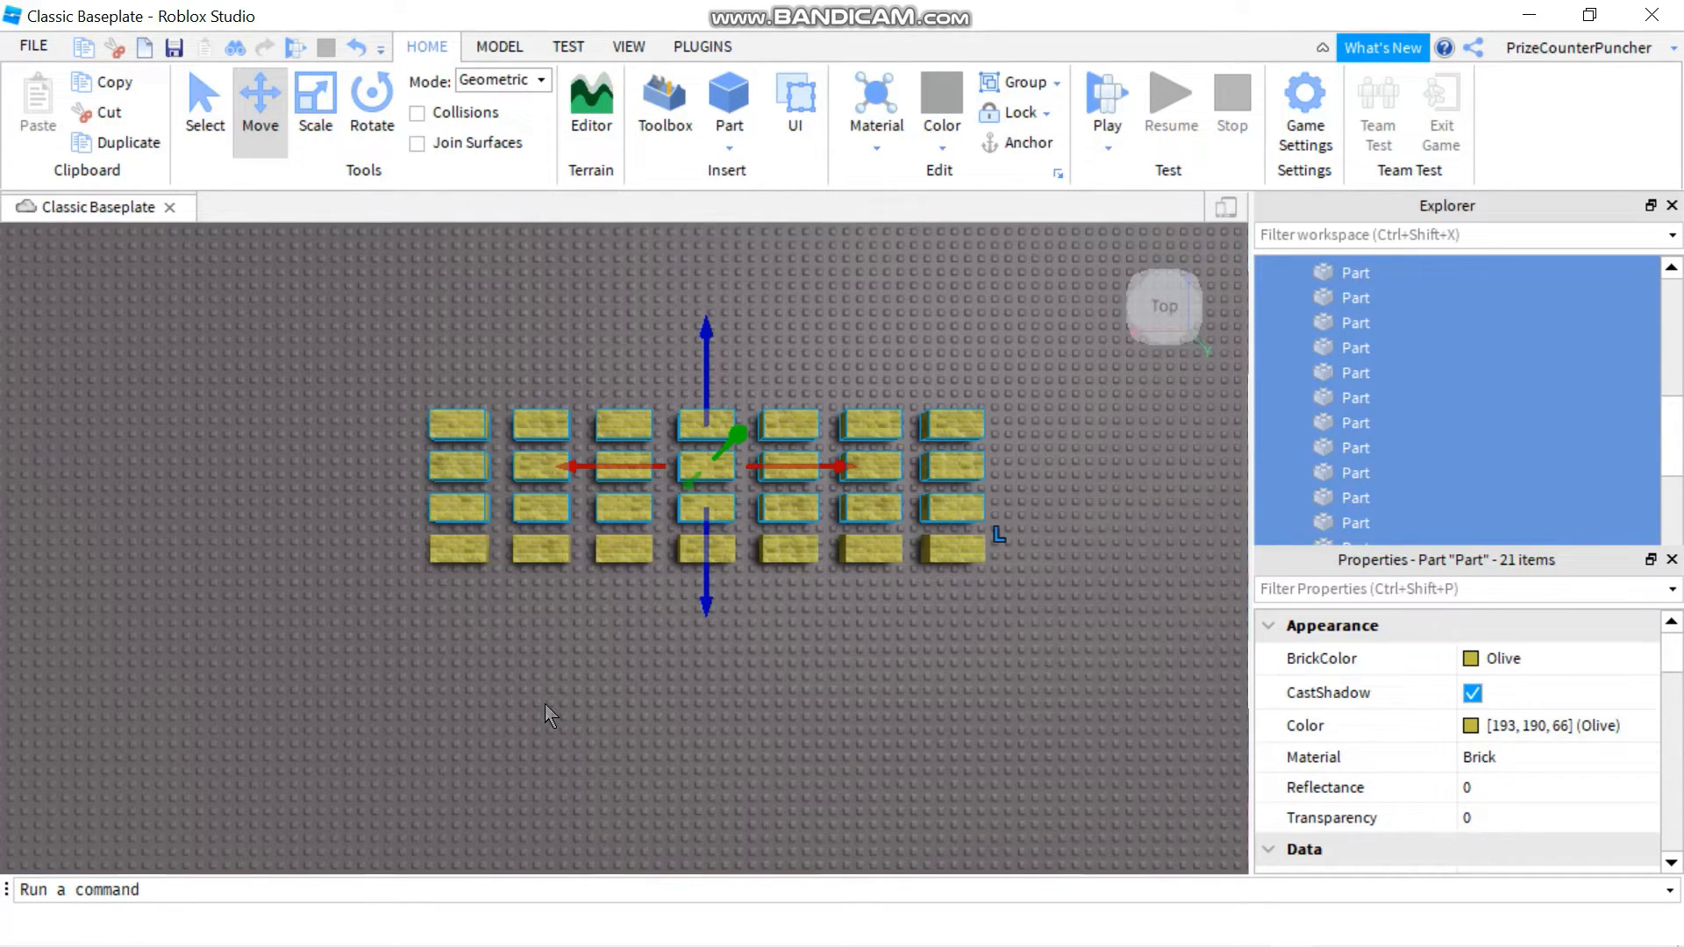
pyautogui.press('Delete')
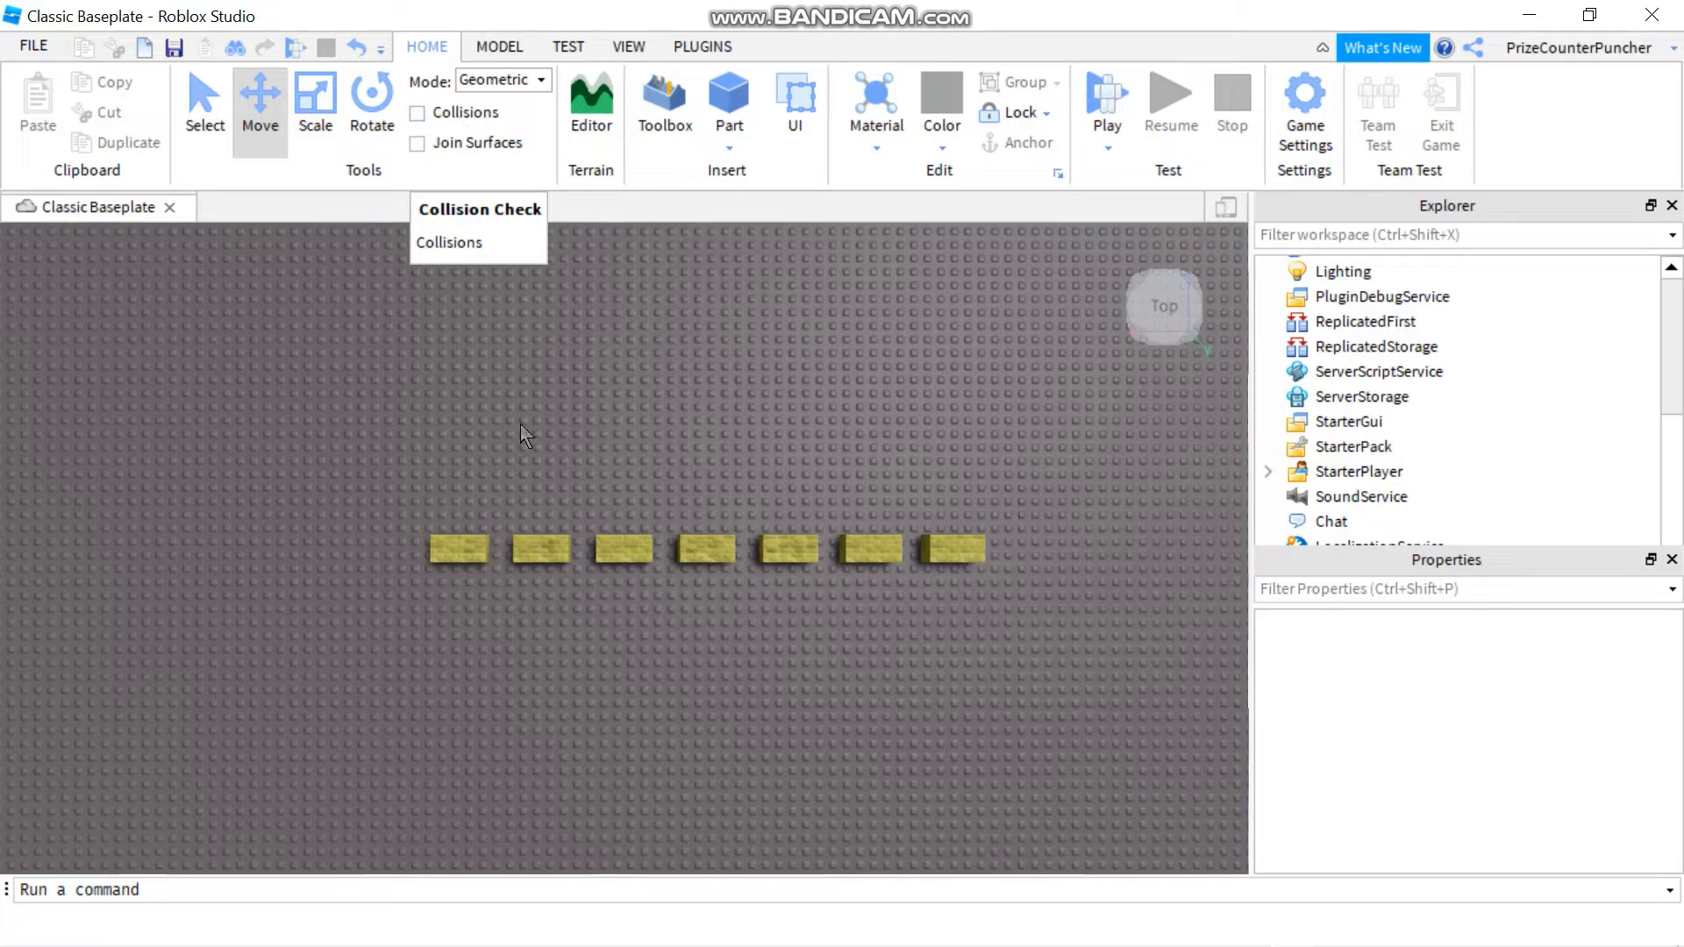
# Turn on Collisions and slide the second brick along the red axis until it touches the leftmost brick
pyautogui.click(416, 110)
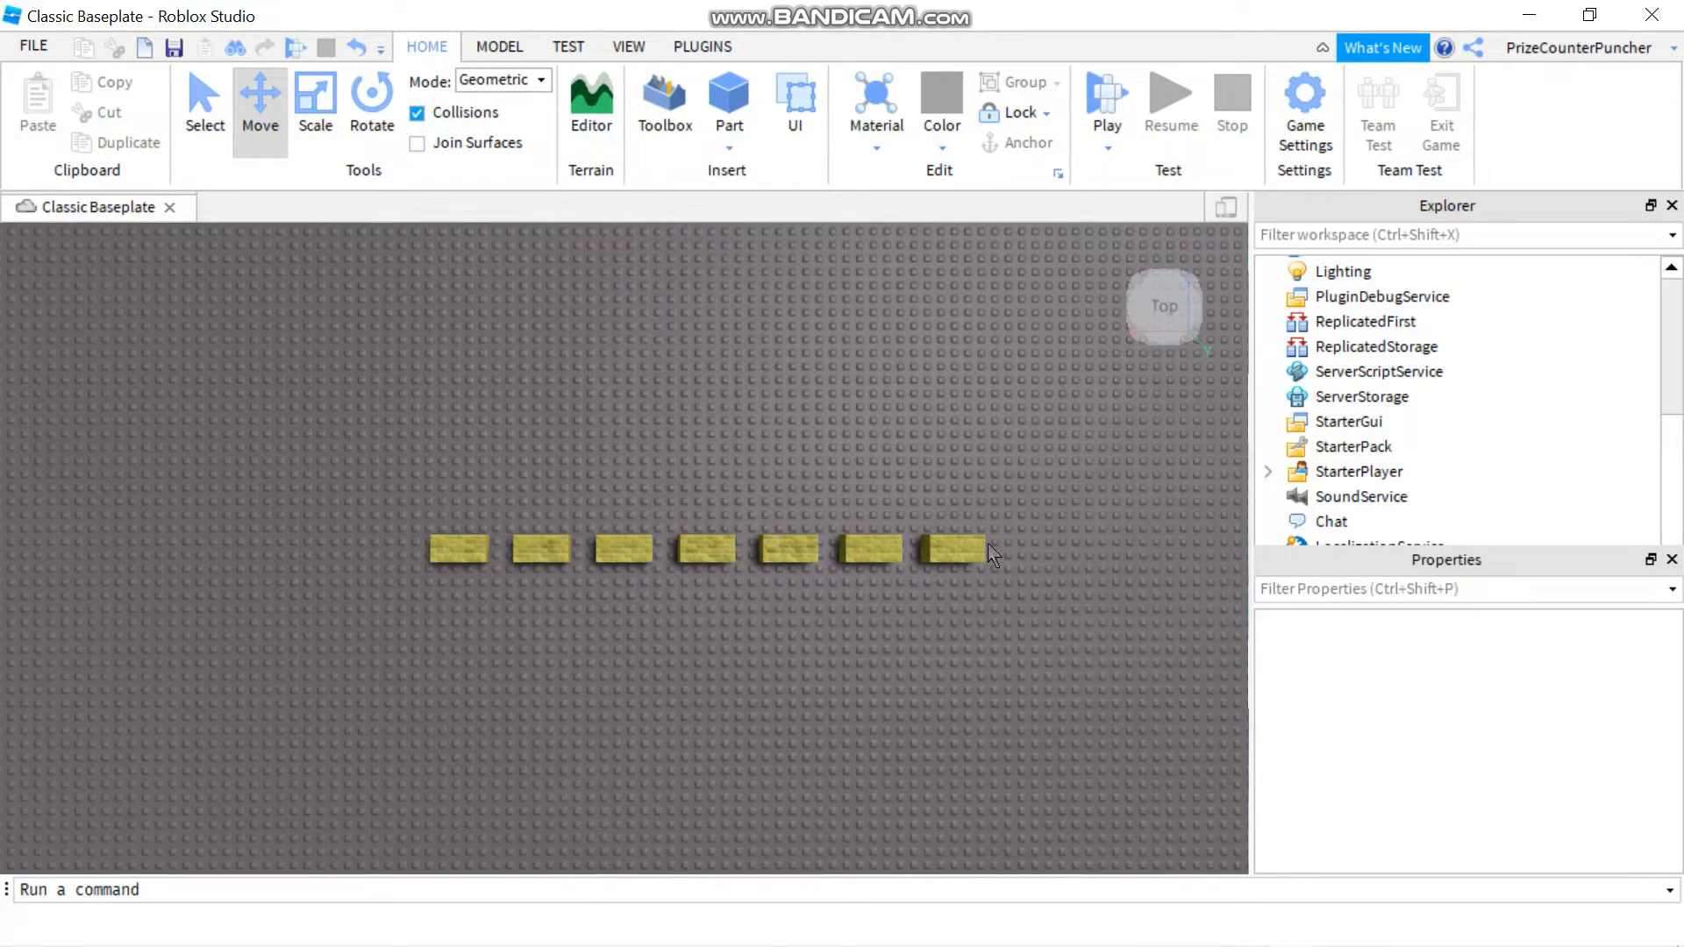
pyautogui.click(536, 547)
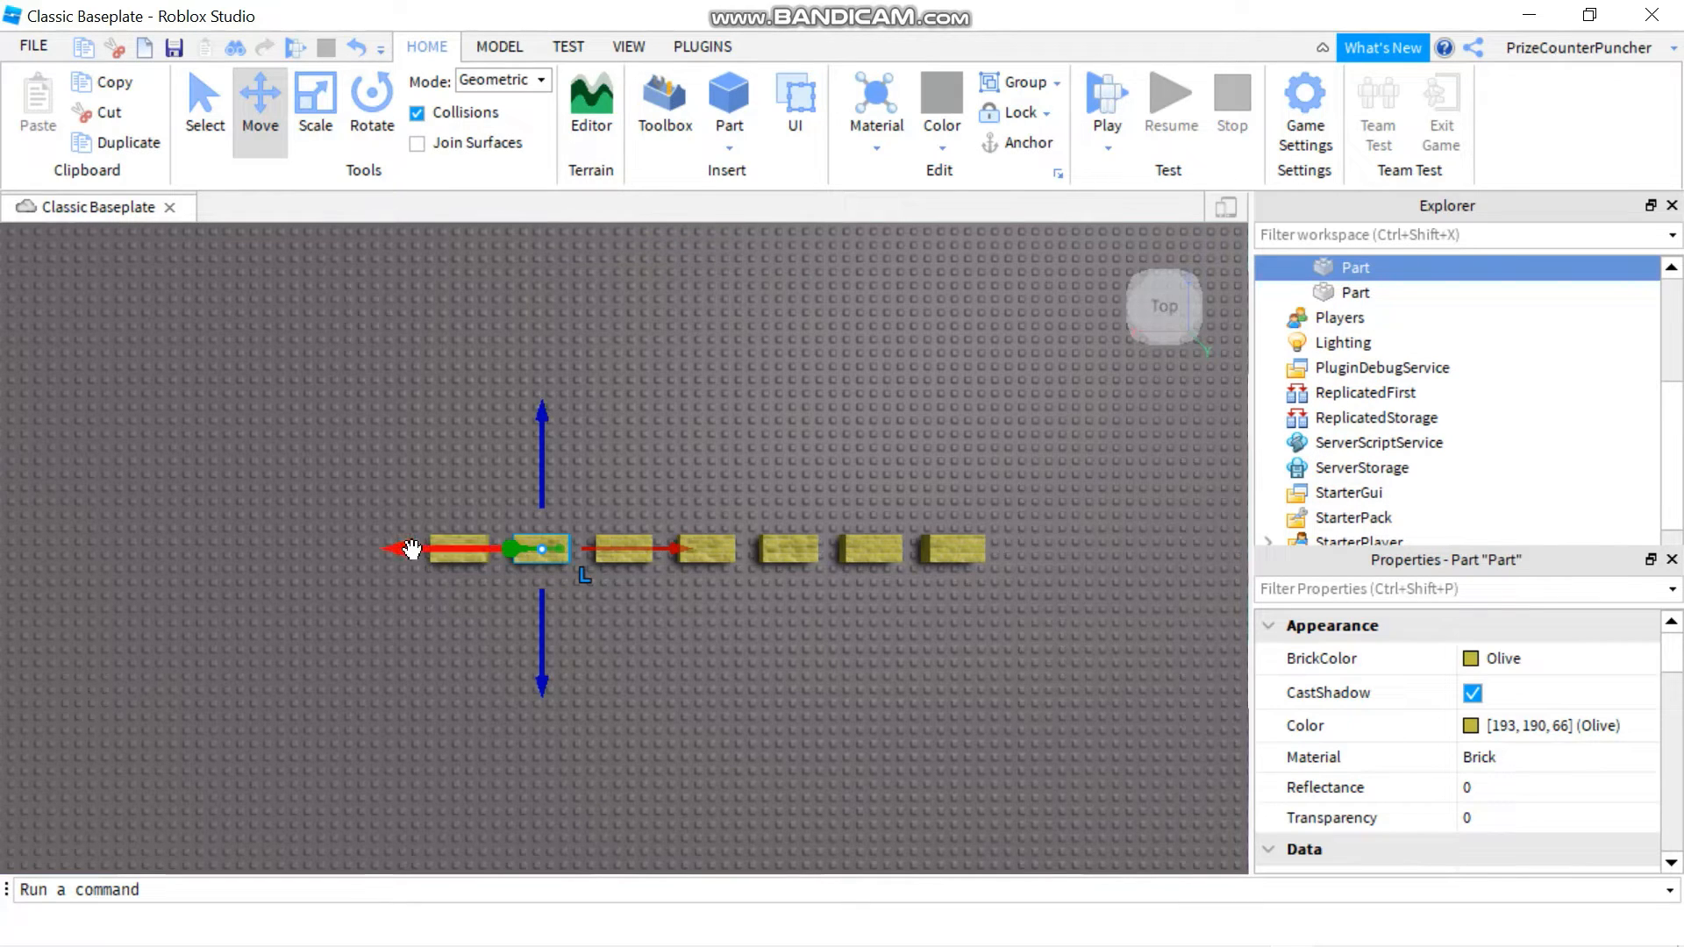
pyautogui.moveTo(411, 549); pyautogui.dragTo(379, 548)
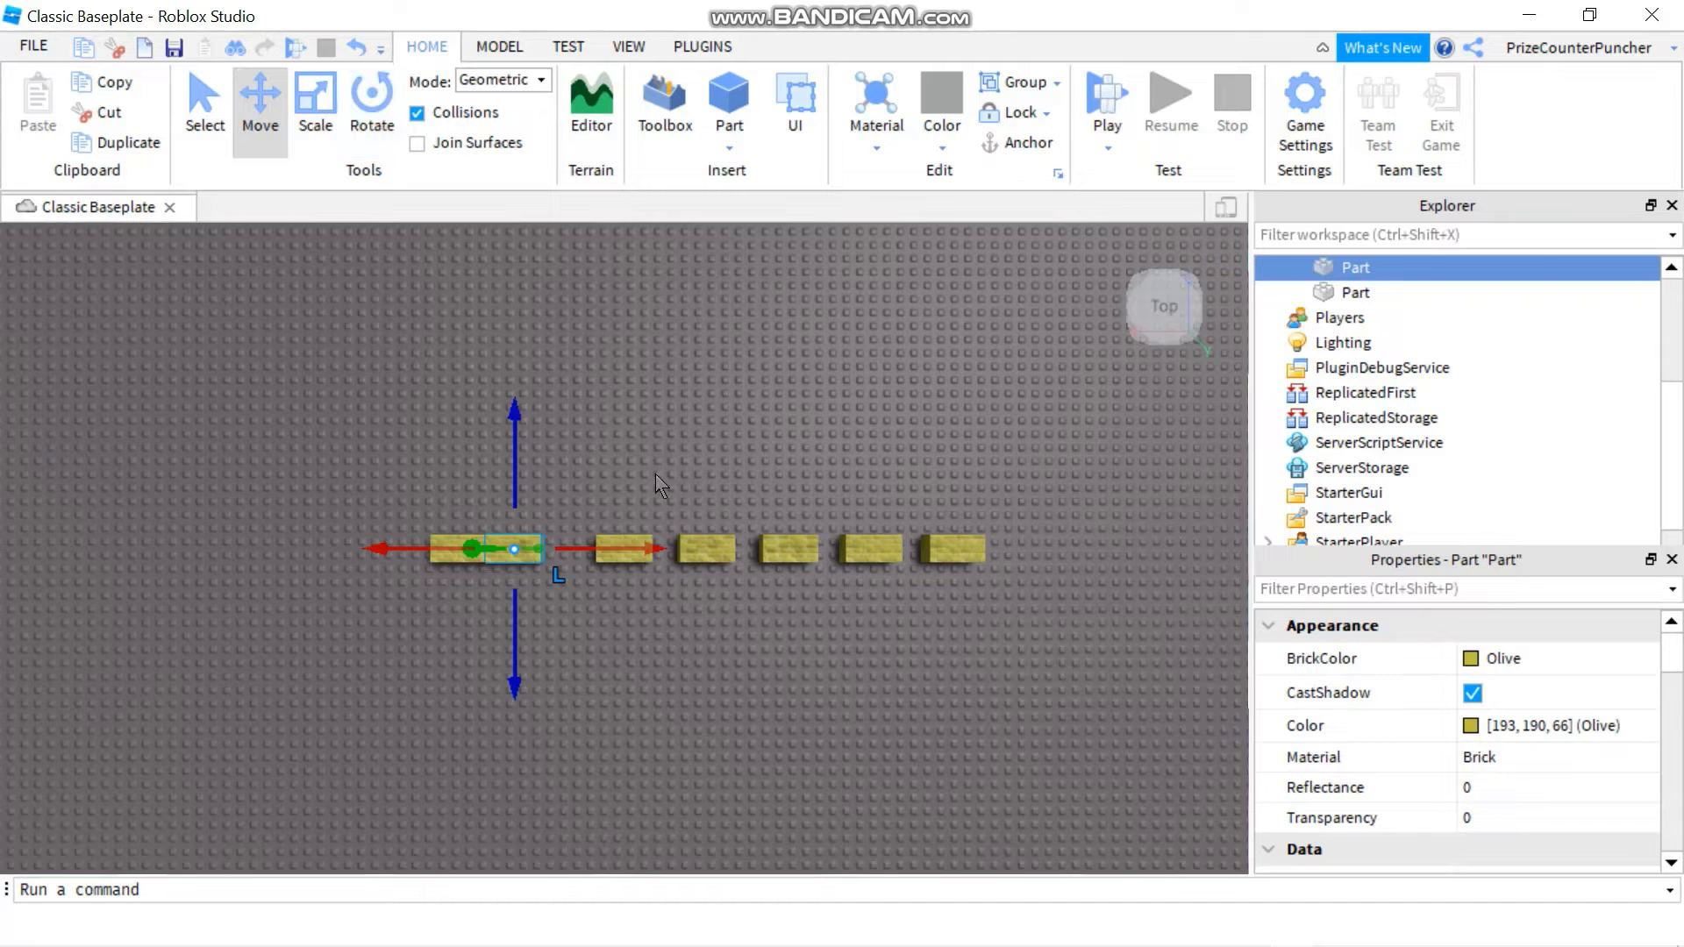
# Slide the remaining five bricks one by one along the red axis against their left neighbours, closing every gap in the row
pyautogui.click(624, 554)
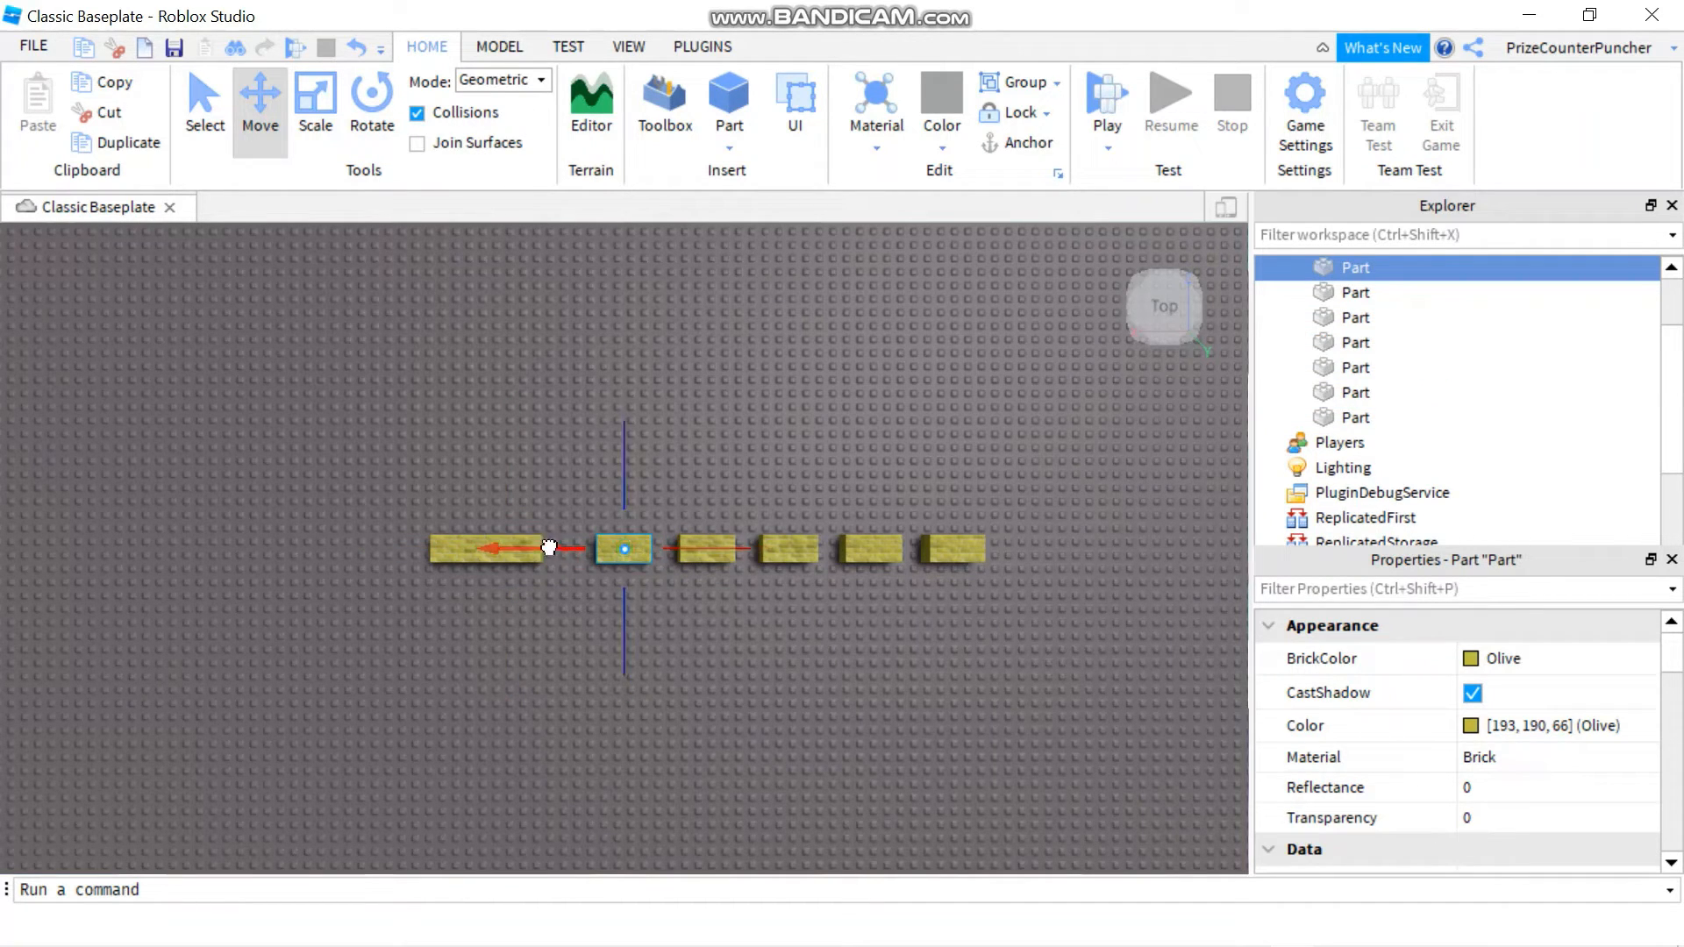
pyautogui.moveTo(549, 547); pyautogui.dragTo(498, 545)
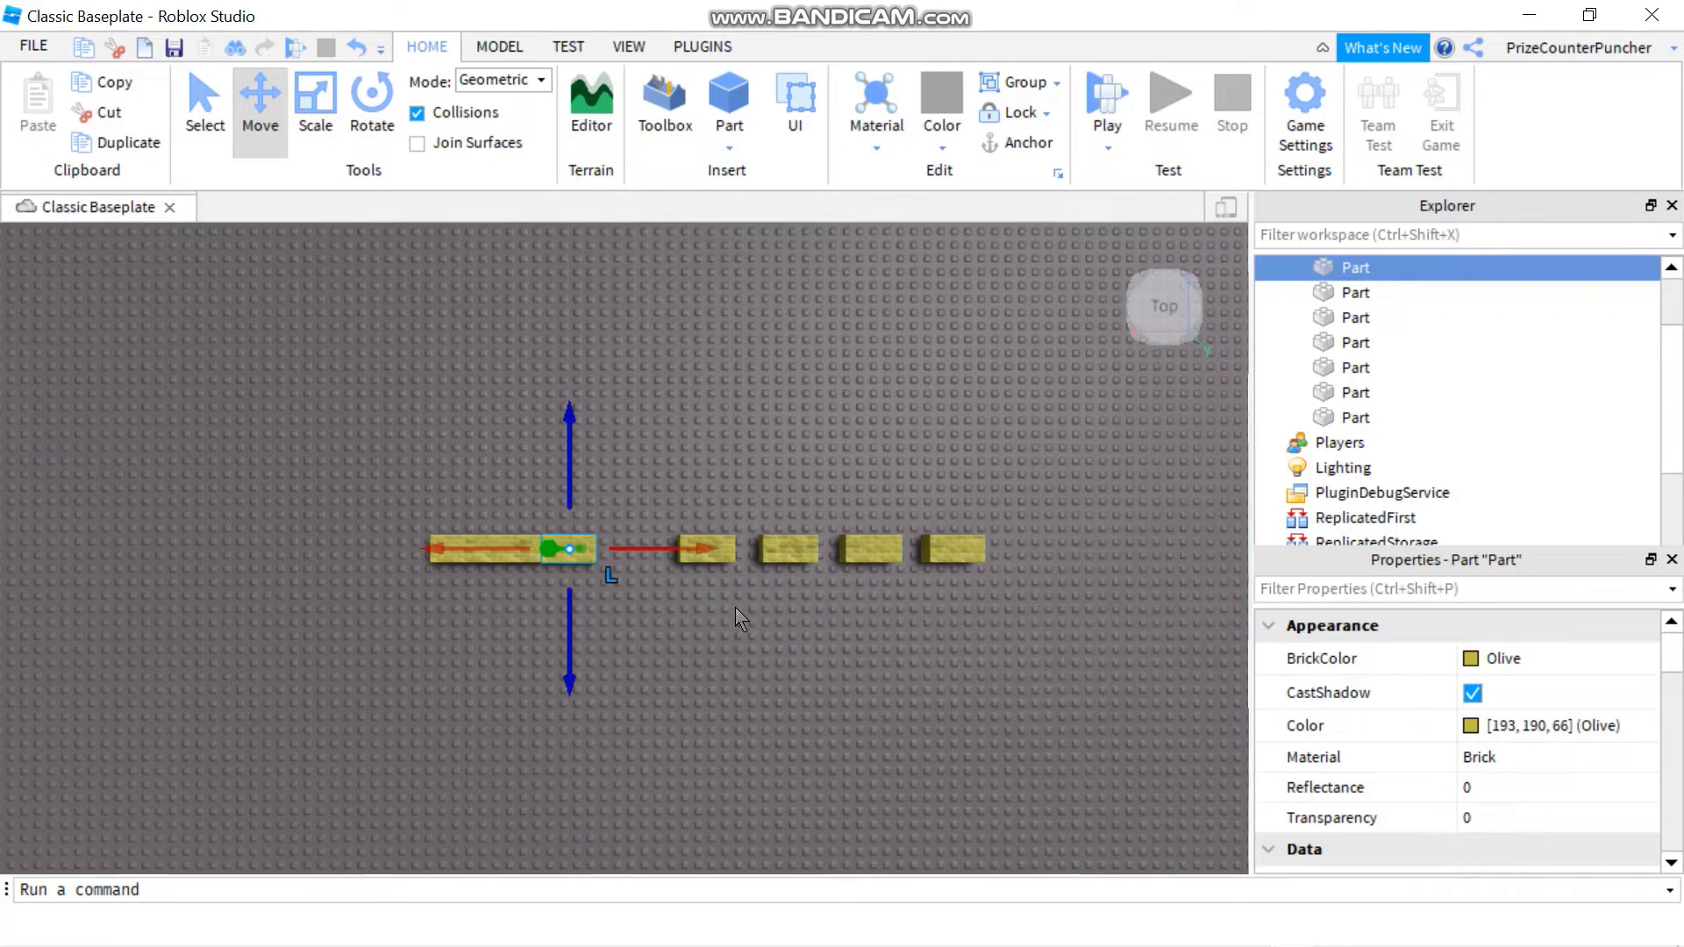
pyautogui.click(726, 561)
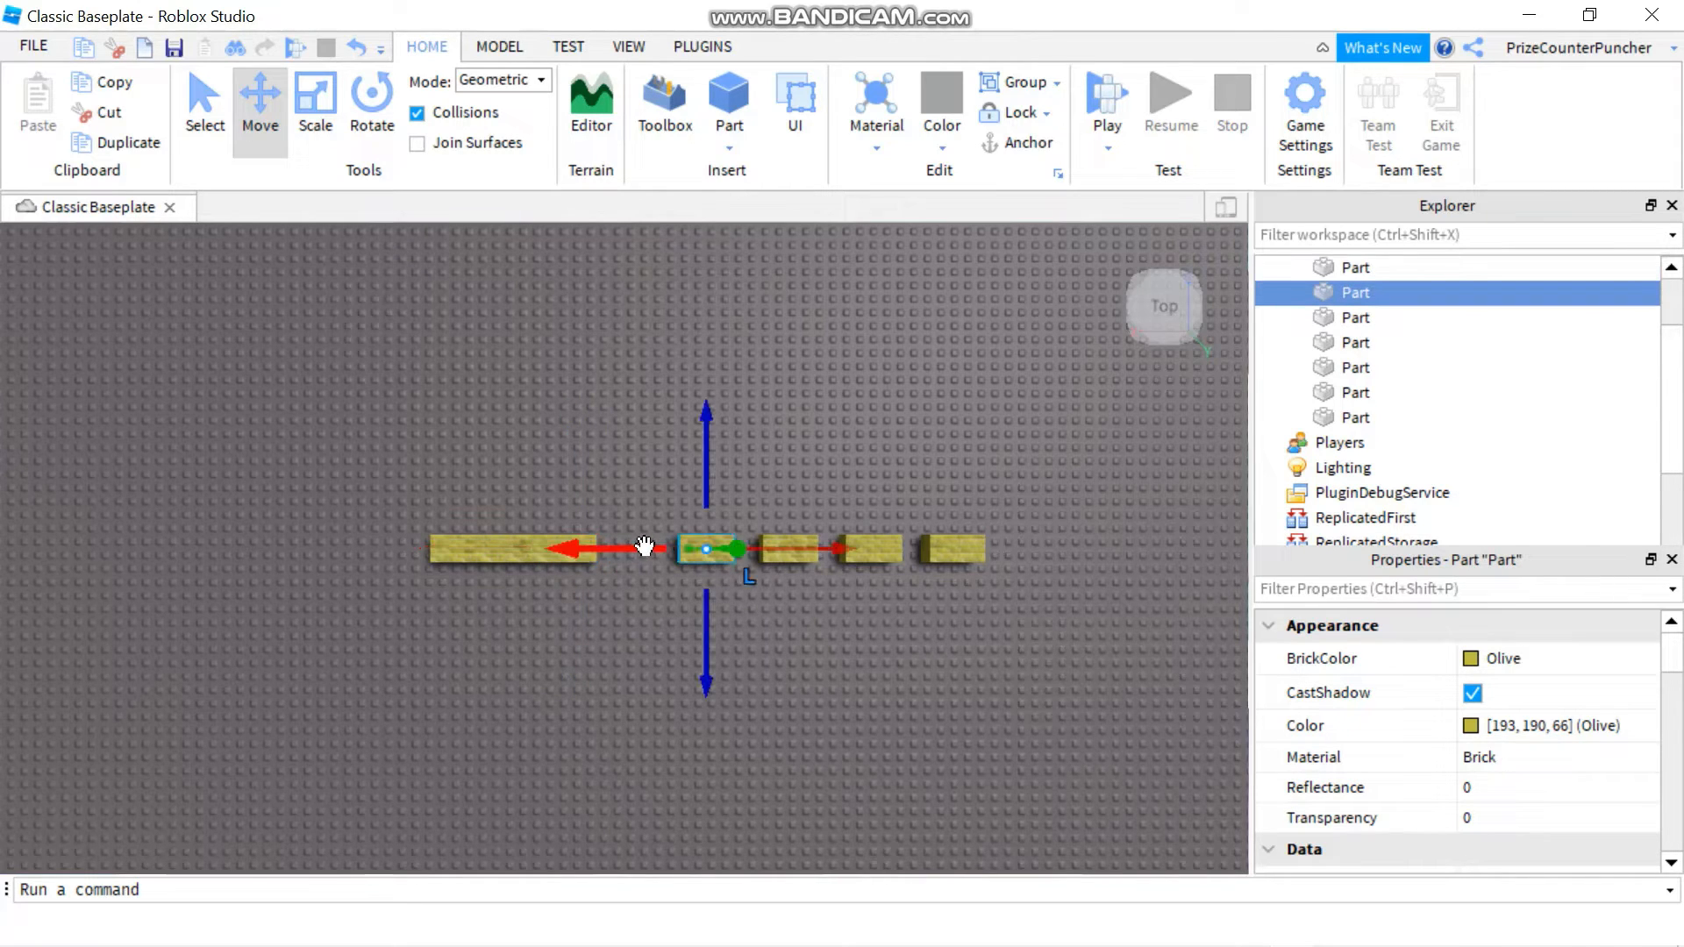
pyautogui.moveTo(632, 549); pyautogui.dragTo(571, 548)
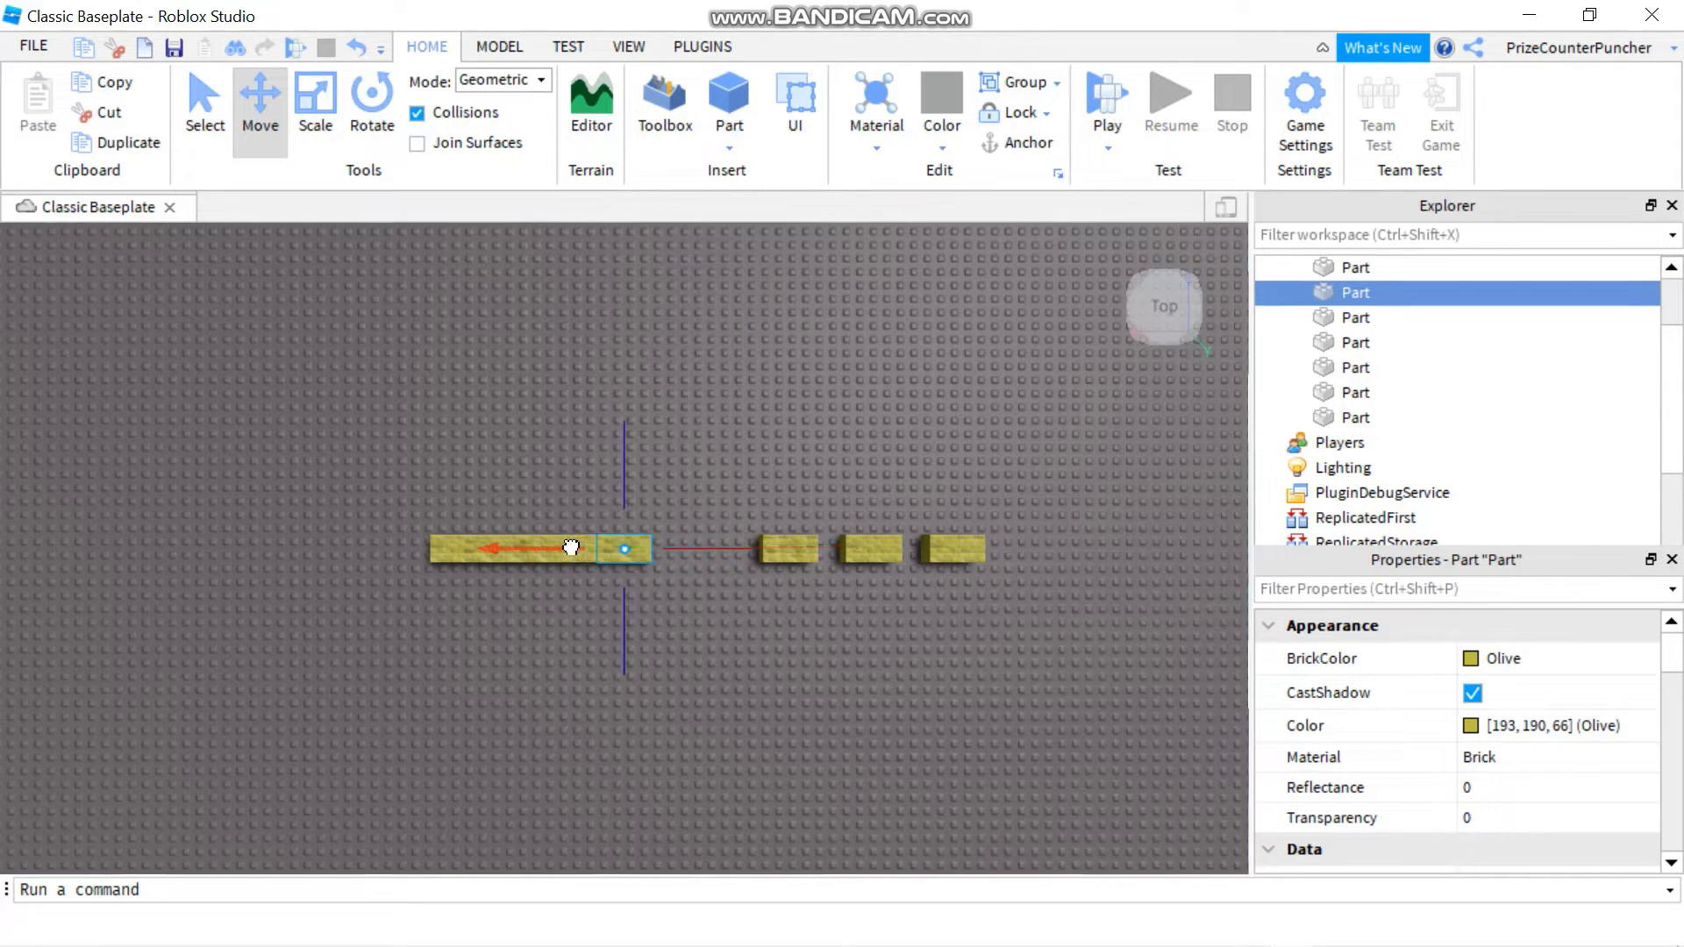
pyautogui.click(796, 557)
pyautogui.moveTo(718, 553); pyautogui.dragTo(606, 545)
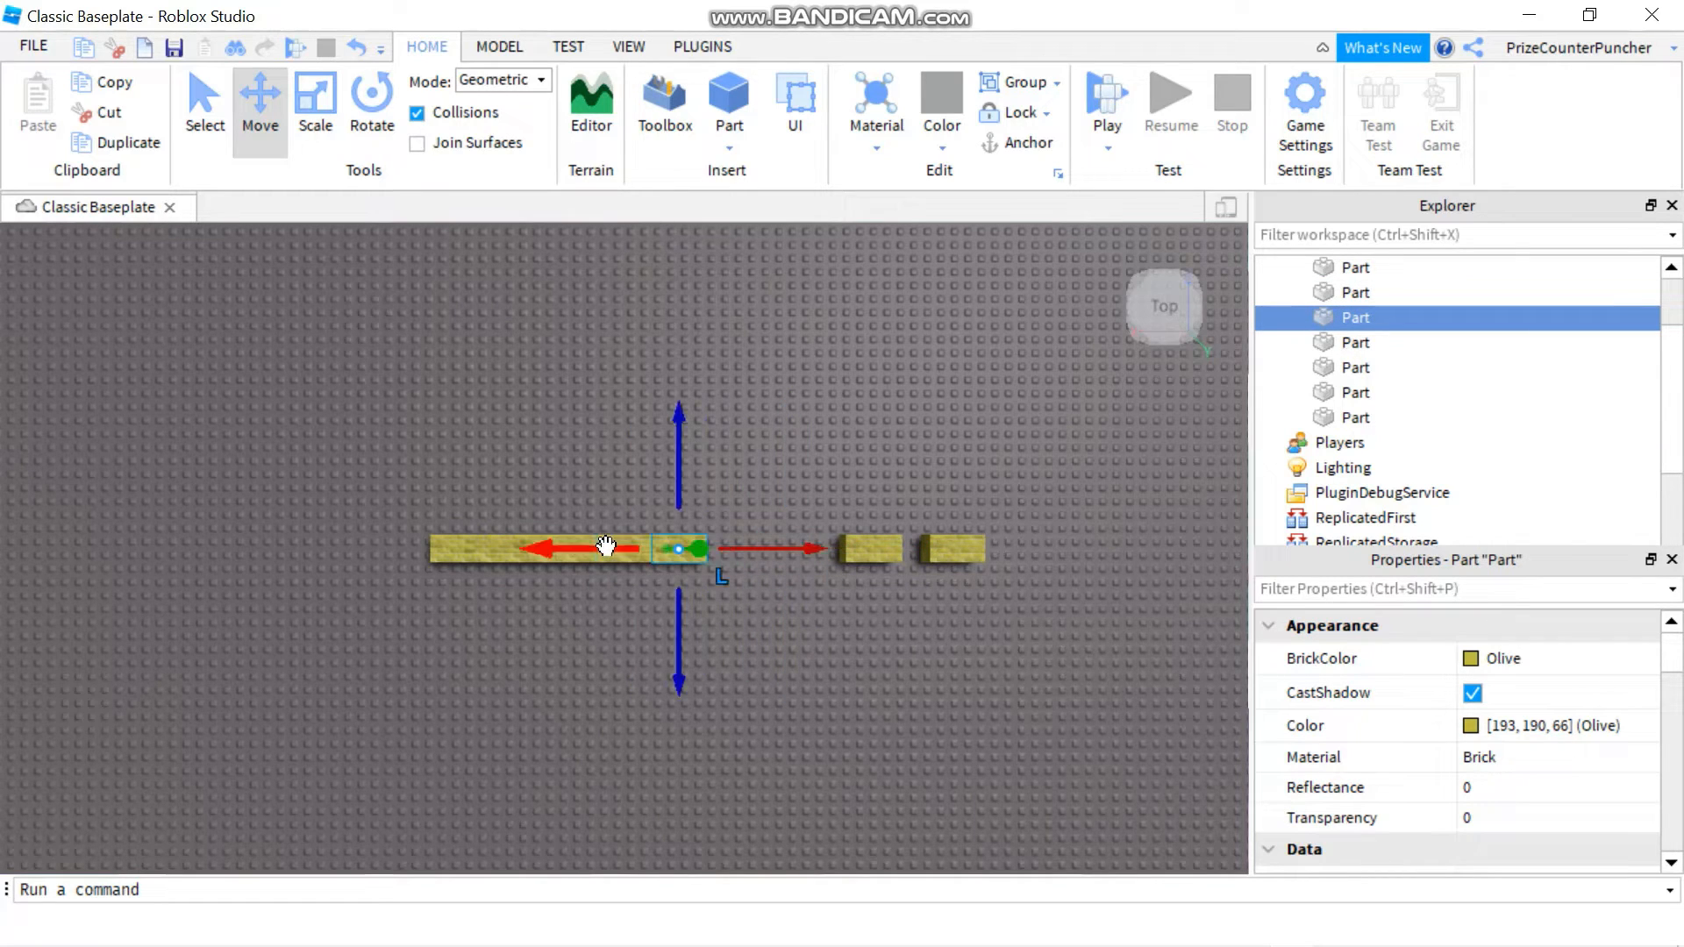
pyautogui.click(875, 556)
pyautogui.moveTo(772, 549); pyautogui.dragTo(633, 542)
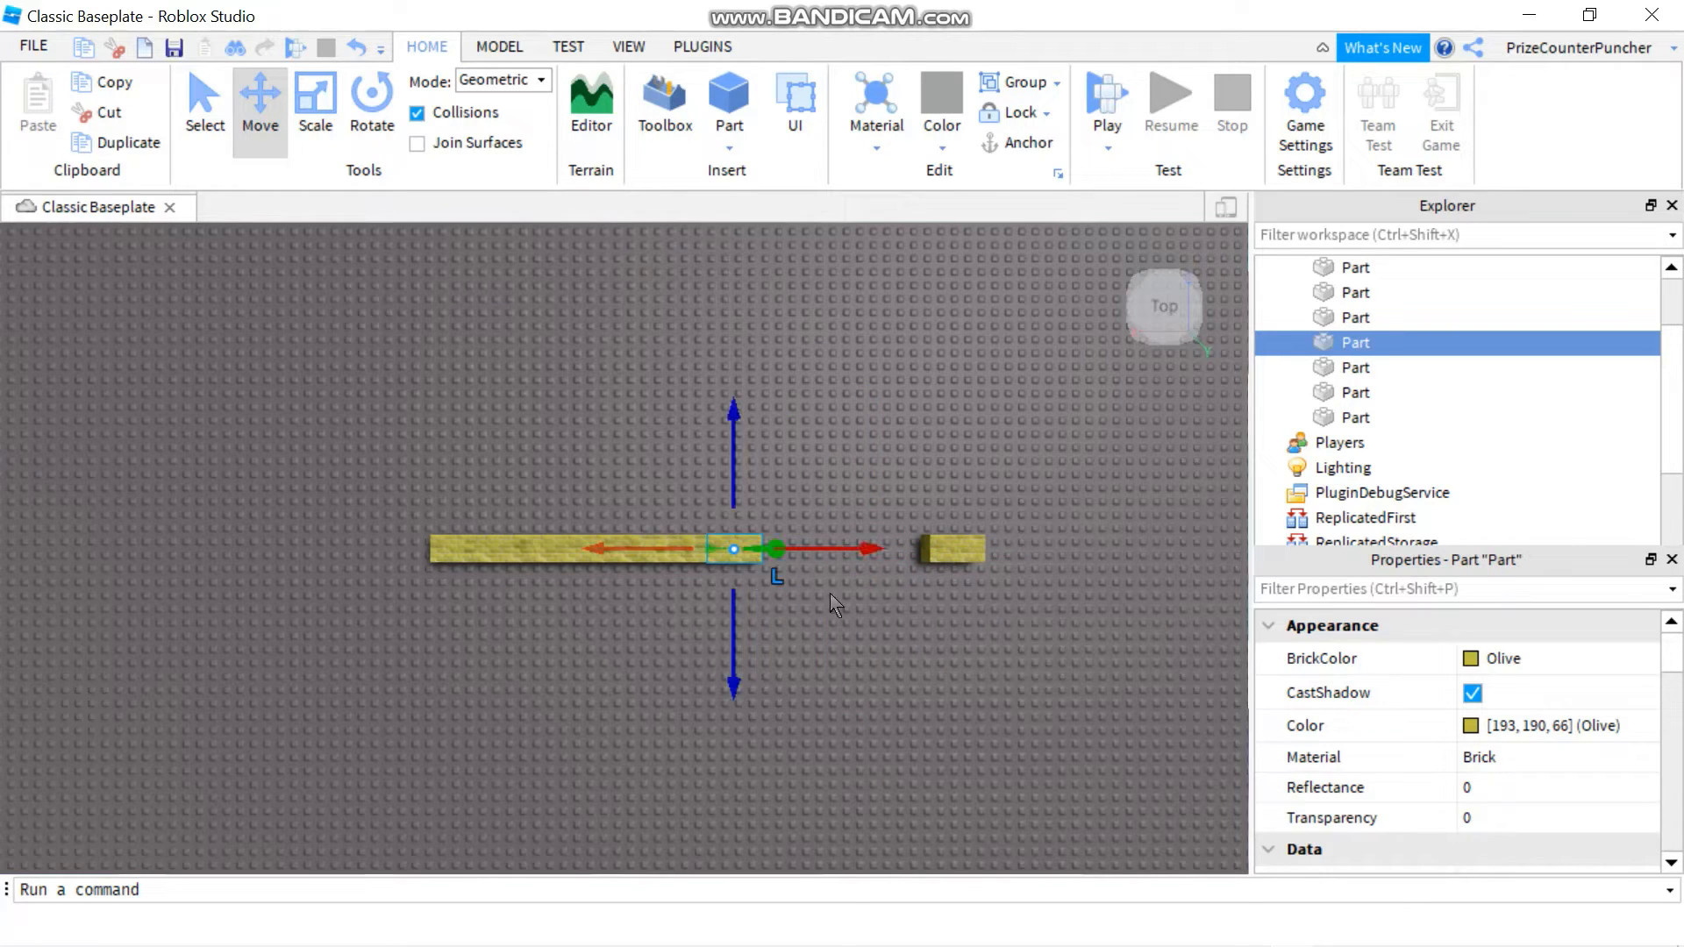
pyautogui.click(962, 550)
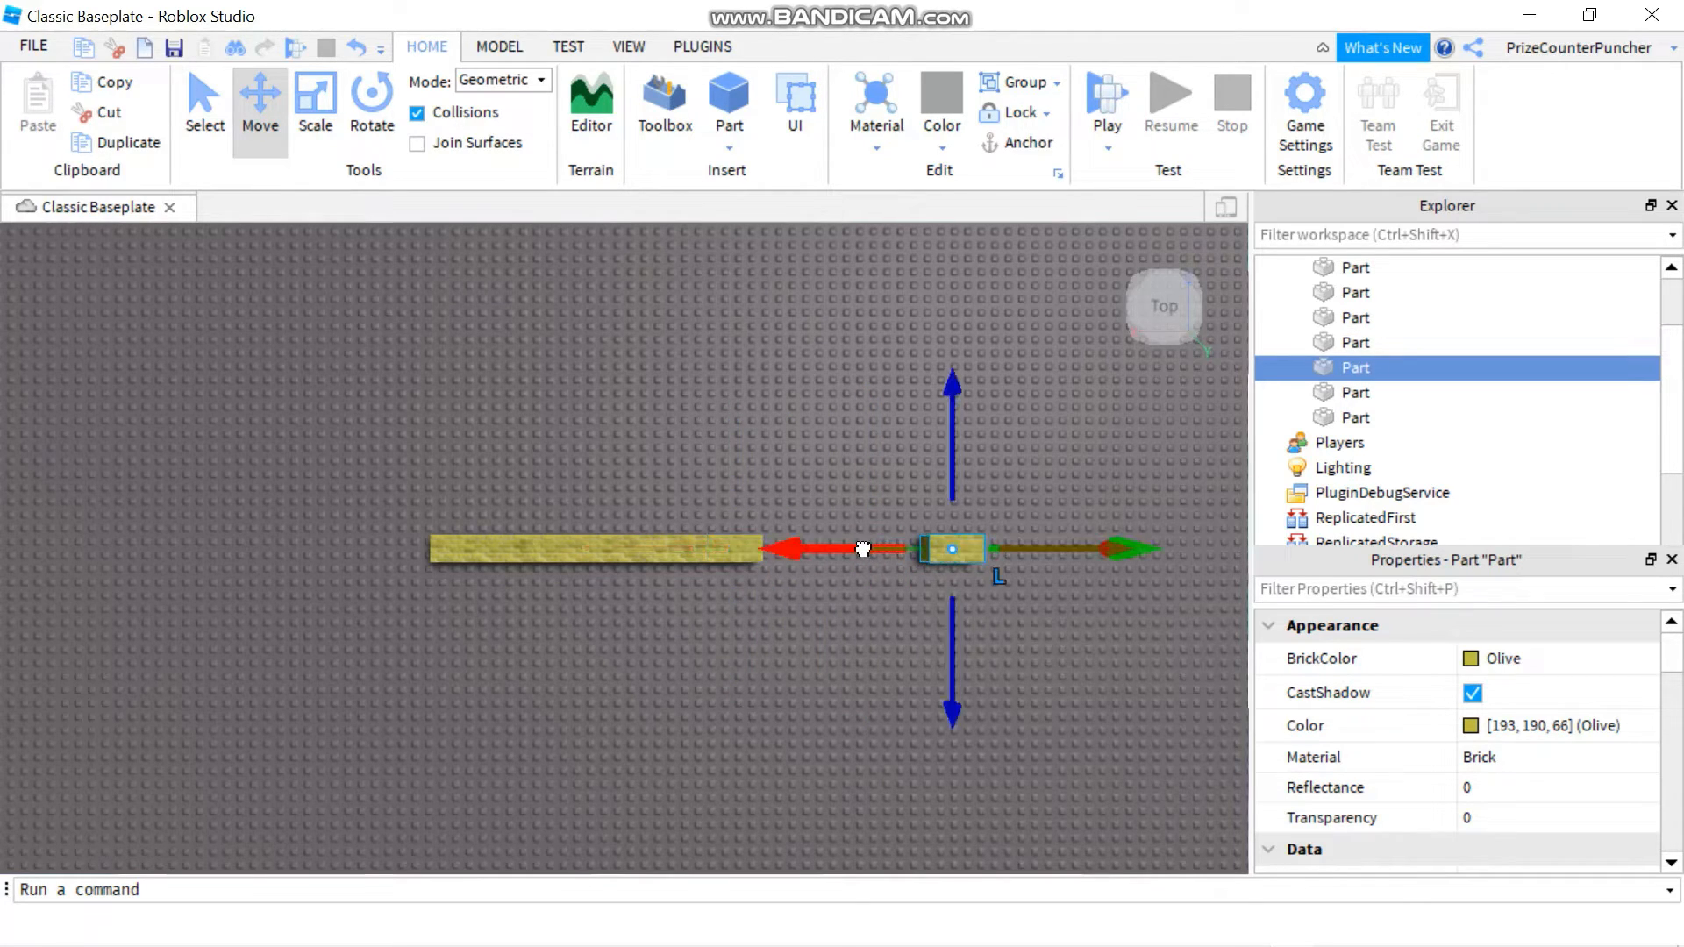
pyautogui.moveTo(872, 549); pyautogui.dragTo(702, 545)
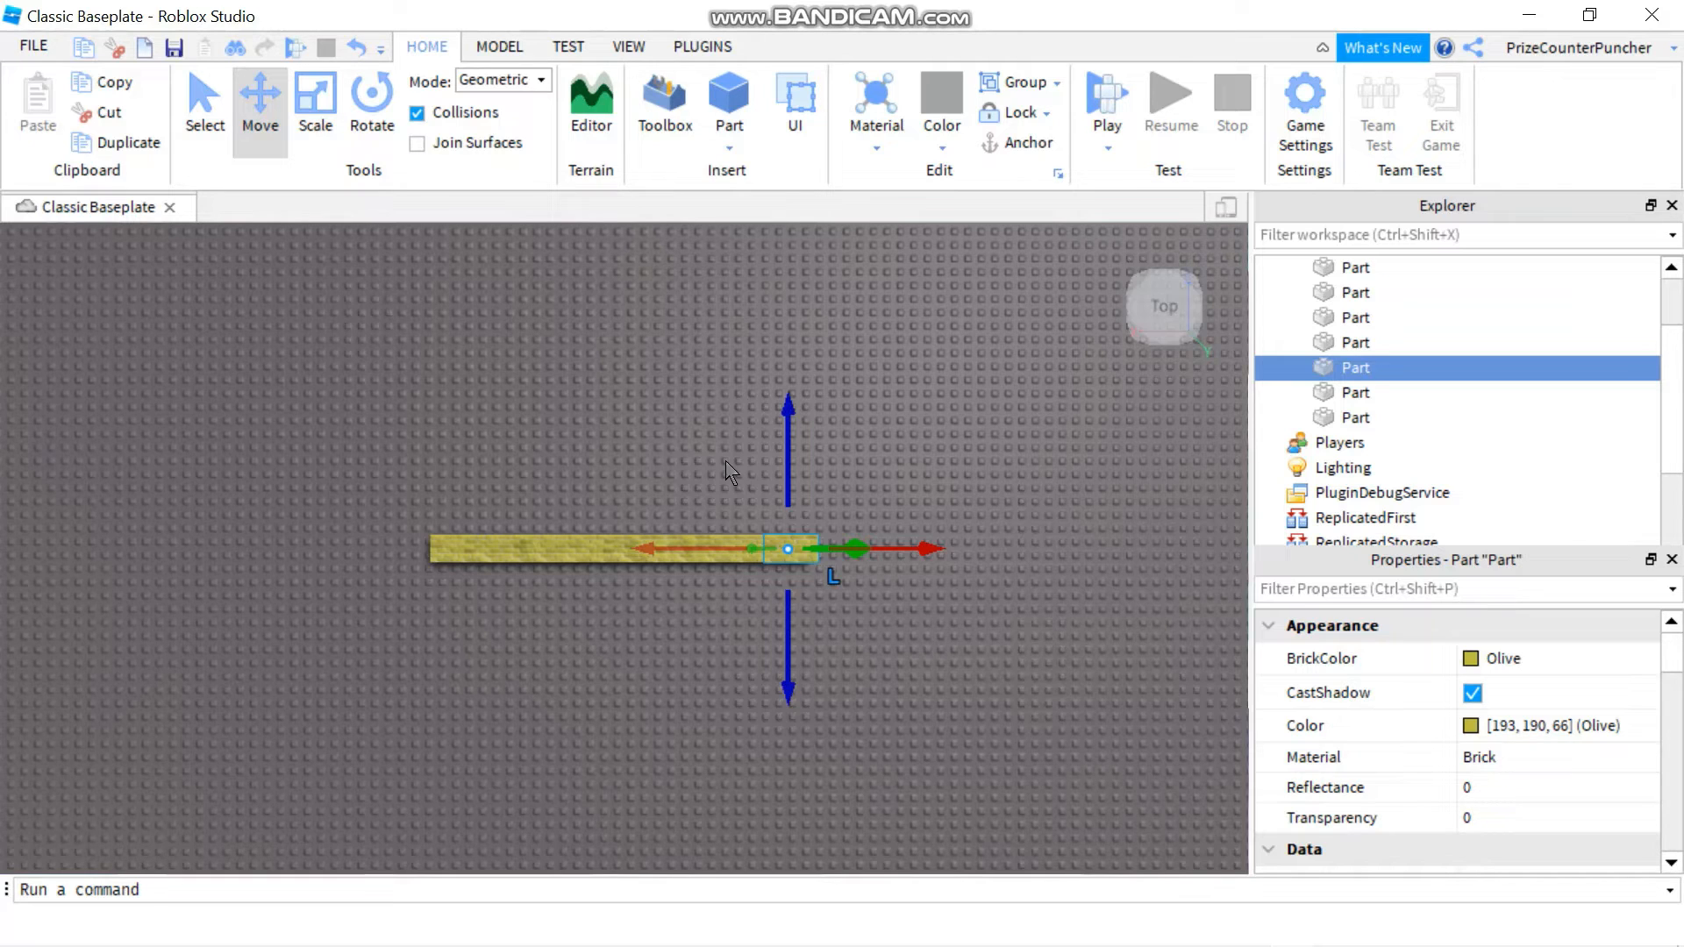
pyautogui.click(689, 489)
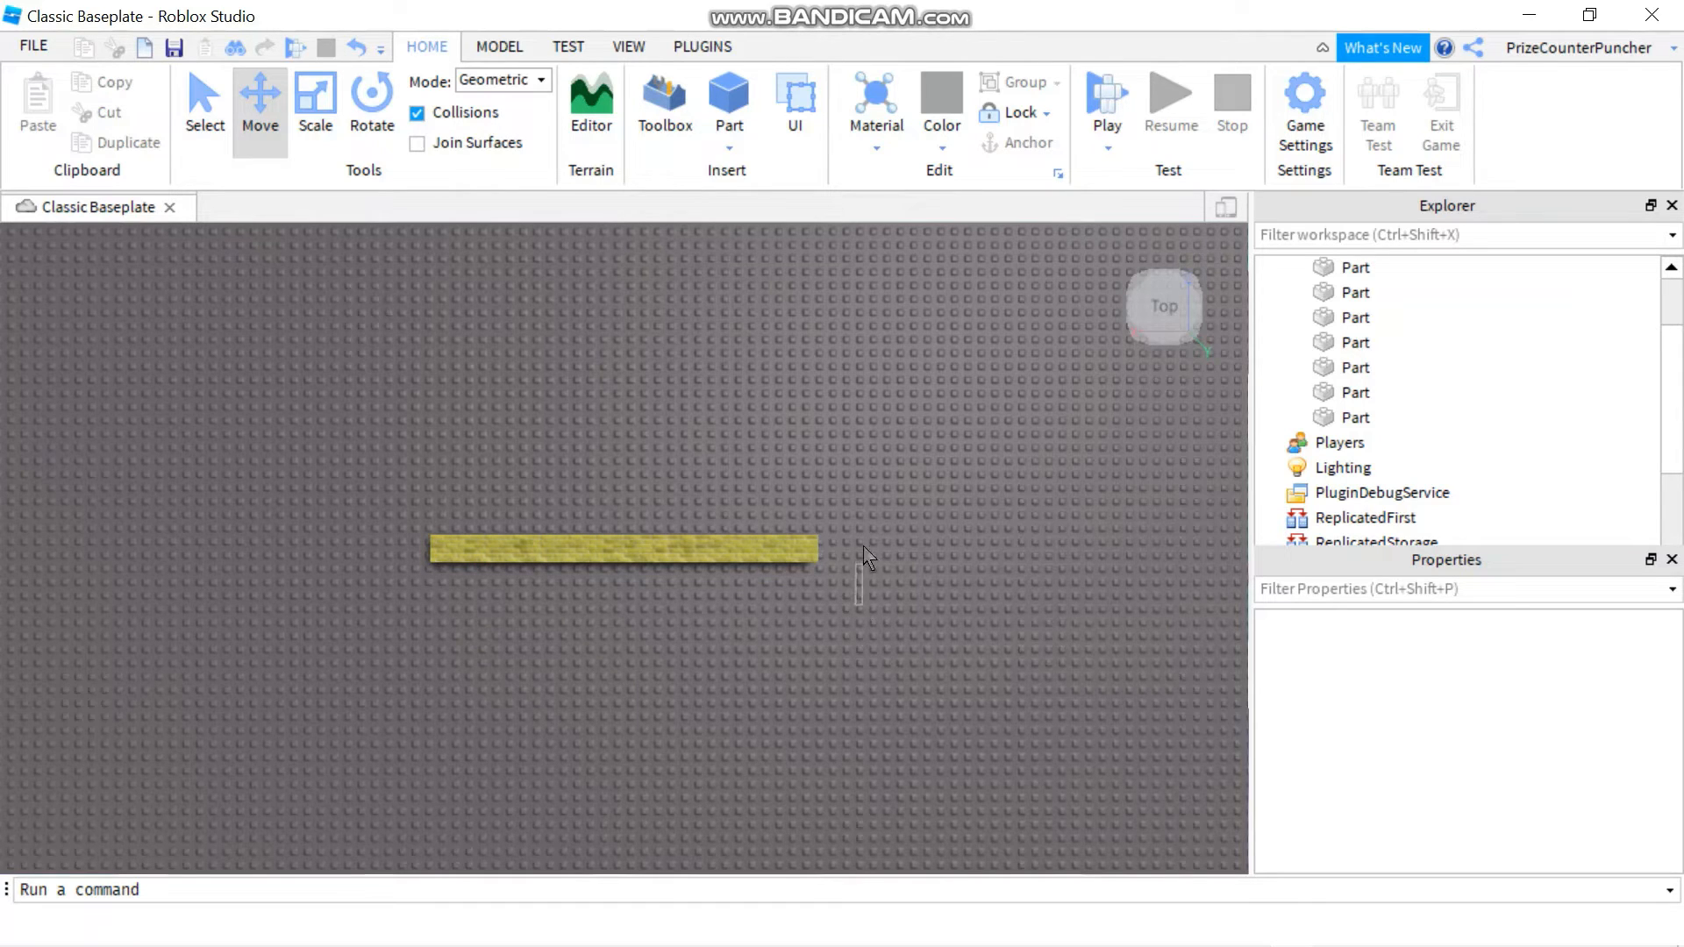
# Try duplicating the whole seven-brick row with Collisions on, and undo the duplication
pyautogui.moveTo(864, 547); pyautogui.dragTo(355, 478)
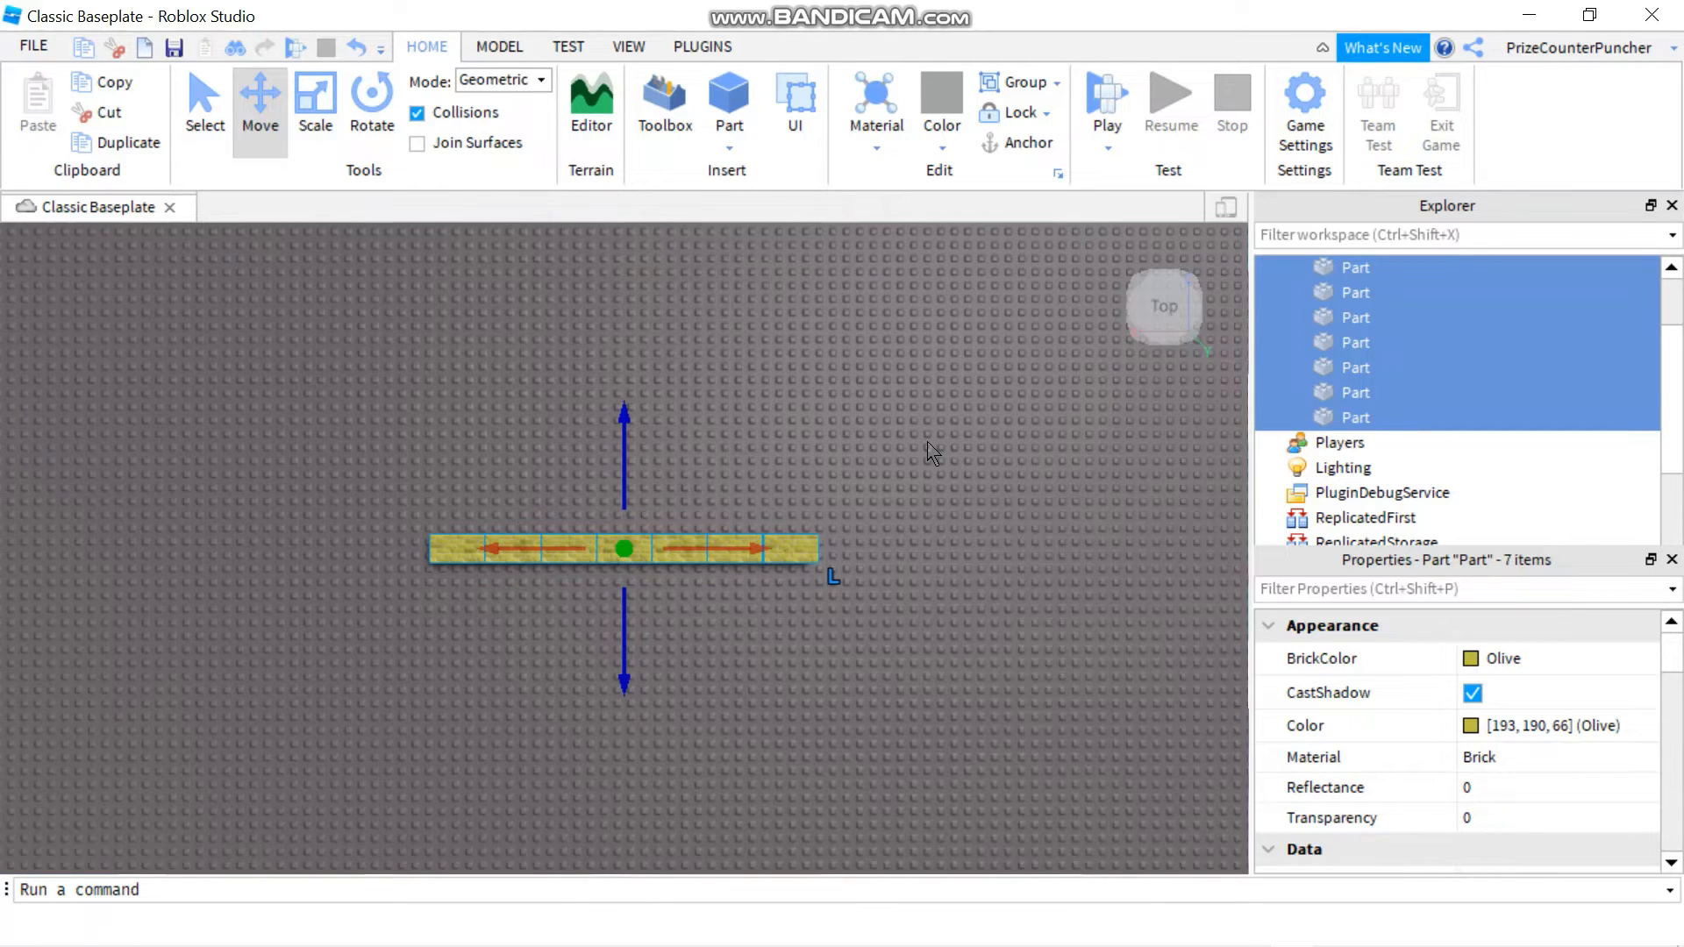
pyautogui.hotkey('ctrl', 'd')
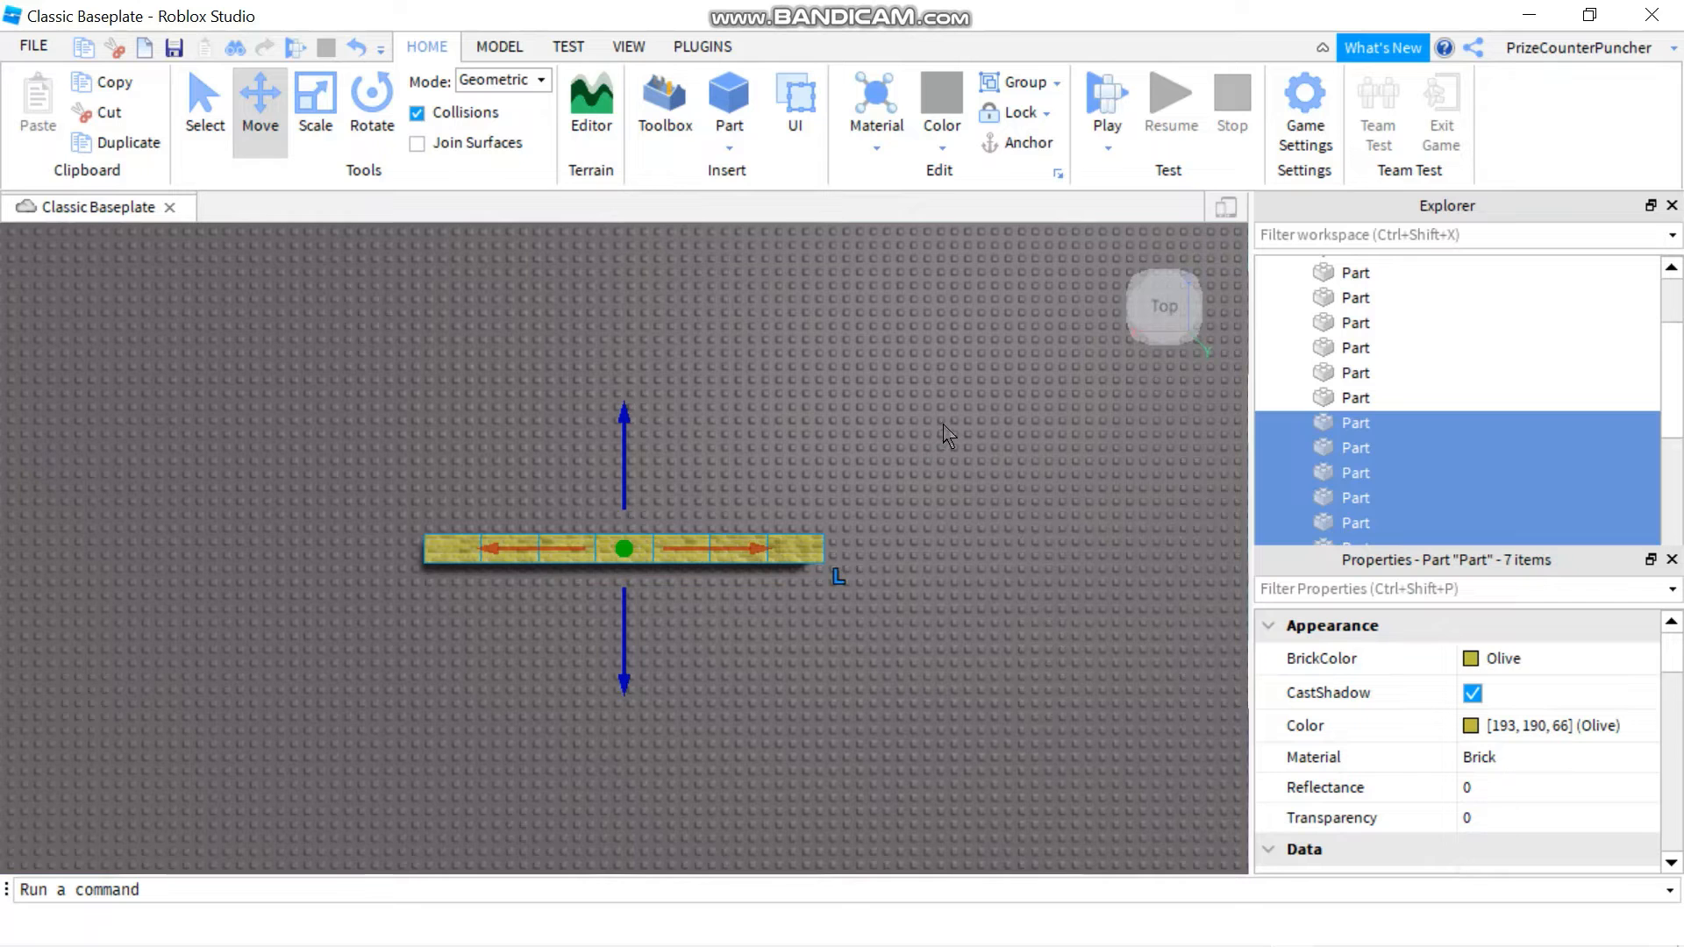
pyautogui.moveTo(1026, 633); pyautogui.dragTo(1022, 628, button='right')
pyautogui.press('w')
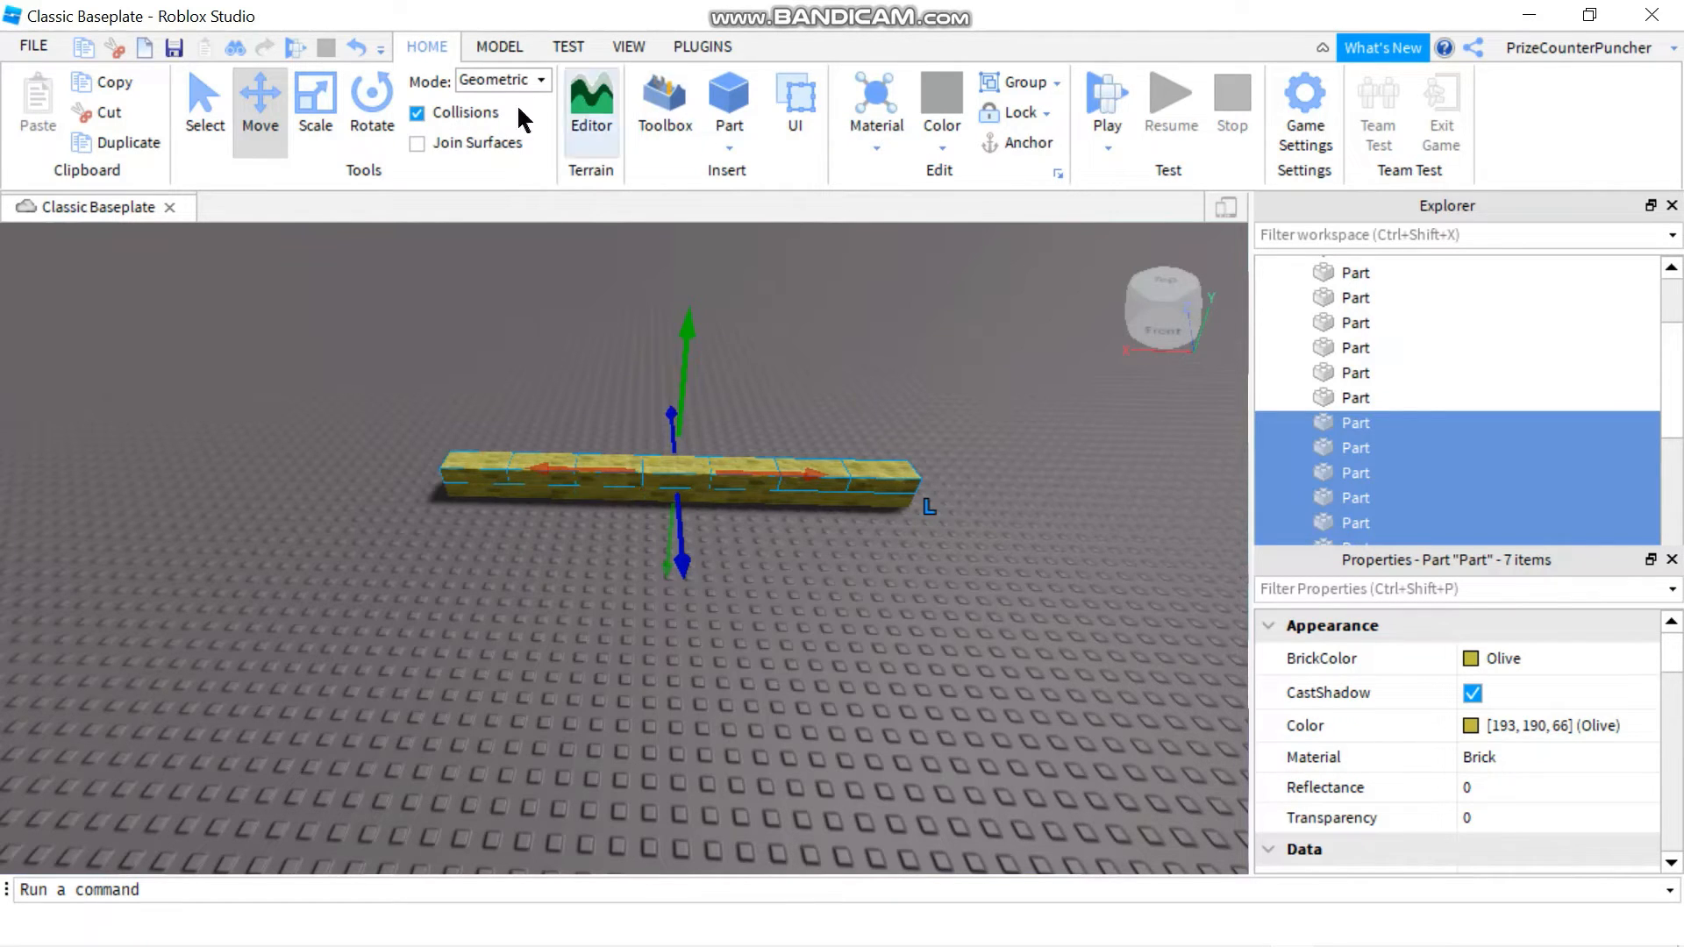
pyautogui.click(355, 49)
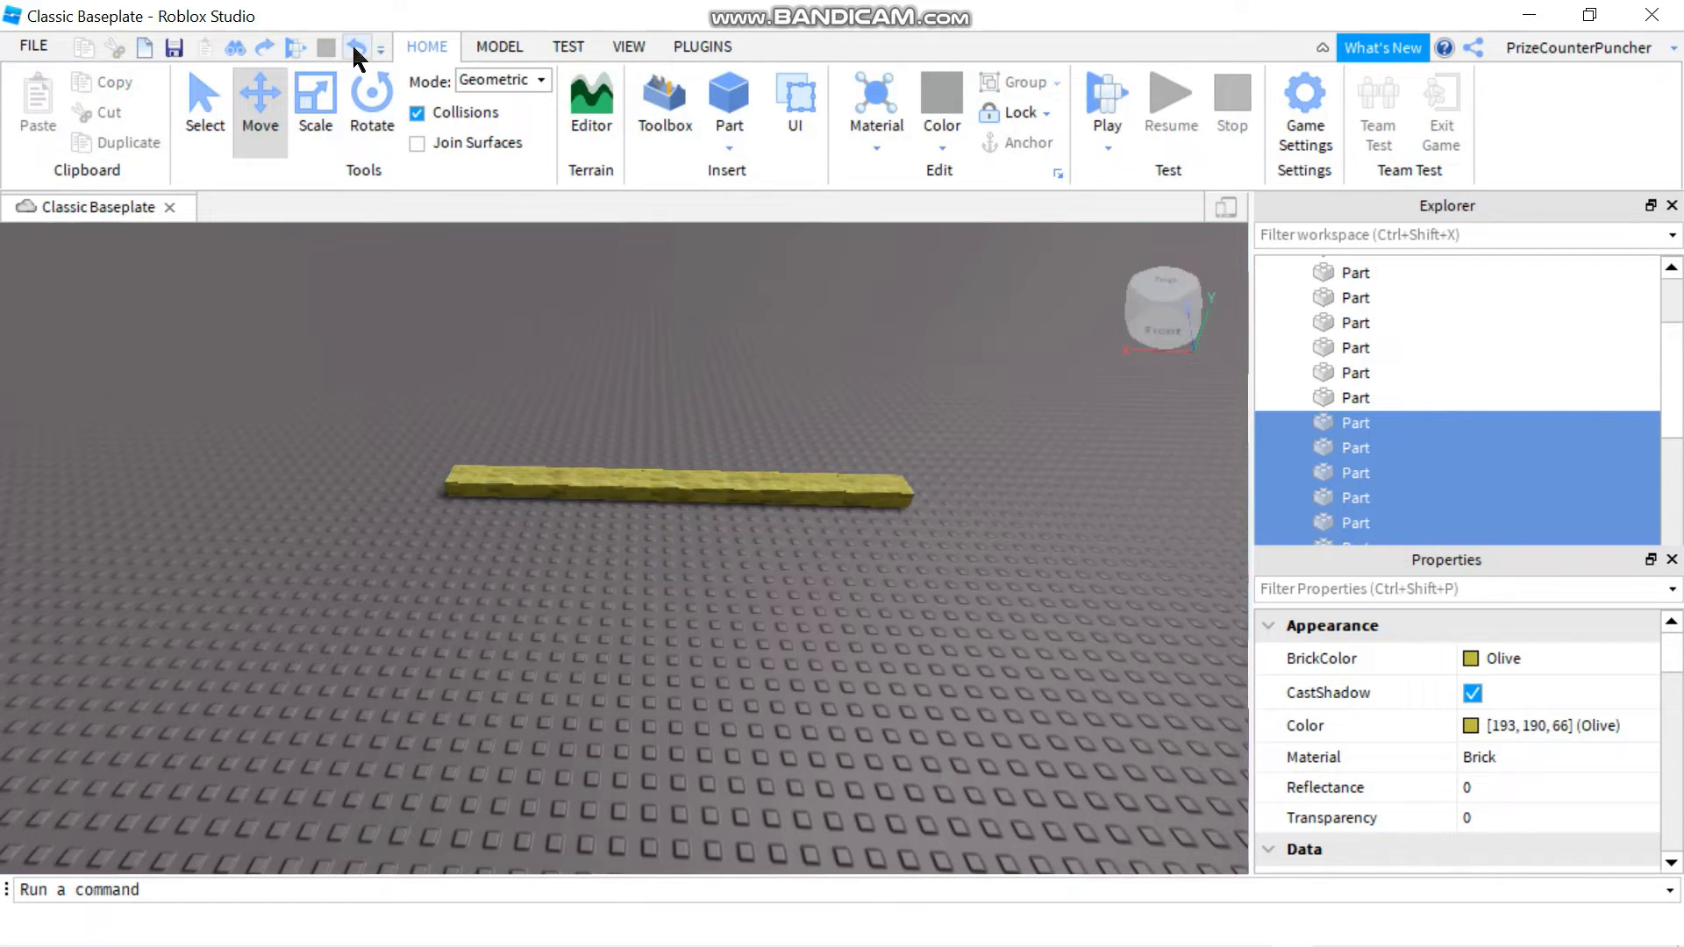
# Turn off Collisions, duplicate the seven-brick row and move the copy 3 studs forward along the blue axis
pyautogui.click(418, 112)
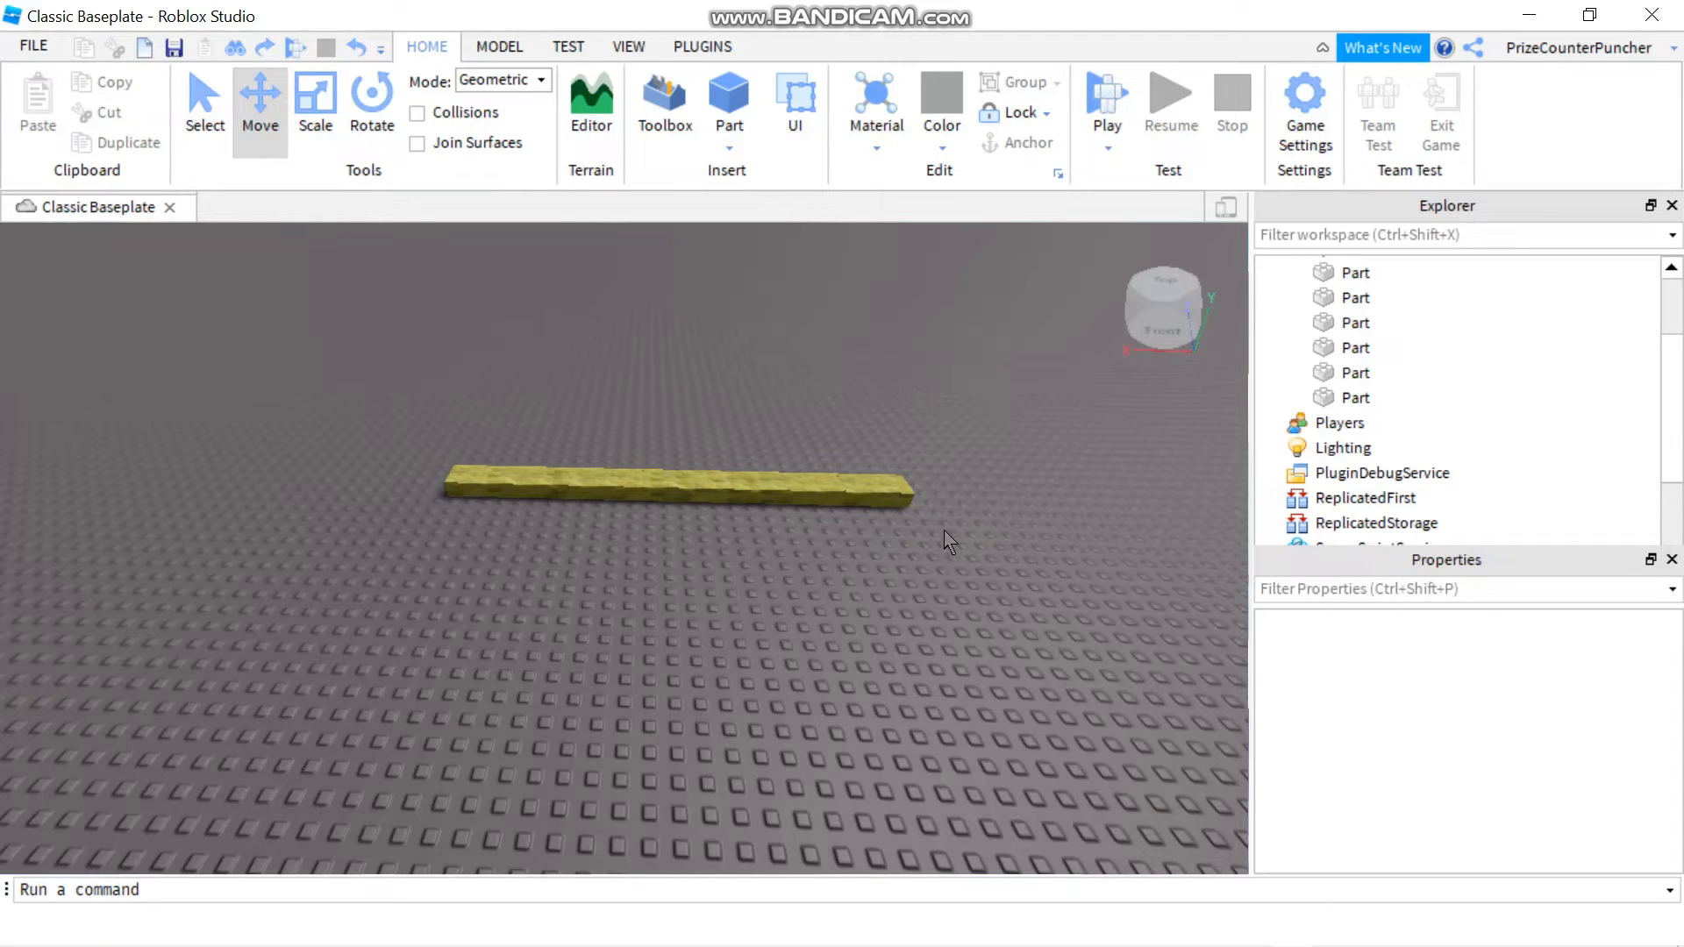
pyautogui.moveTo(940, 551); pyautogui.dragTo(385, 392)
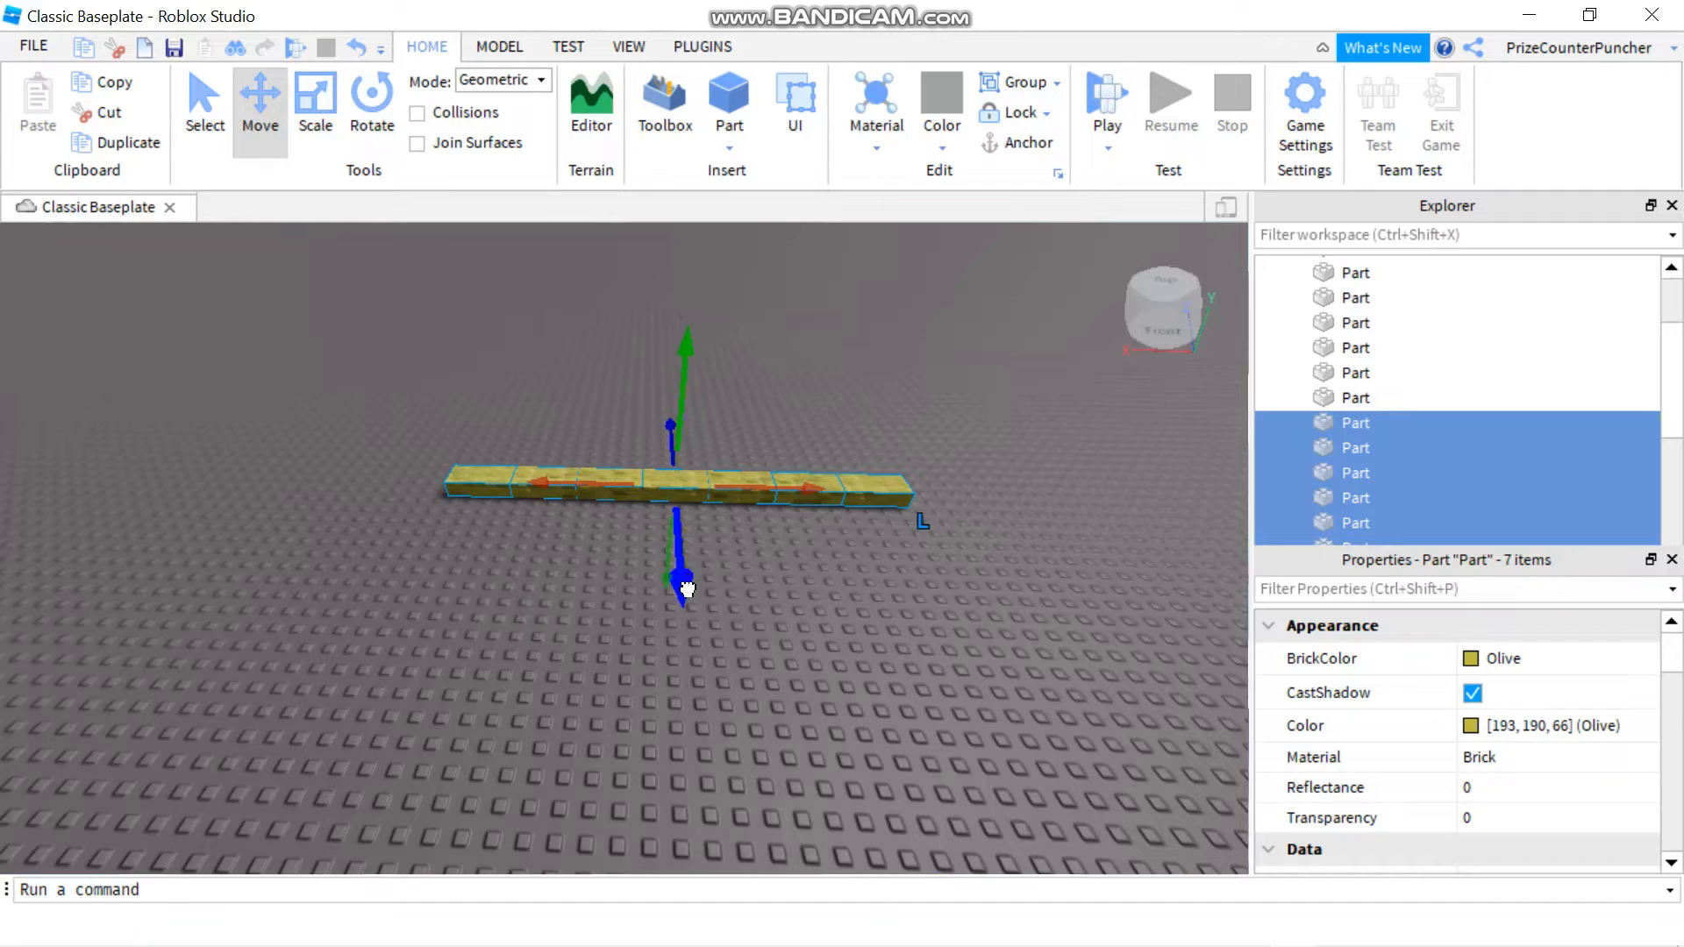
pyautogui.hotkey('ctrl', 'd')
pyautogui.moveTo(685, 583); pyautogui.dragTo(682, 611)
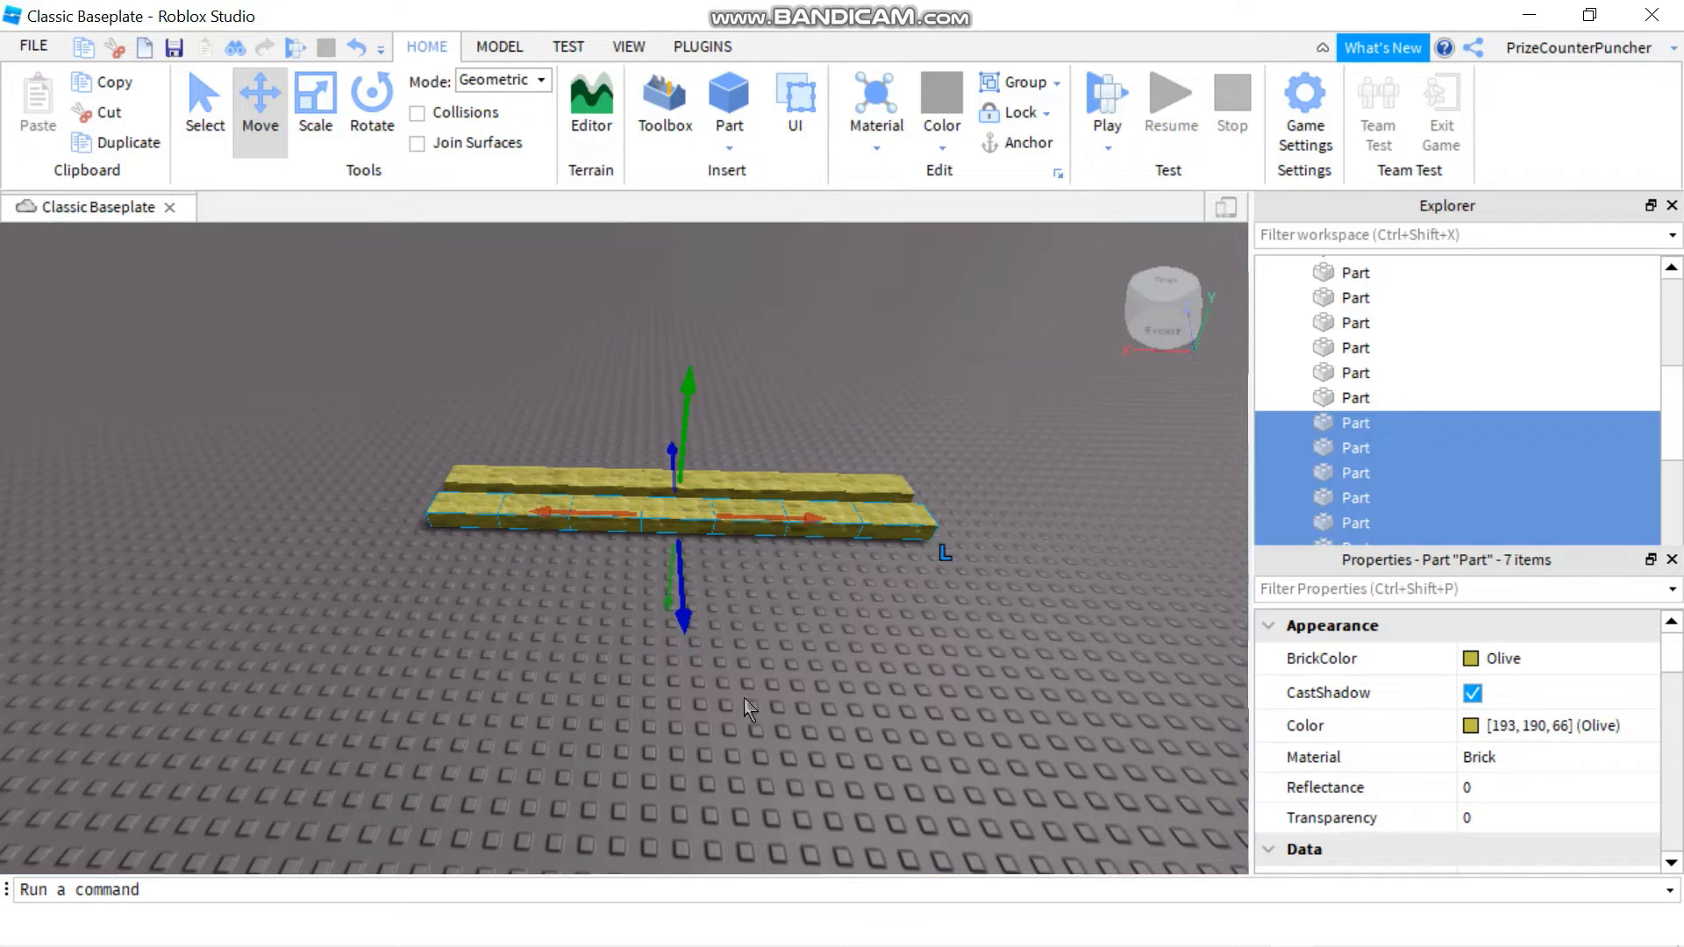
# Add four more duplicated rows toward the front along the blue axis, keeping the same 3-stud spacing
pyautogui.moveTo(688, 629); pyautogui.dragTo(689, 673)
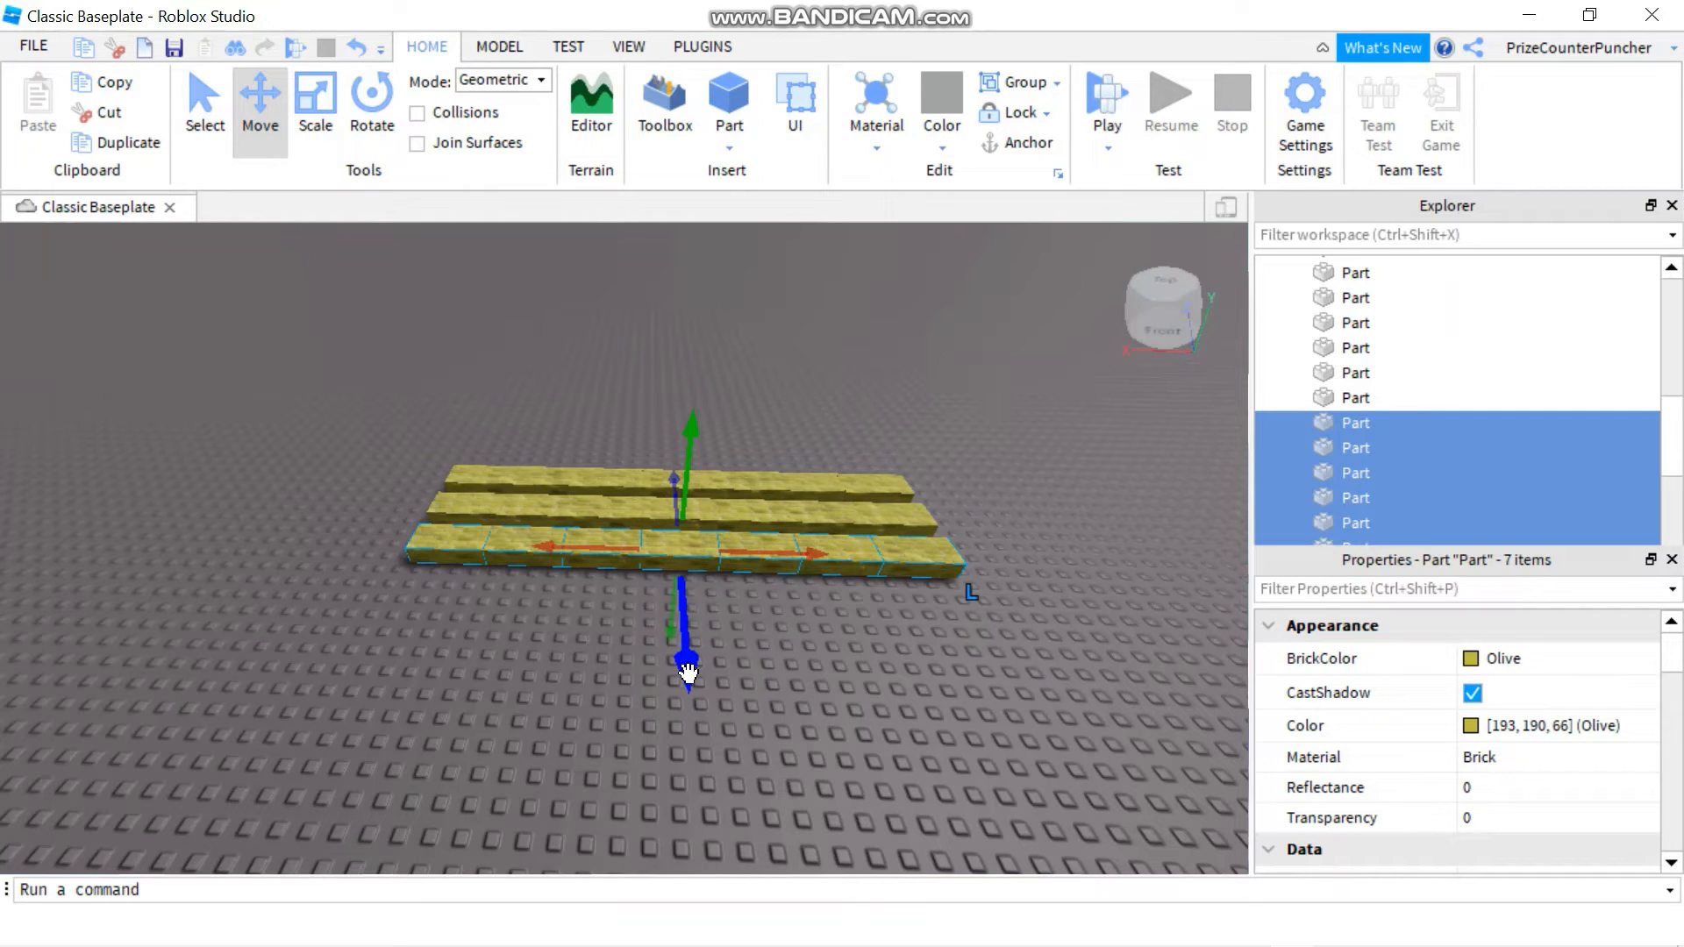
pyautogui.moveTo(688, 674); pyautogui.dragTo(681, 725)
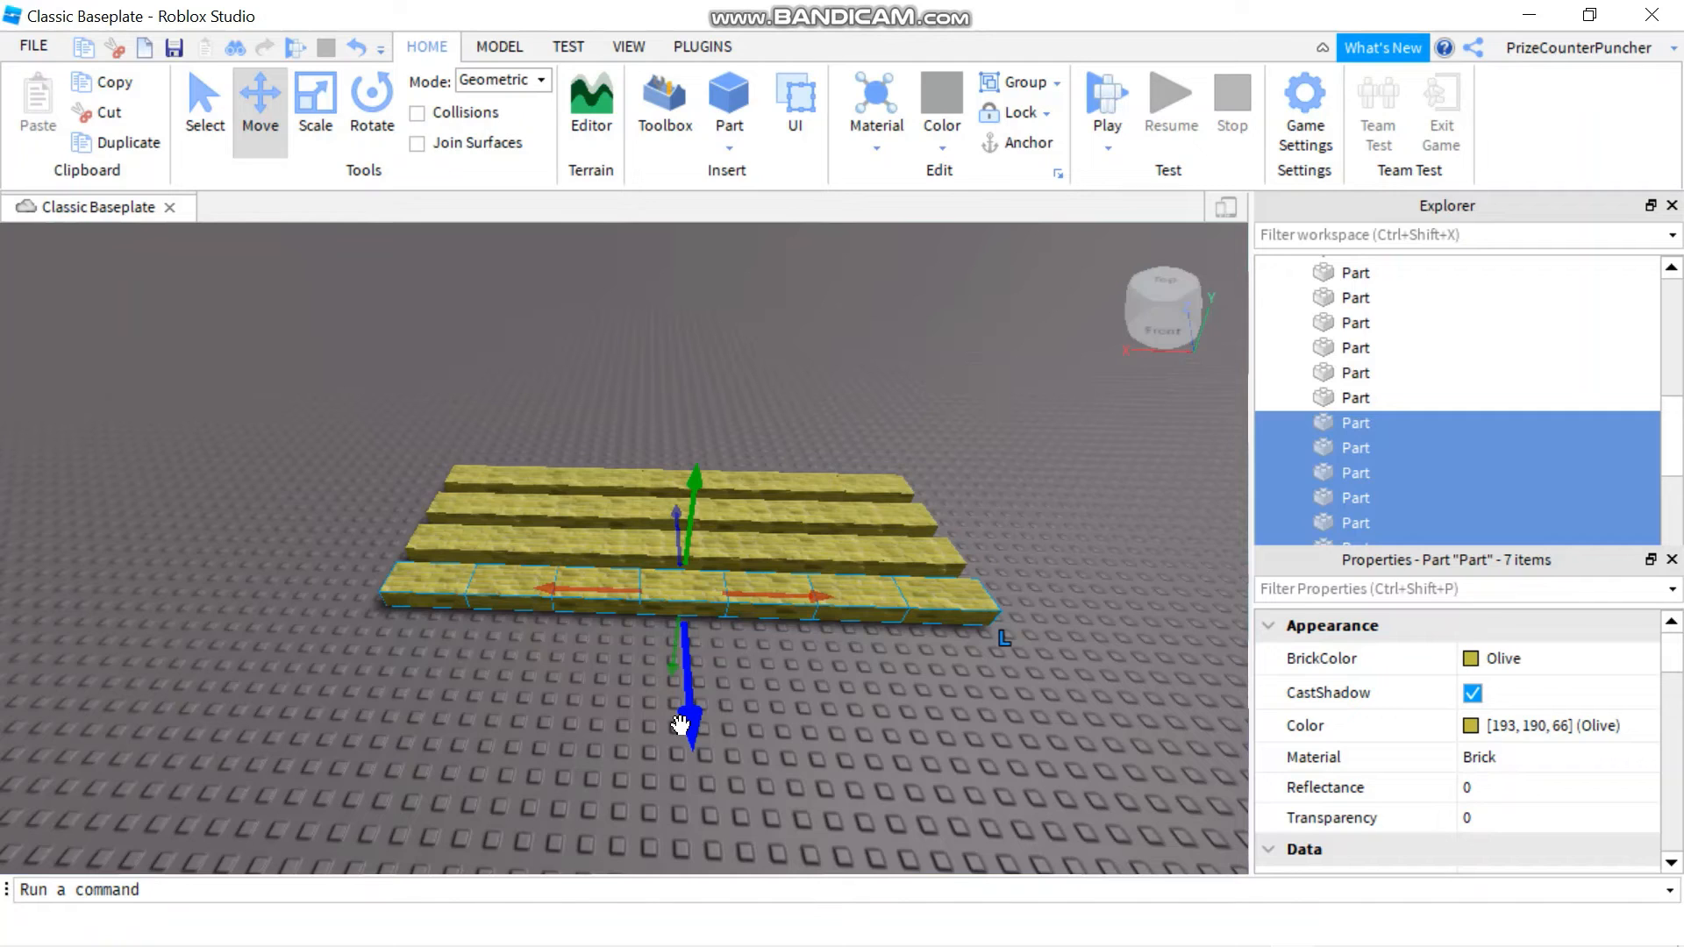
pyautogui.moveTo(680, 725); pyautogui.dragTo(685, 756)
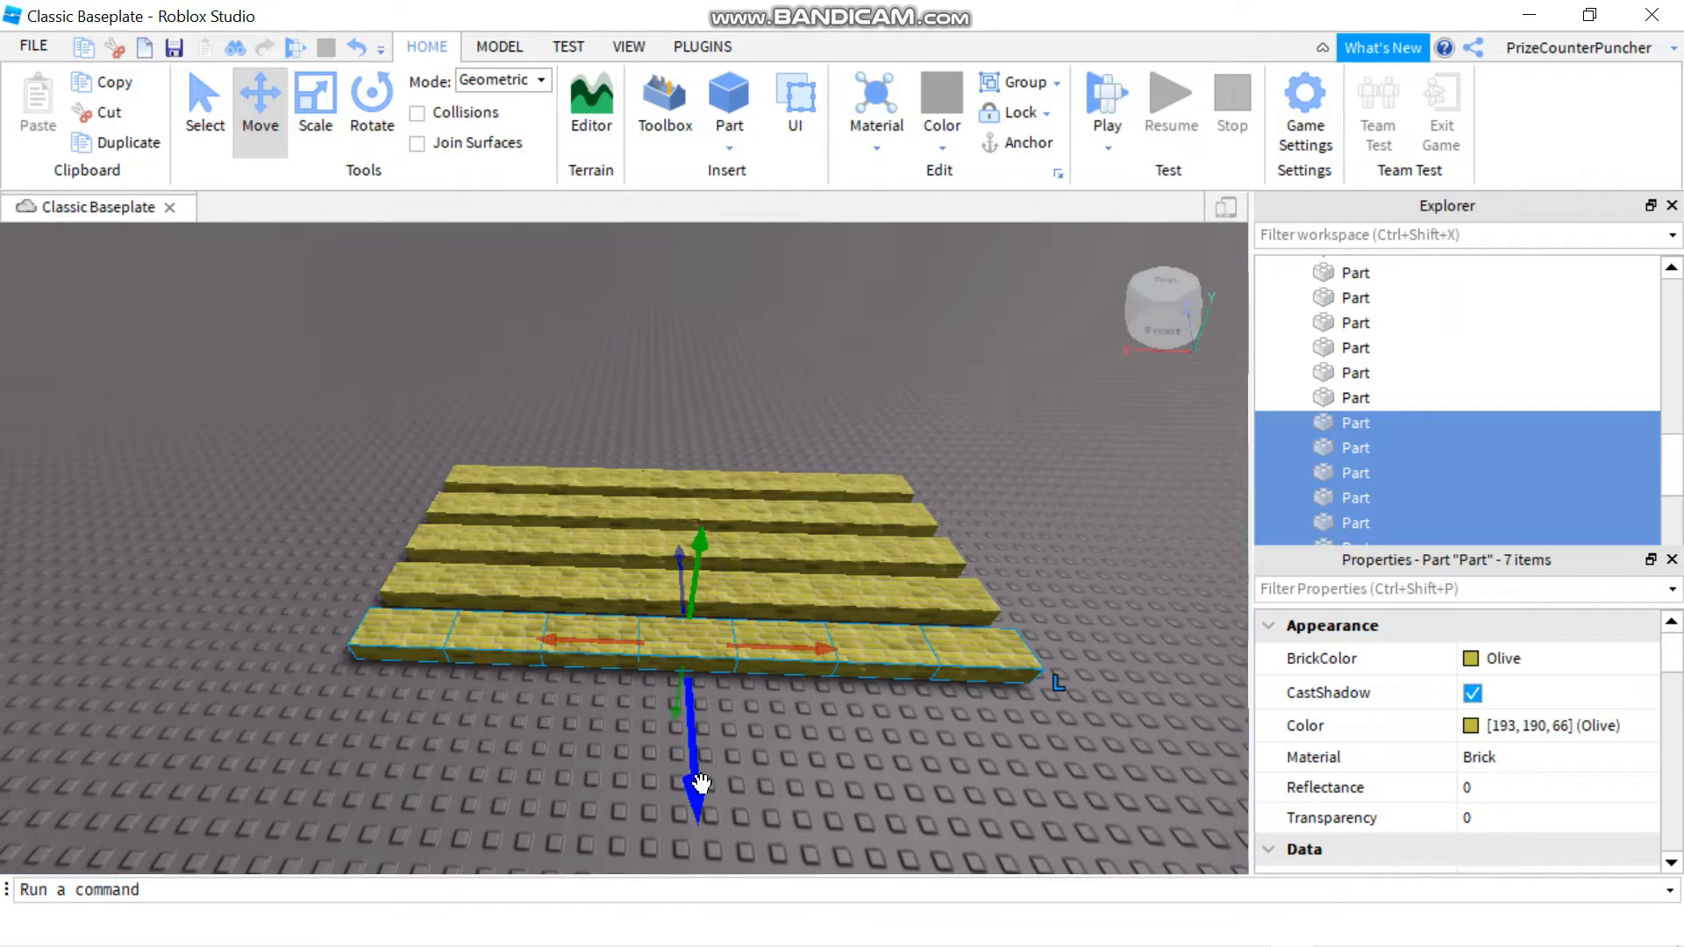
pyautogui.moveTo(695, 786); pyautogui.dragTo(713, 818)
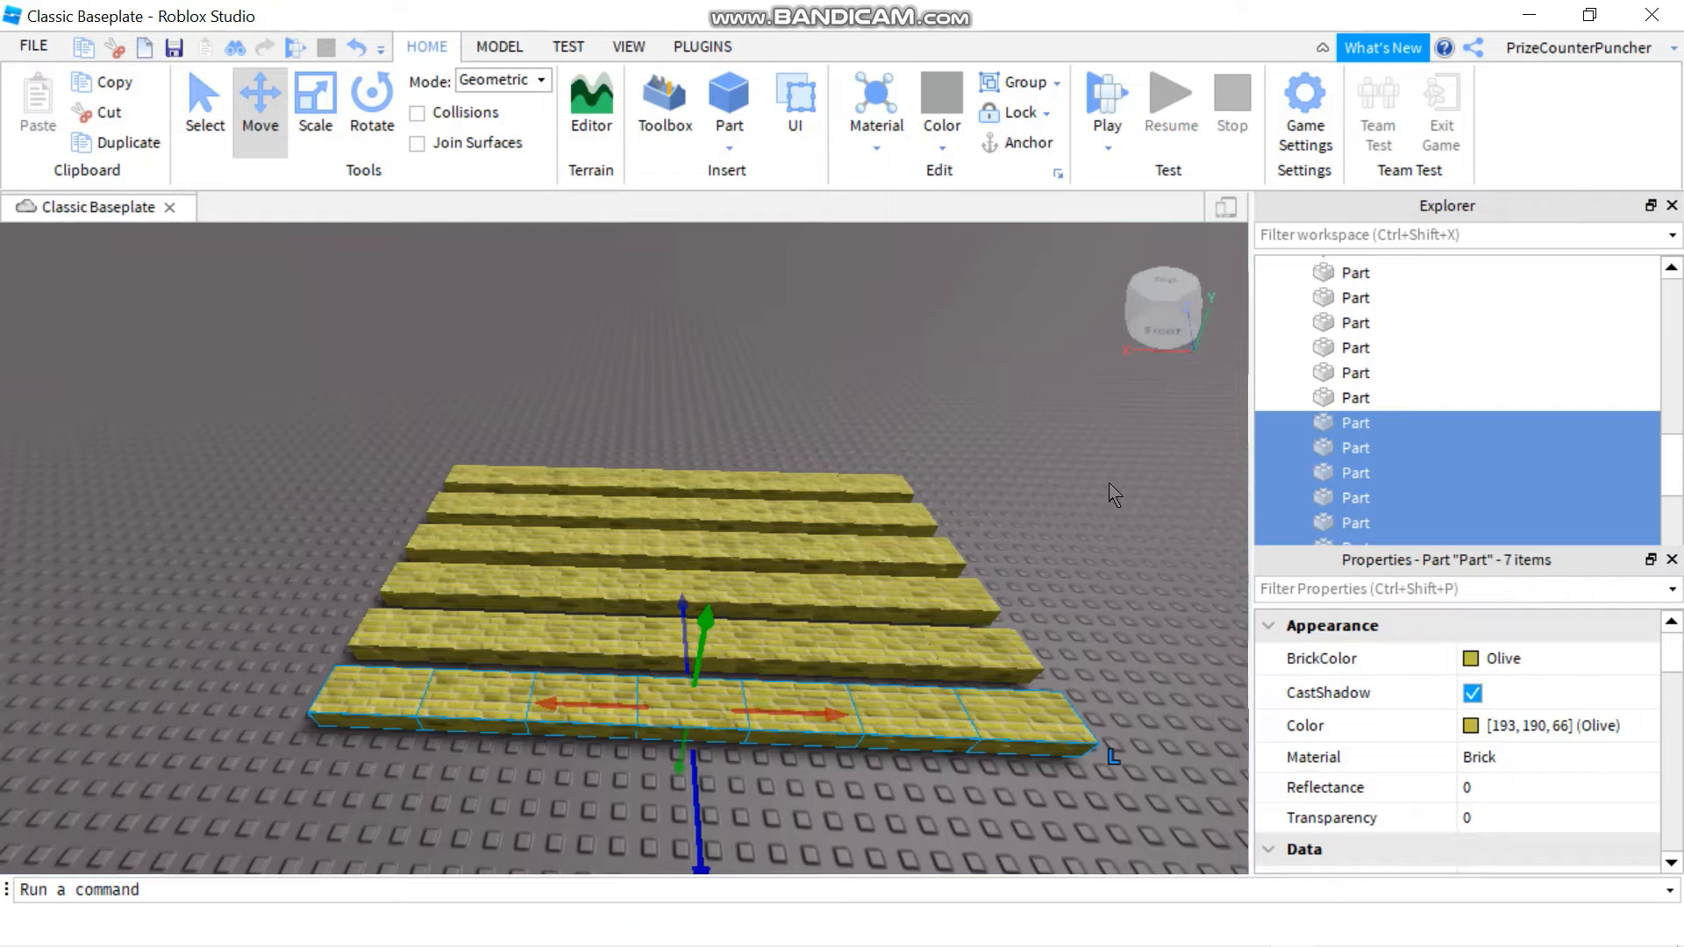
# Turn on Collisions, select the five front rows and move them back along the blue axis until they touch the rearmost row
pyautogui.moveTo(1104, 474); pyautogui.dragTo(1104, 491, button='right')
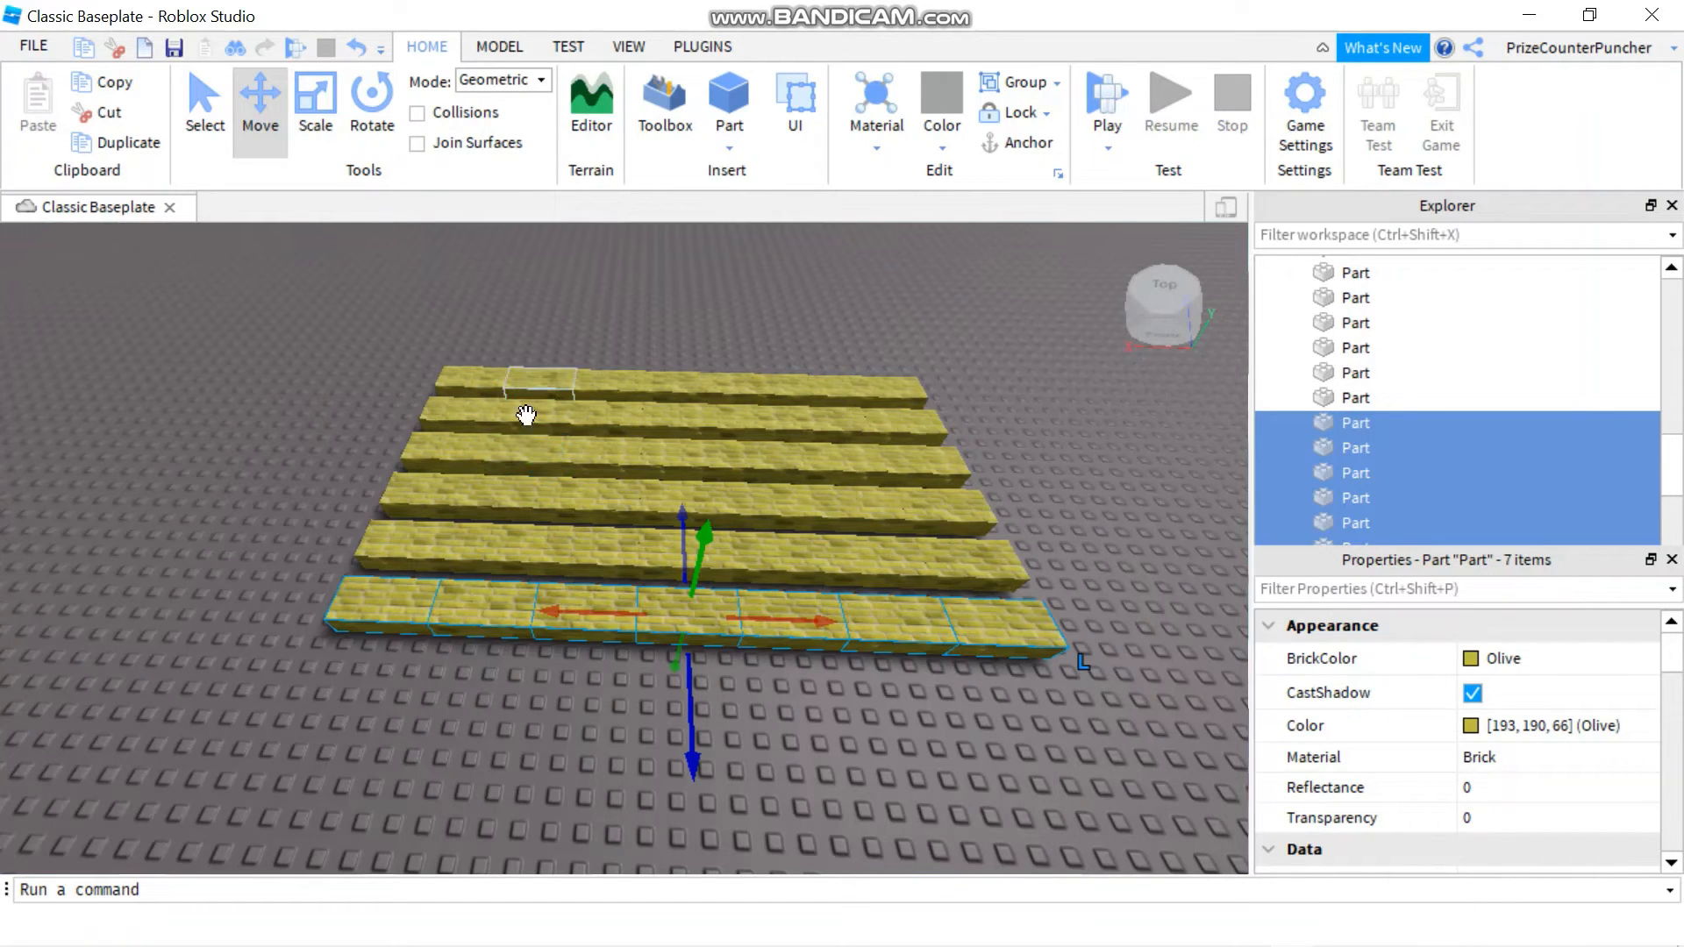
pyautogui.click(417, 113)
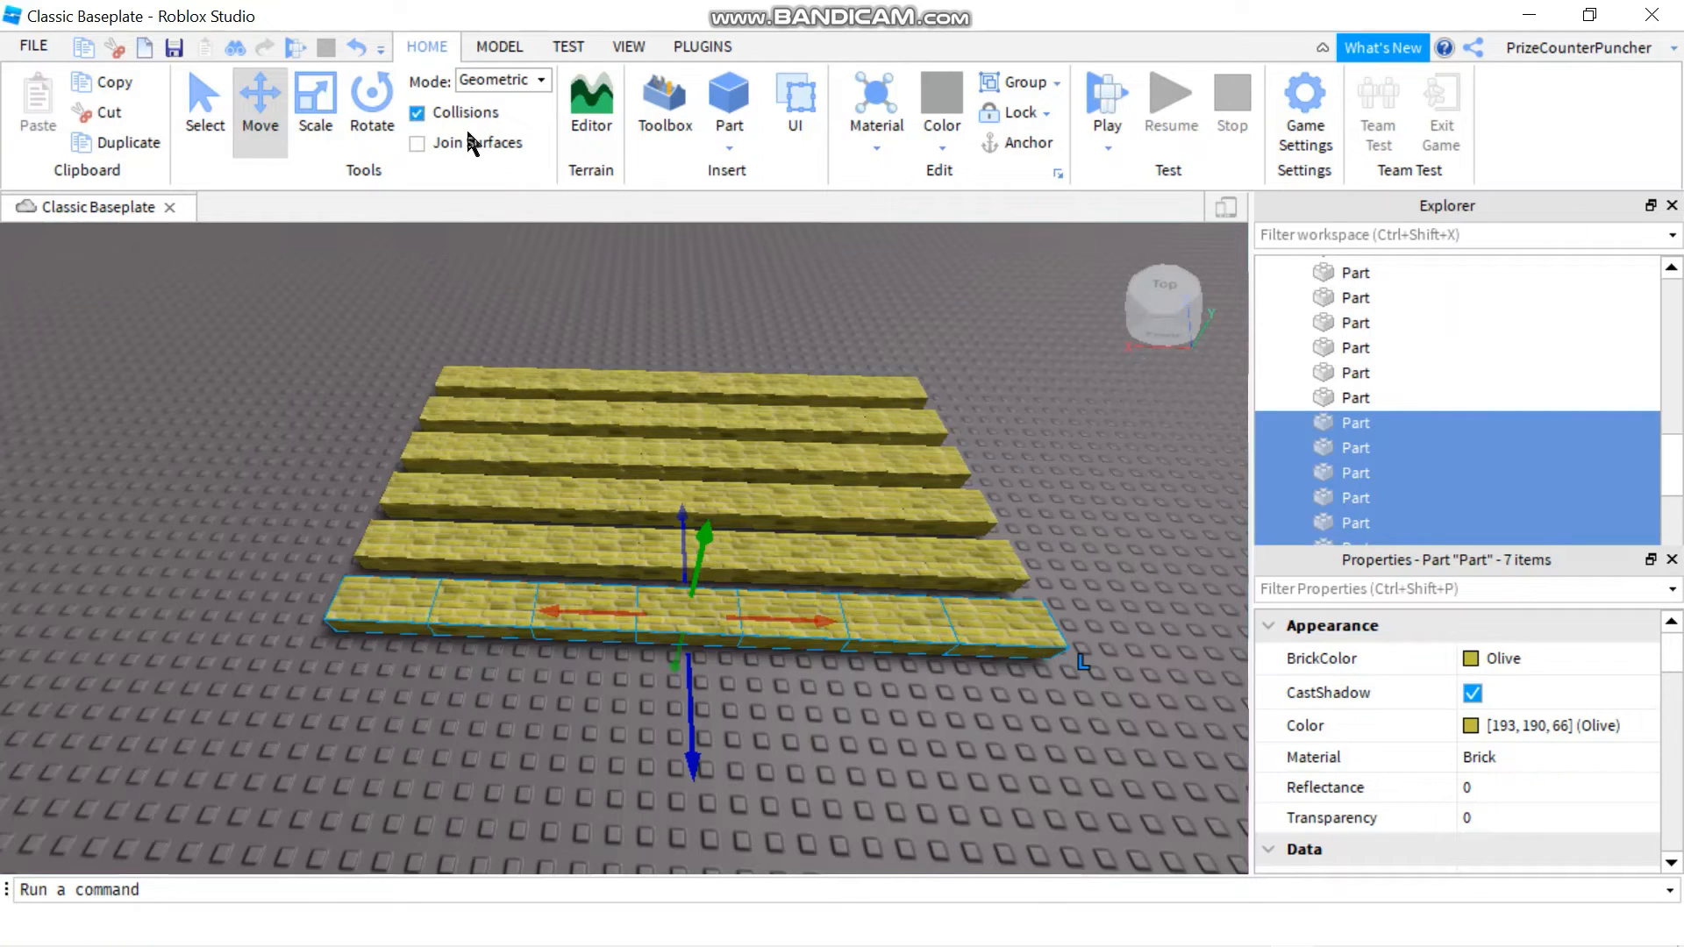
pyautogui.click(976, 432)
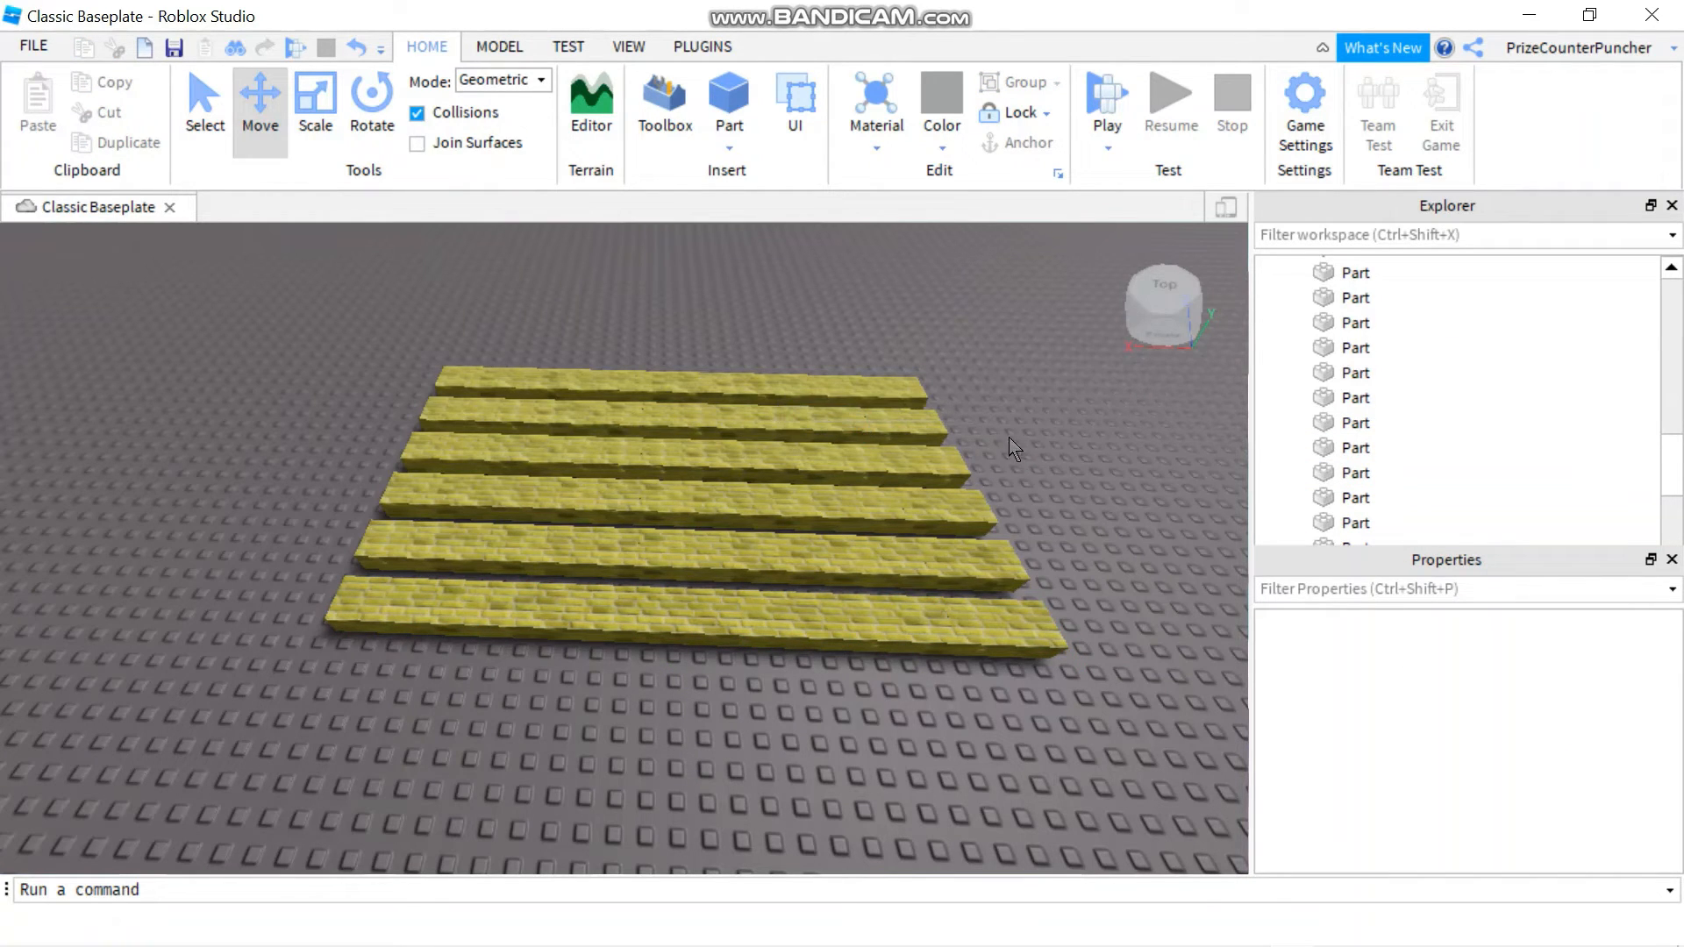
pyautogui.moveTo(981, 438); pyautogui.dragTo(561, 419)
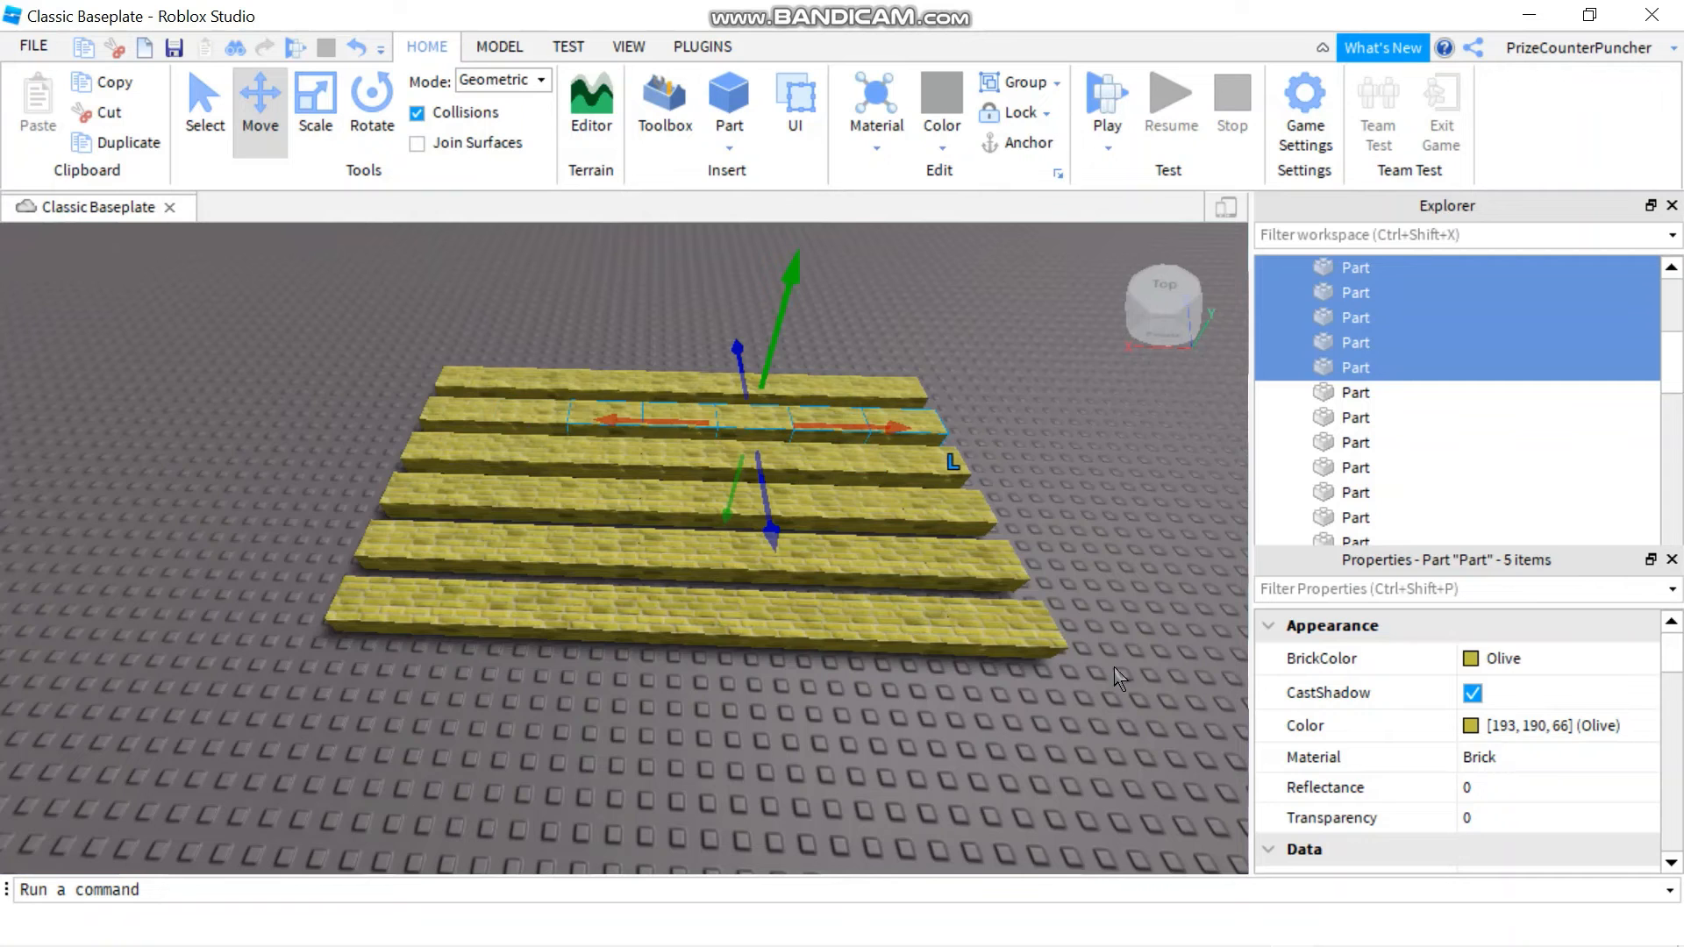
pyautogui.moveTo(1085, 677); pyautogui.dragTo(313, 407)
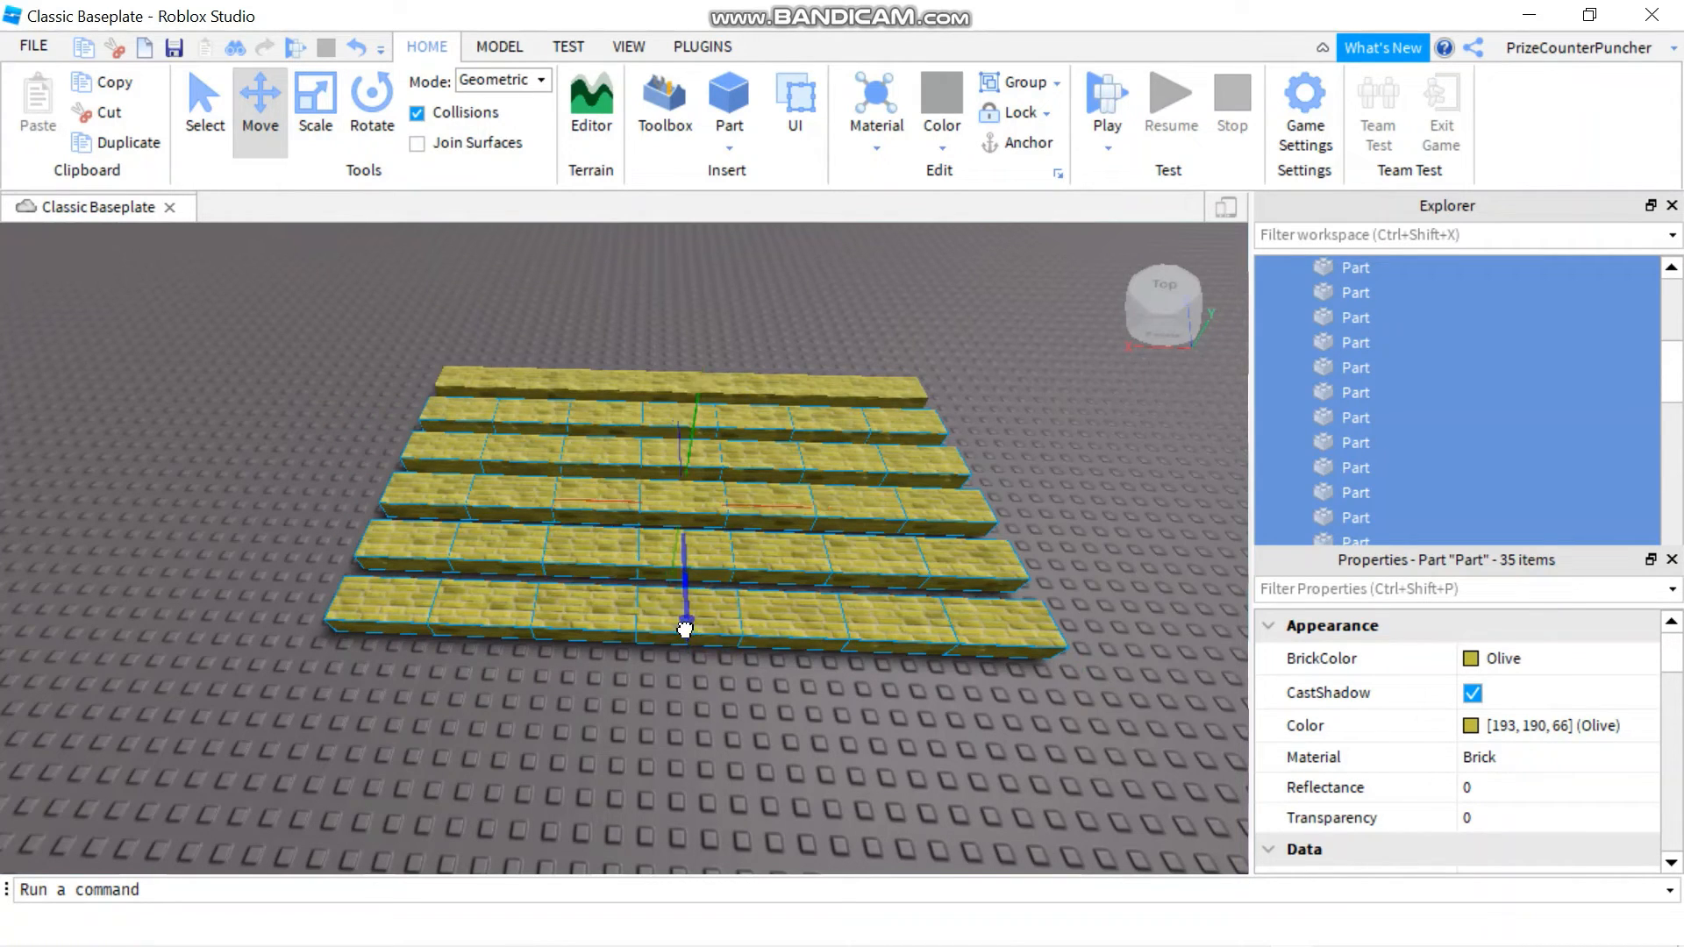
pyautogui.moveTo(685, 628); pyautogui.dragTo(684, 594)
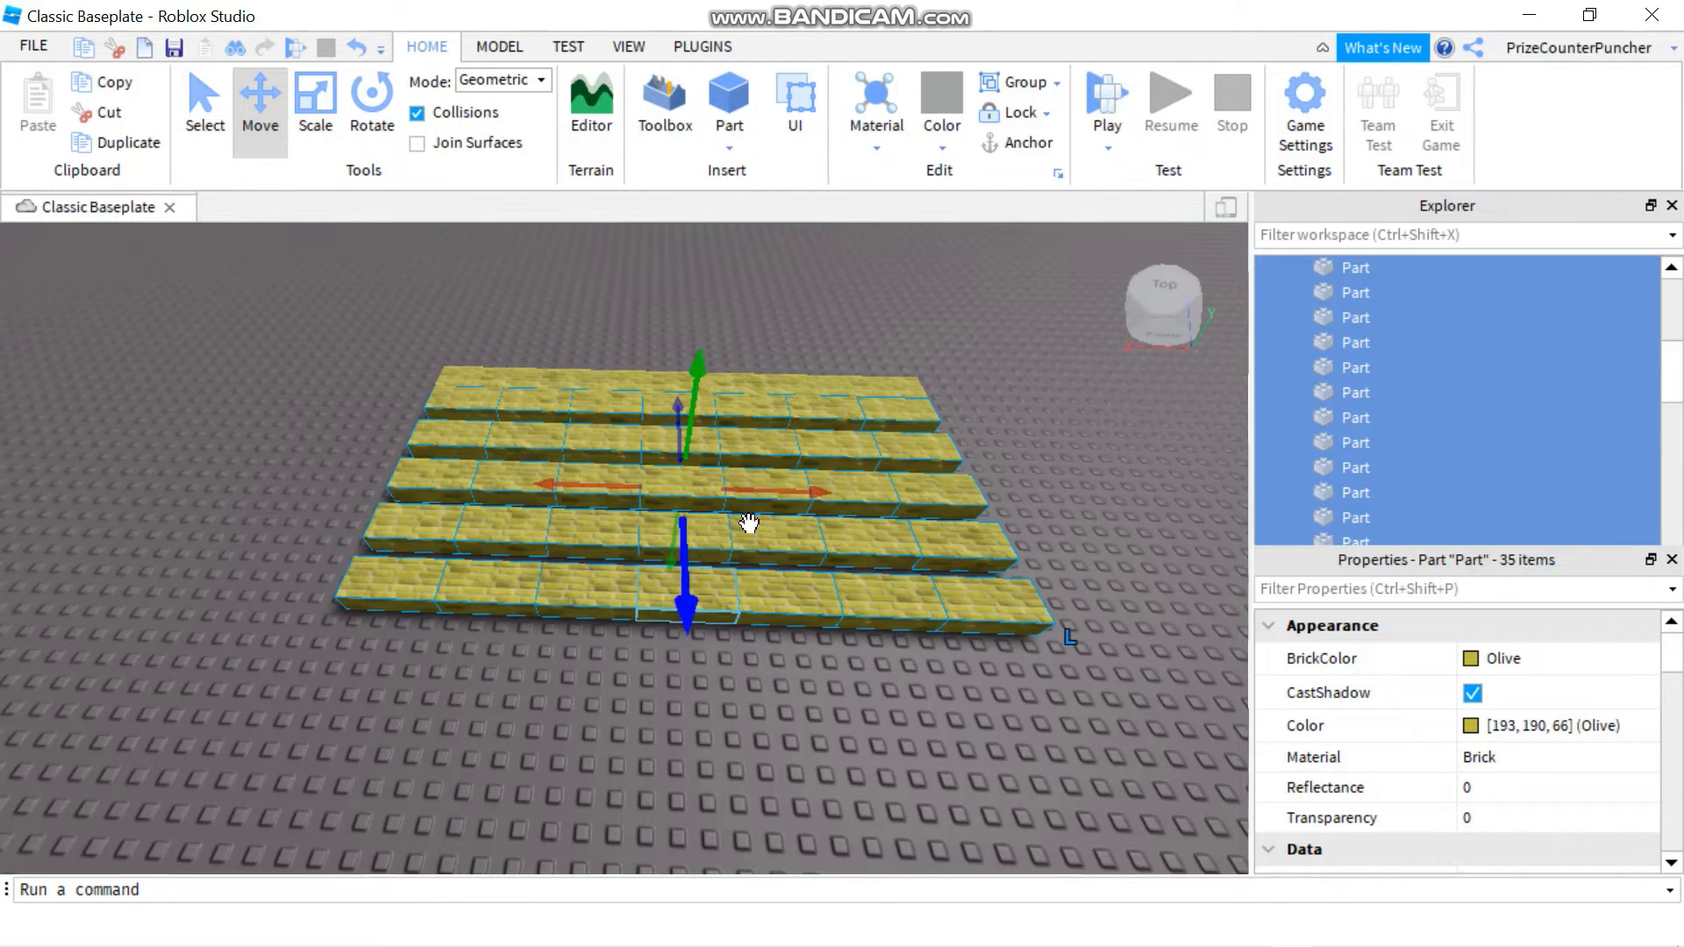
pyautogui.click(1058, 719)
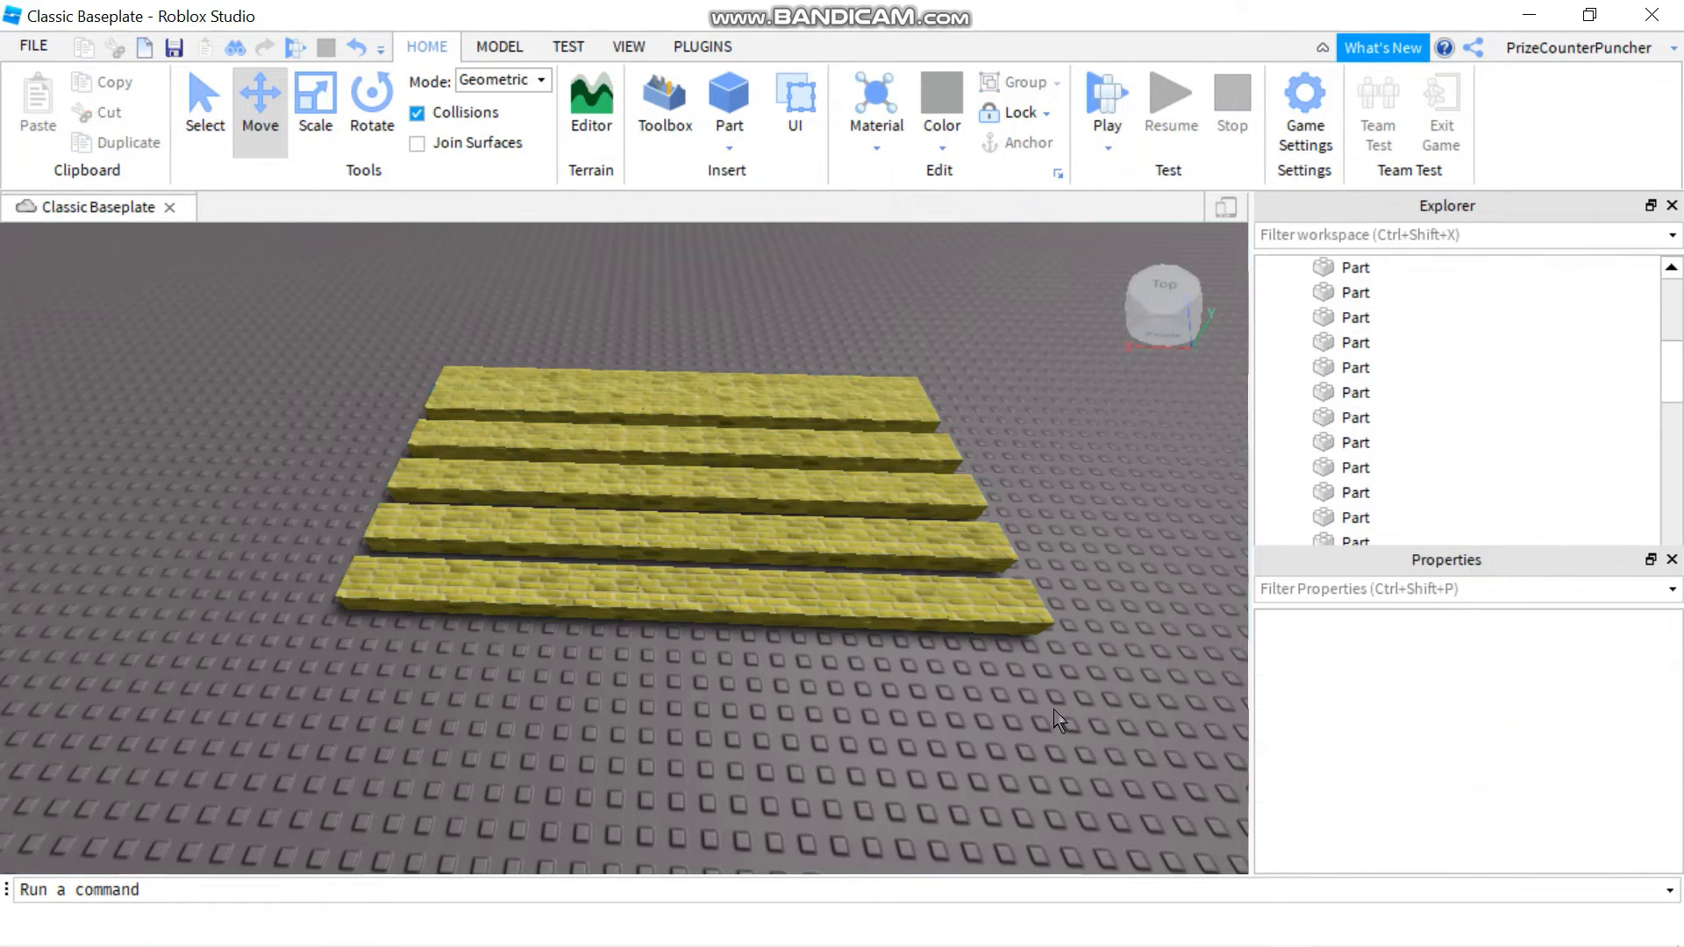
# Try to select the front rows by area and move them back along the blue axis with Collisions on
pyautogui.moveTo(1059, 676); pyautogui.dragTo(309, 412)
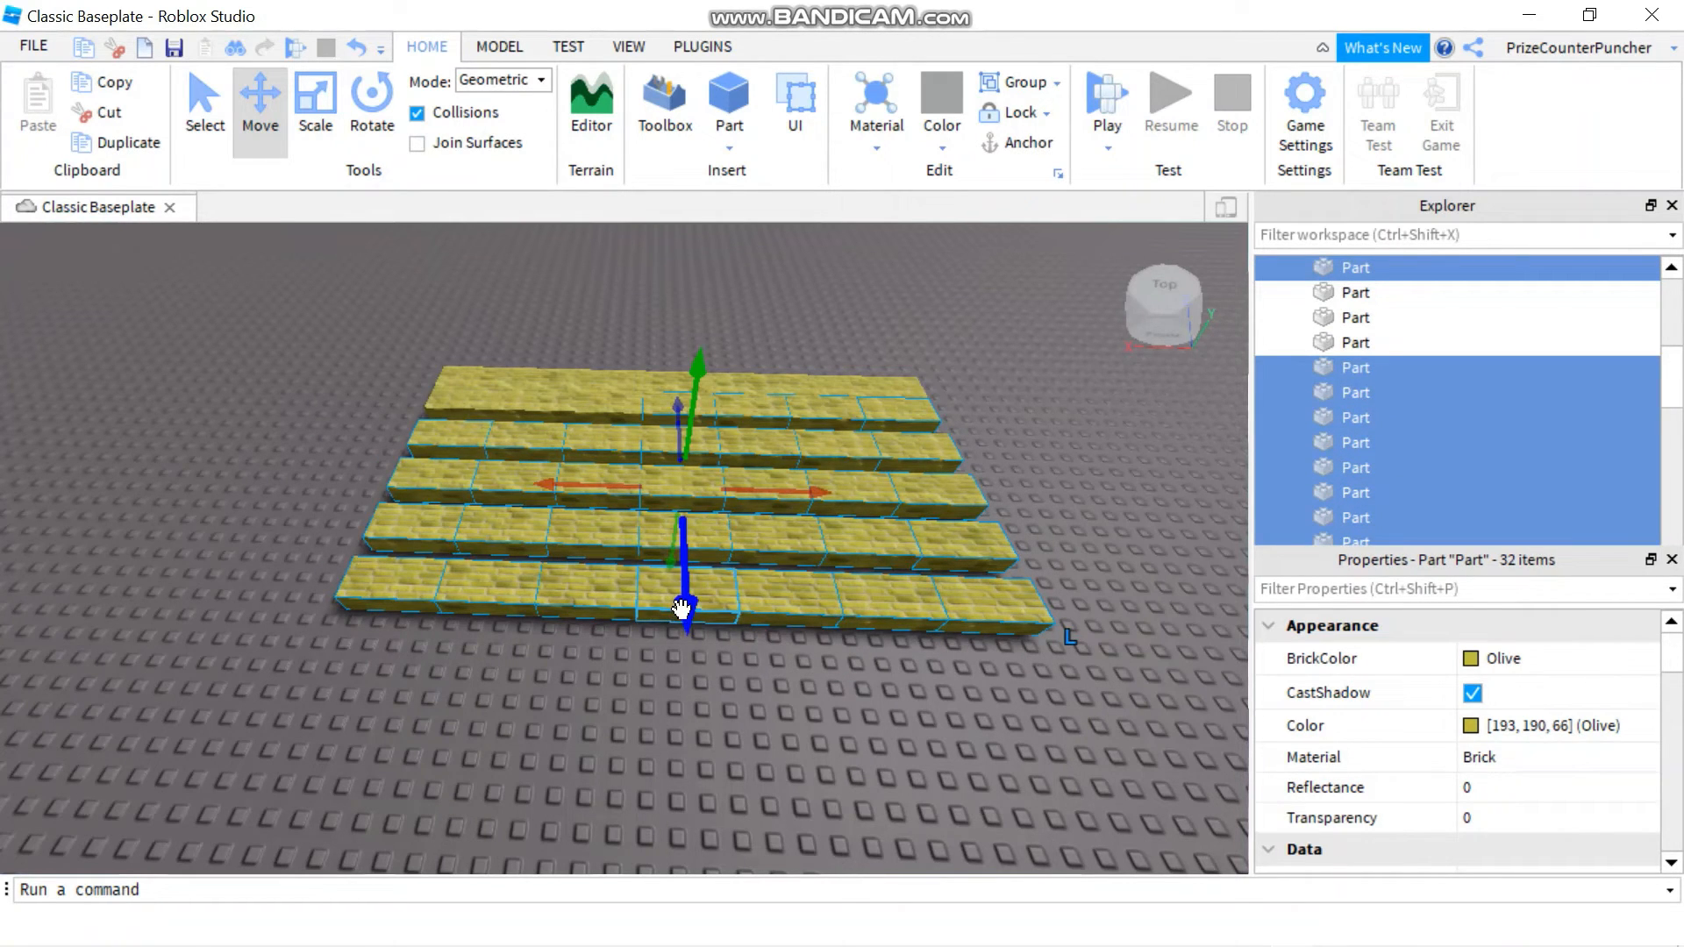
pyautogui.moveTo(683, 603); pyautogui.dragTo(684, 578)
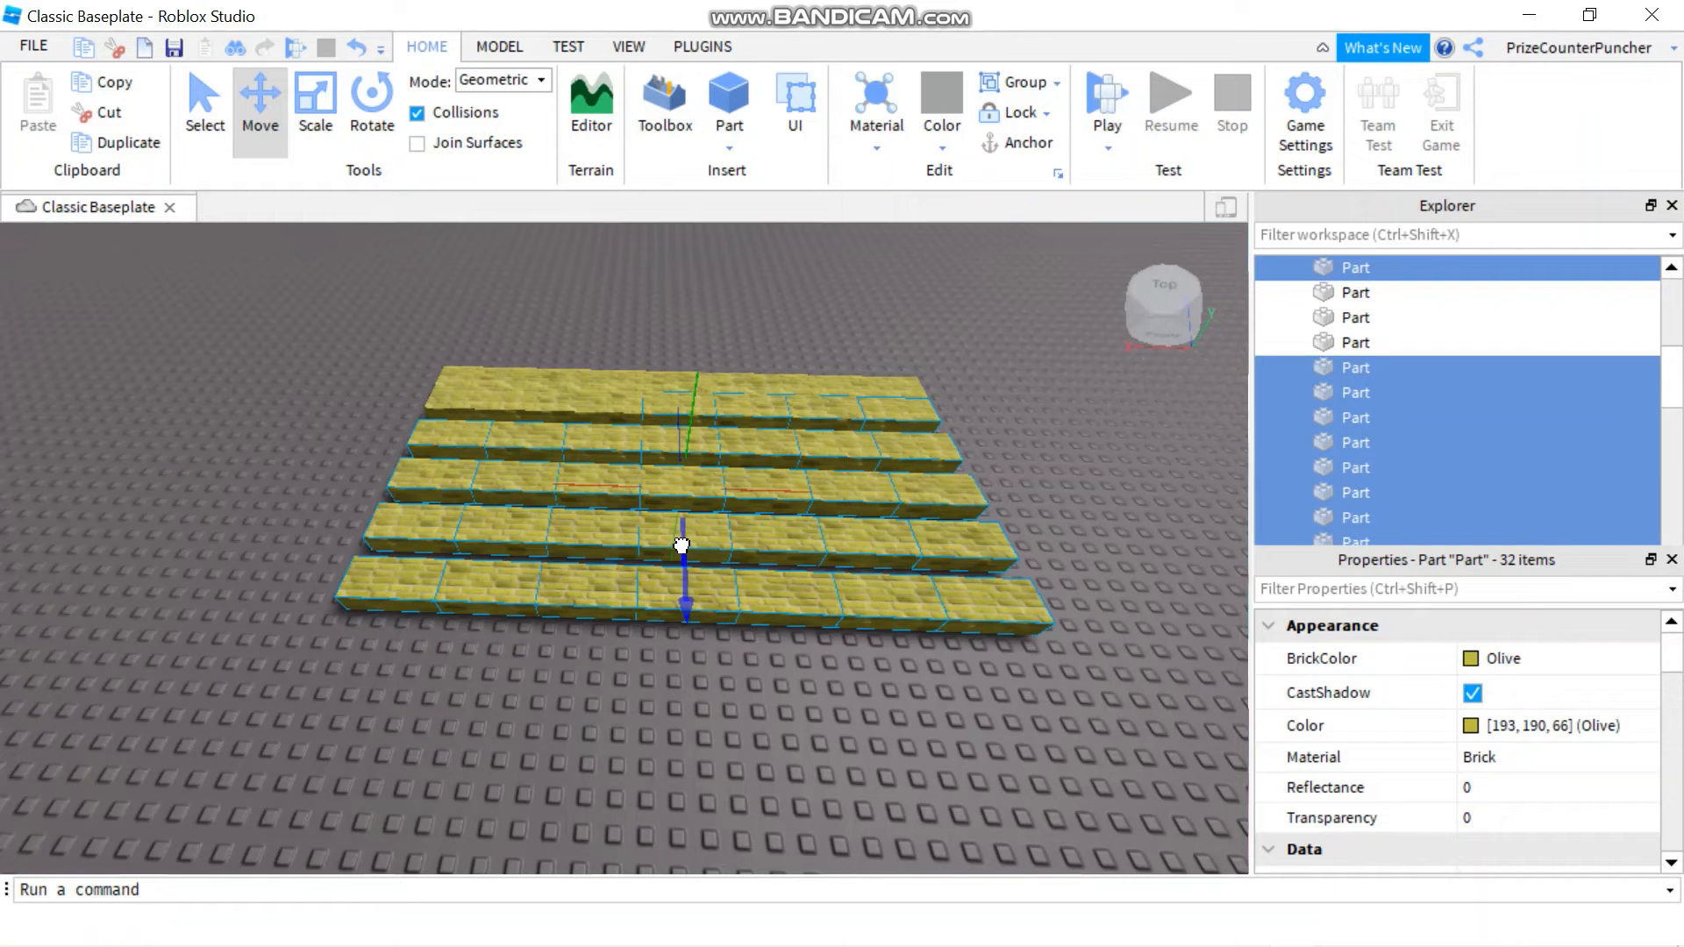
pyautogui.moveTo(680, 555); pyautogui.dragTo(684, 599)
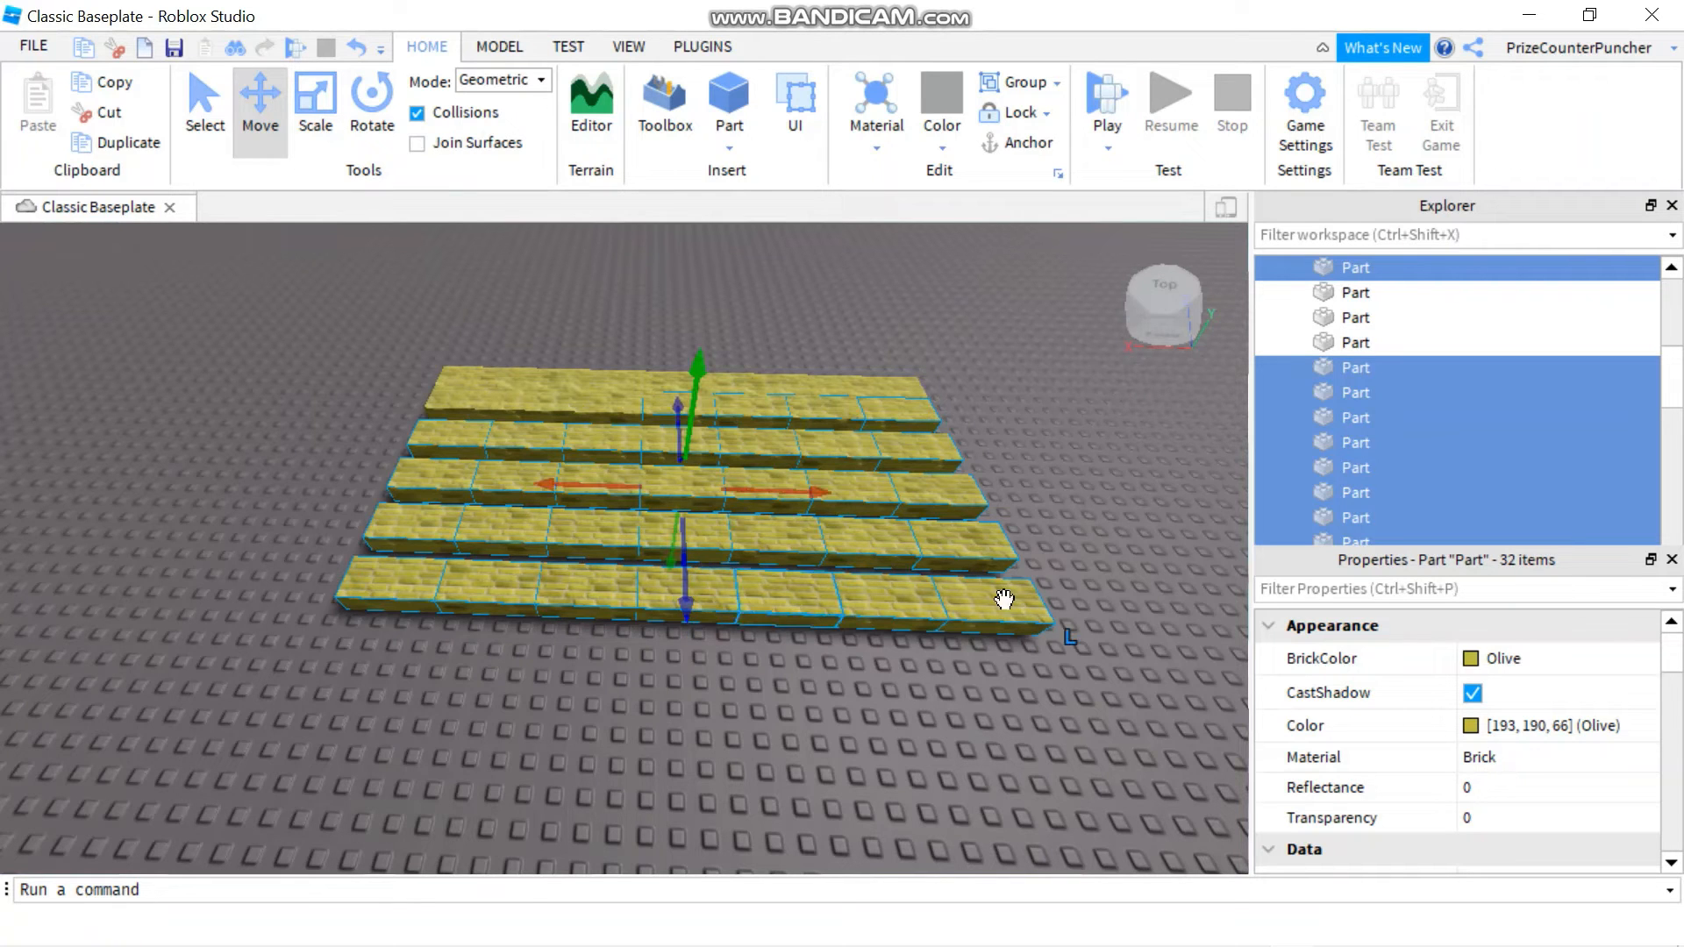
# Switch to the top view, select only the four separate front rows and move them back along the blue axis until they touch the rear block
pyautogui.click(1169, 301)
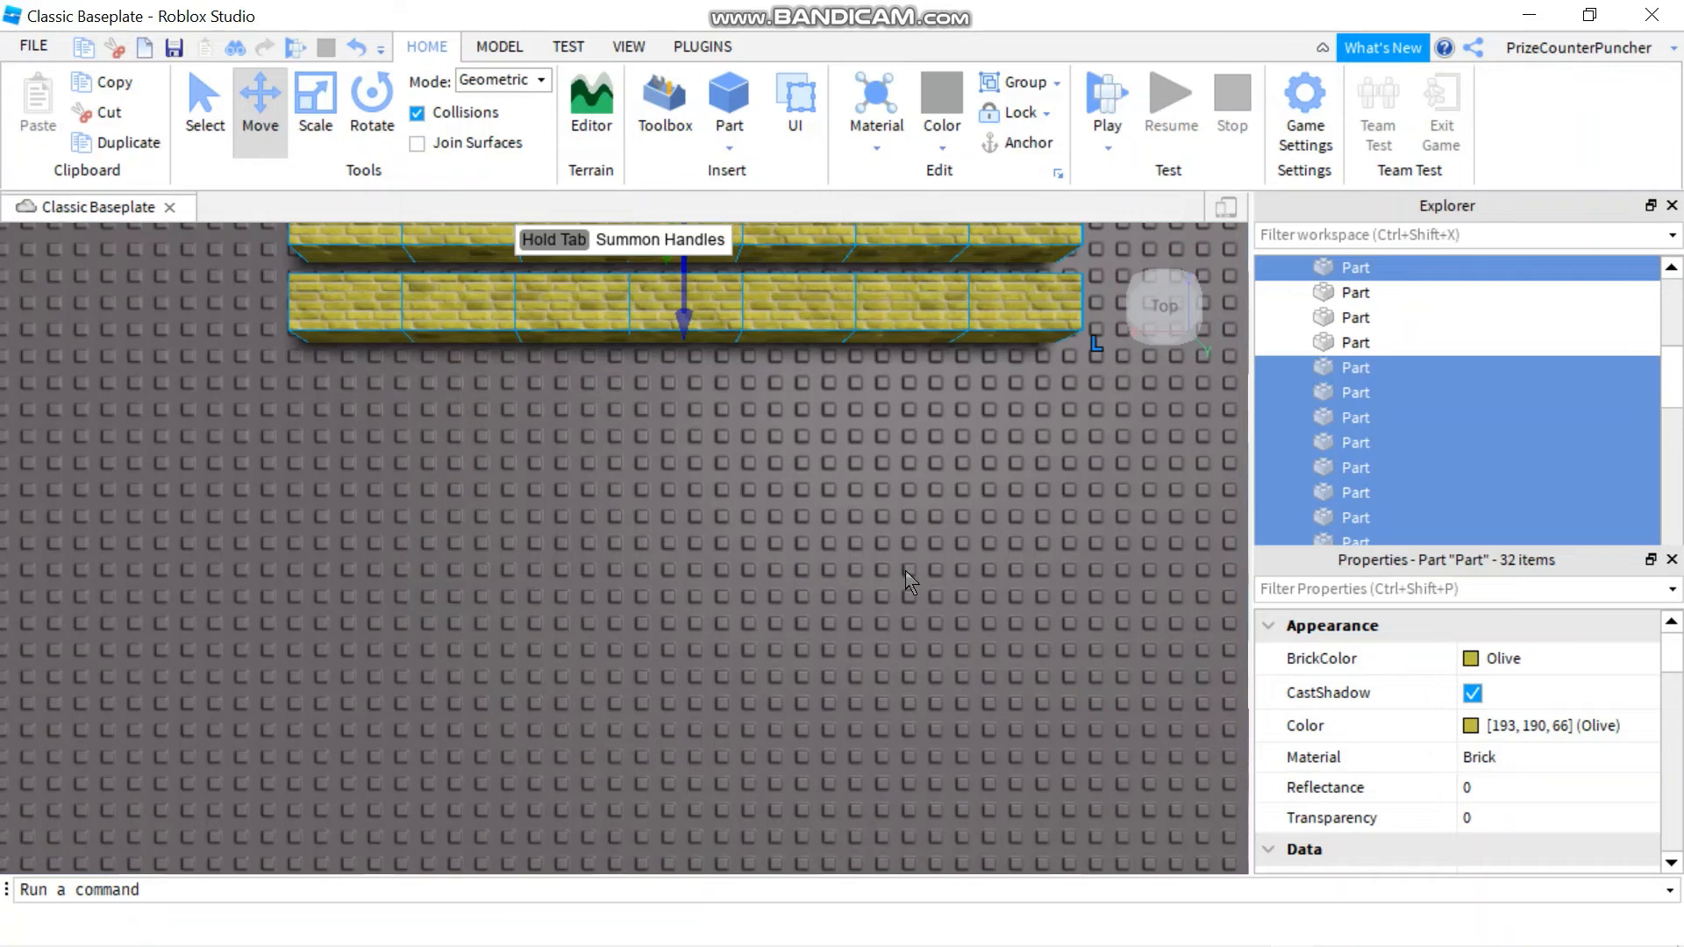
pyautogui.press('e')
pyautogui.press('e')
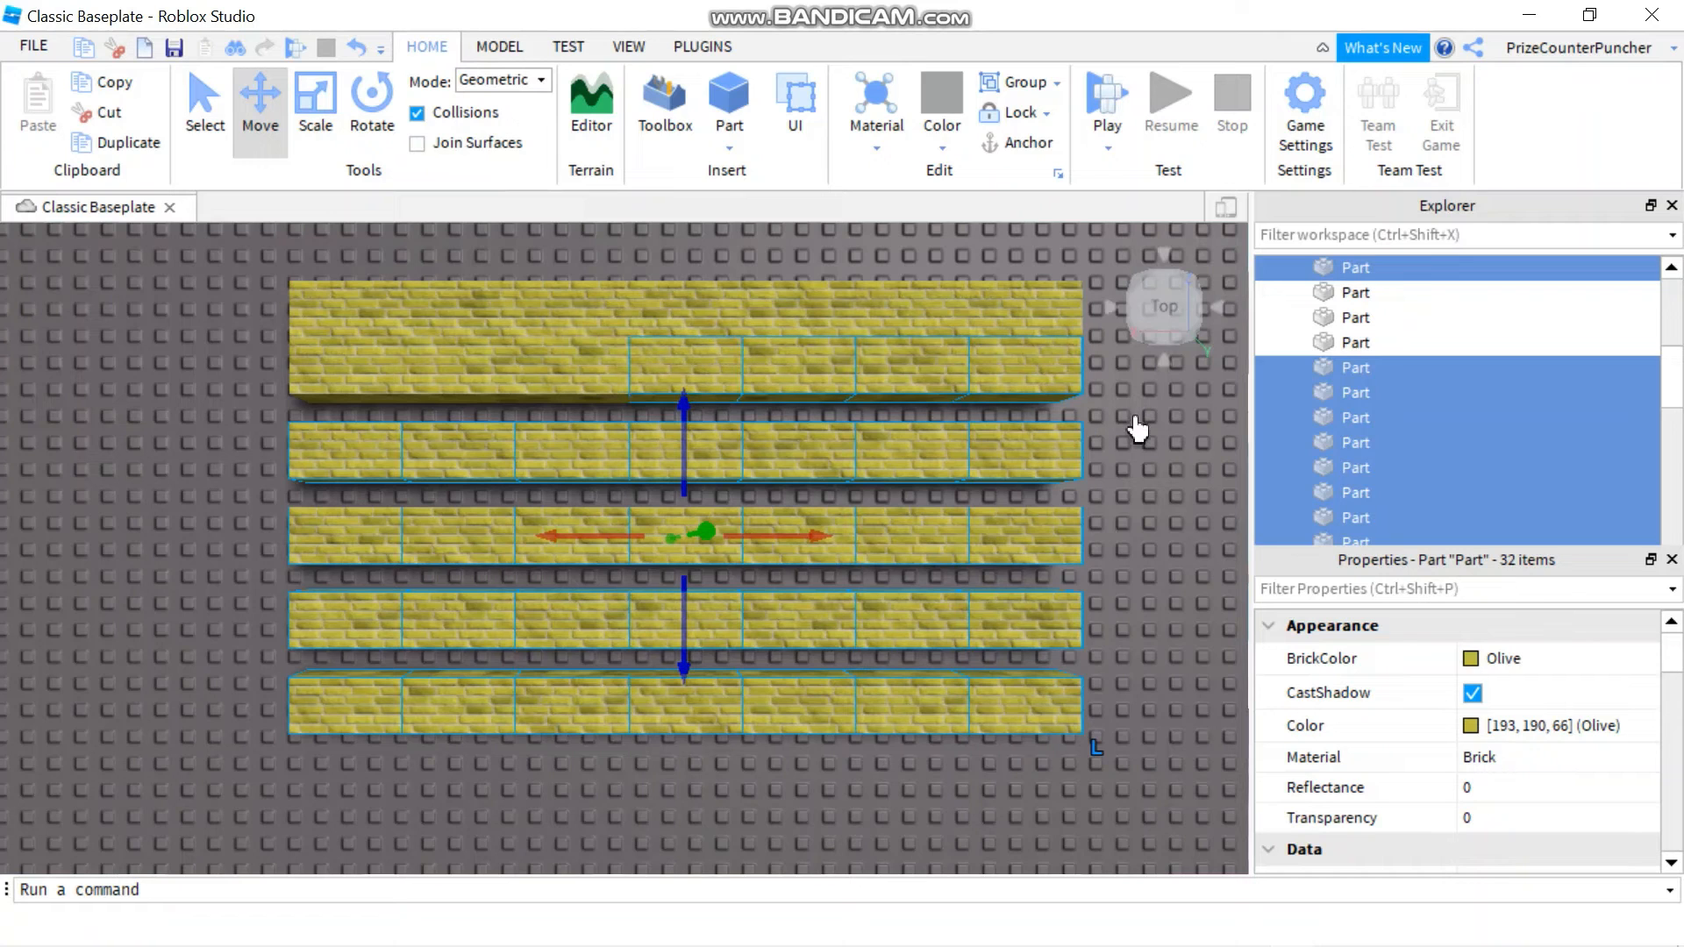
pyautogui.click(1154, 677)
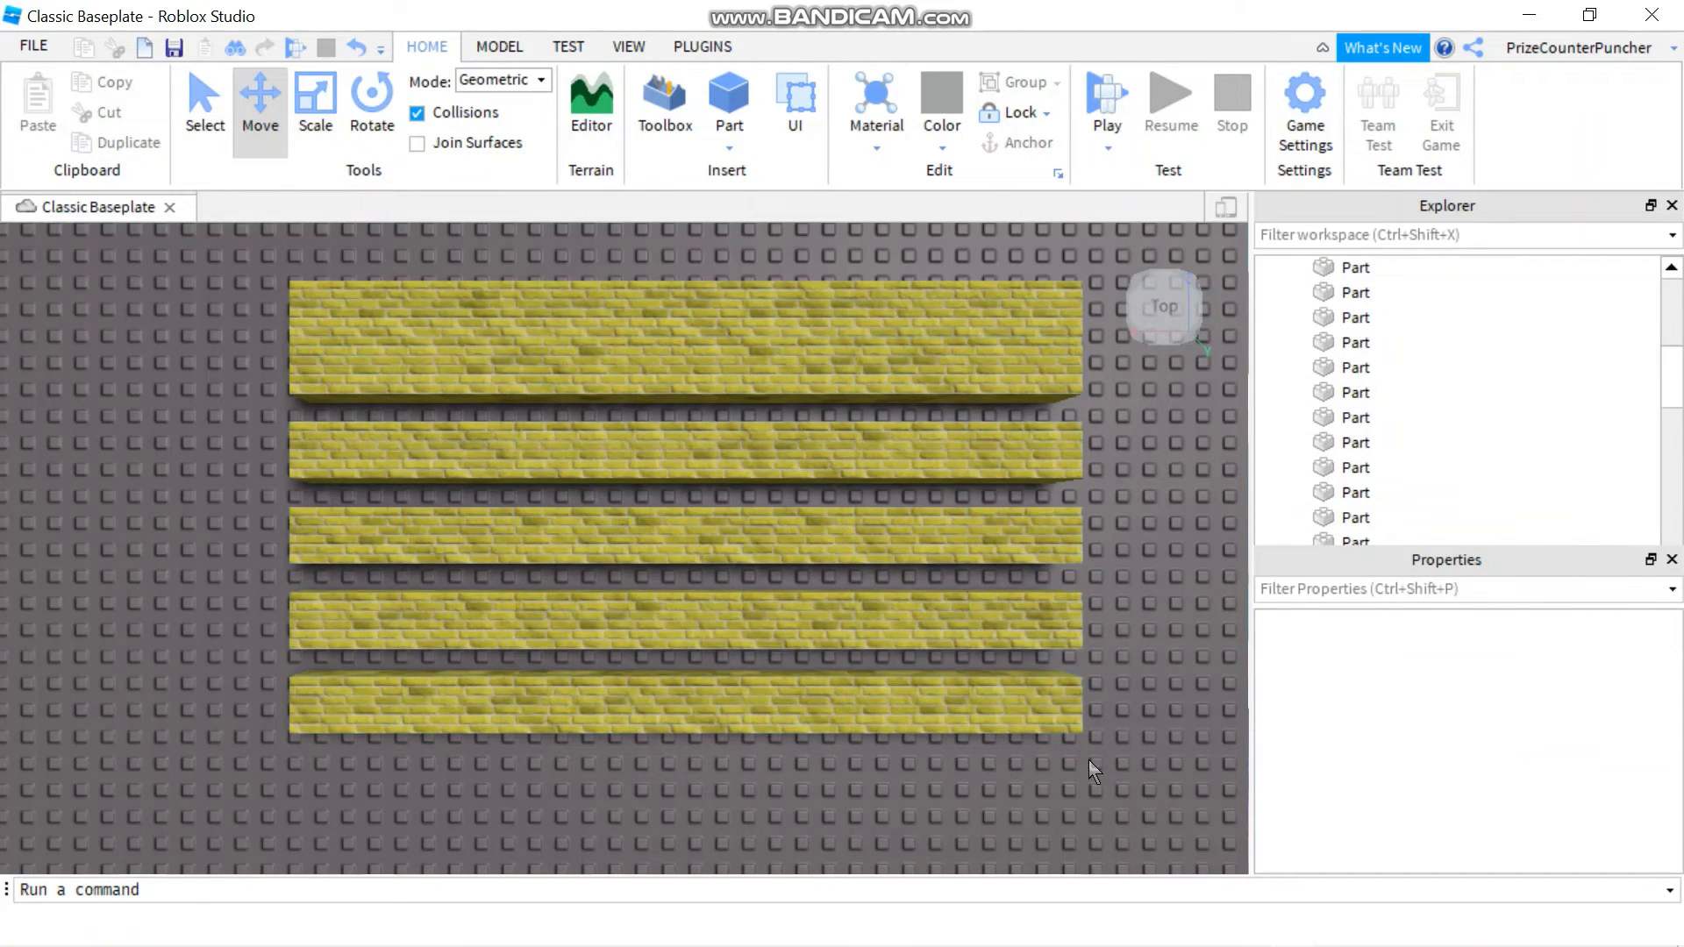
pyautogui.moveTo(1088, 760); pyautogui.dragTo(243, 419)
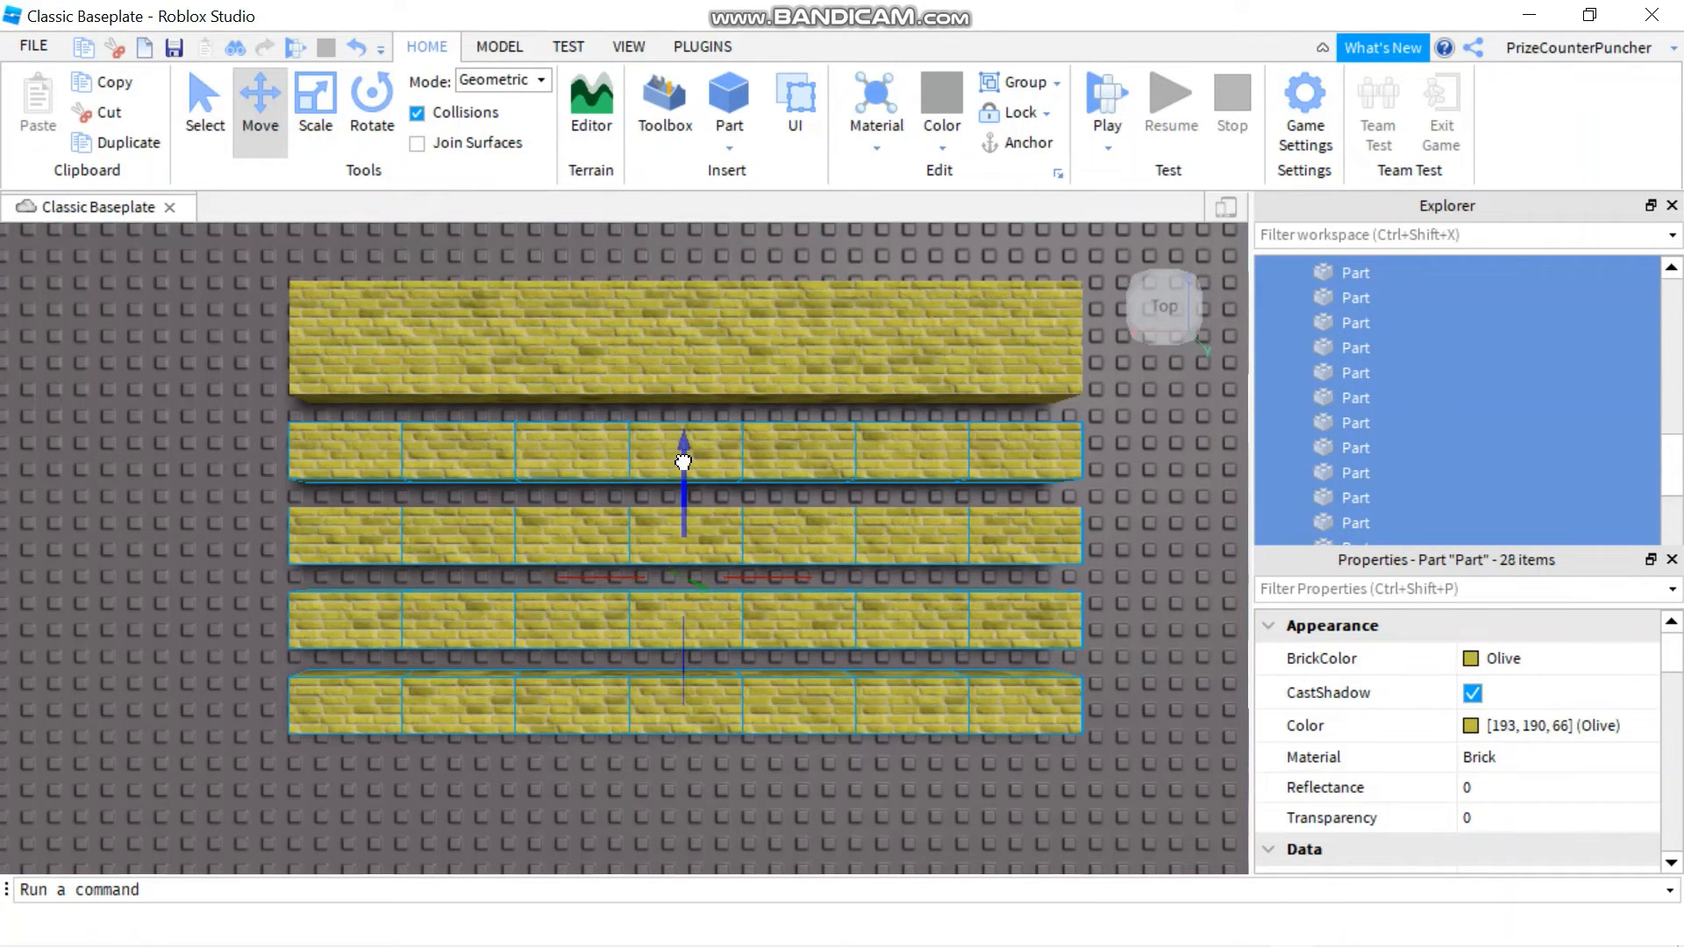
pyautogui.moveTo(683, 461); pyautogui.dragTo(684, 406)
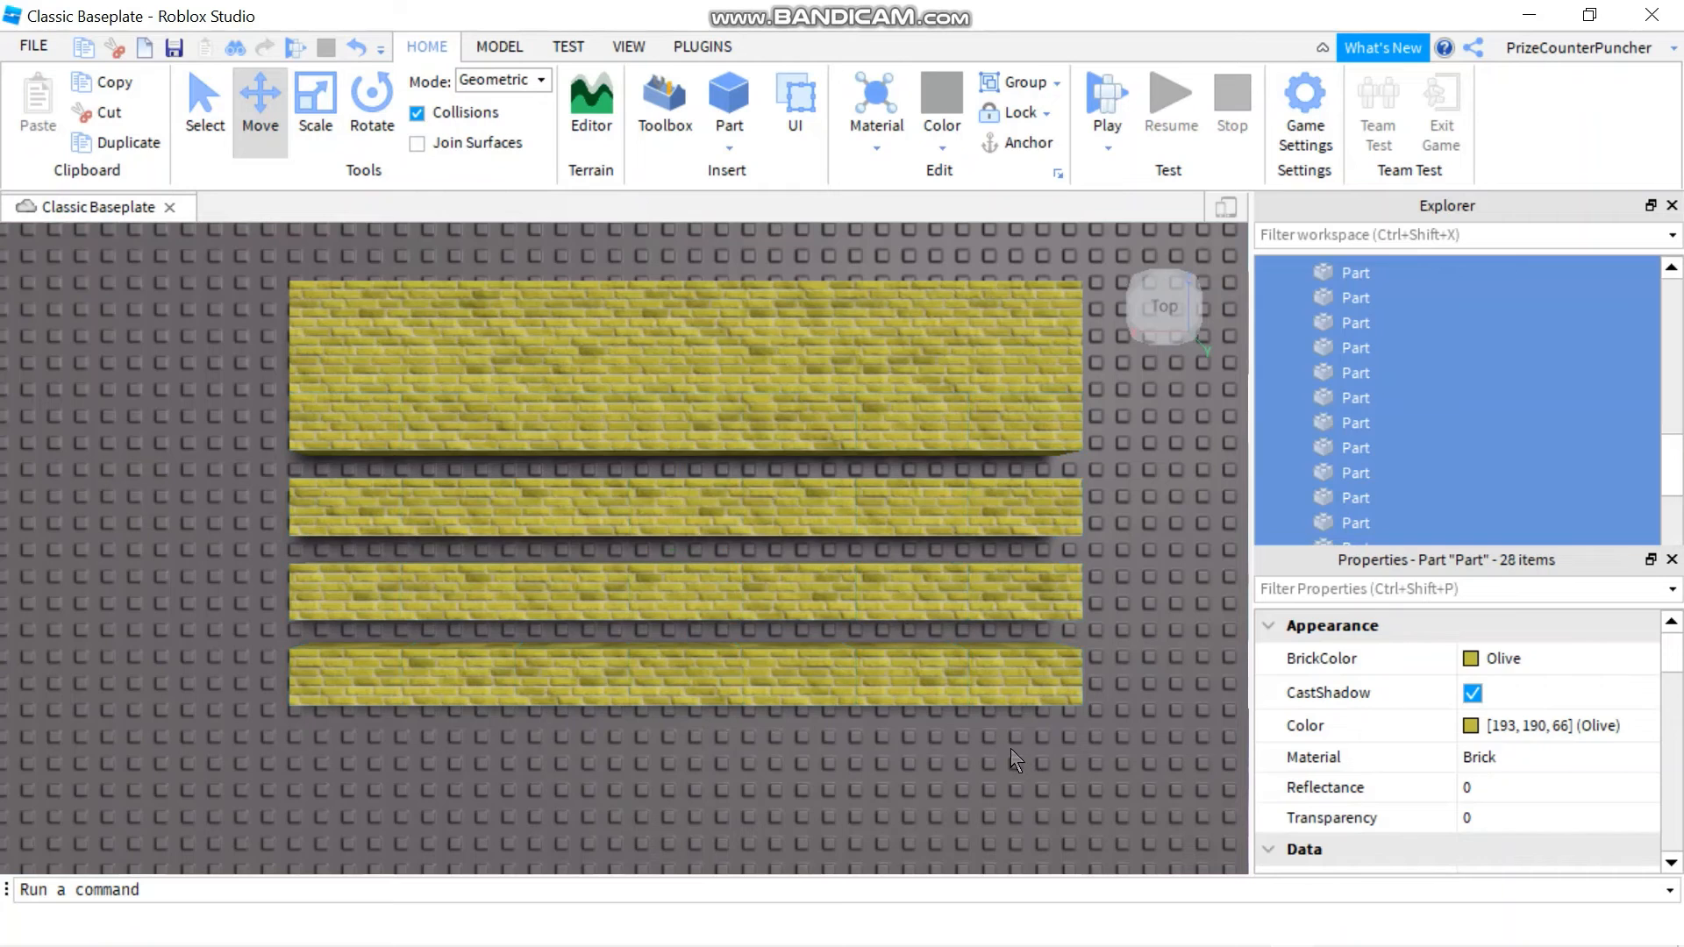
# Close the remaining gaps by moving the front three rows, the front two, and the last row back along the blue axis against the block
pyautogui.moveTo(1102, 763); pyautogui.dragTo(239, 475)
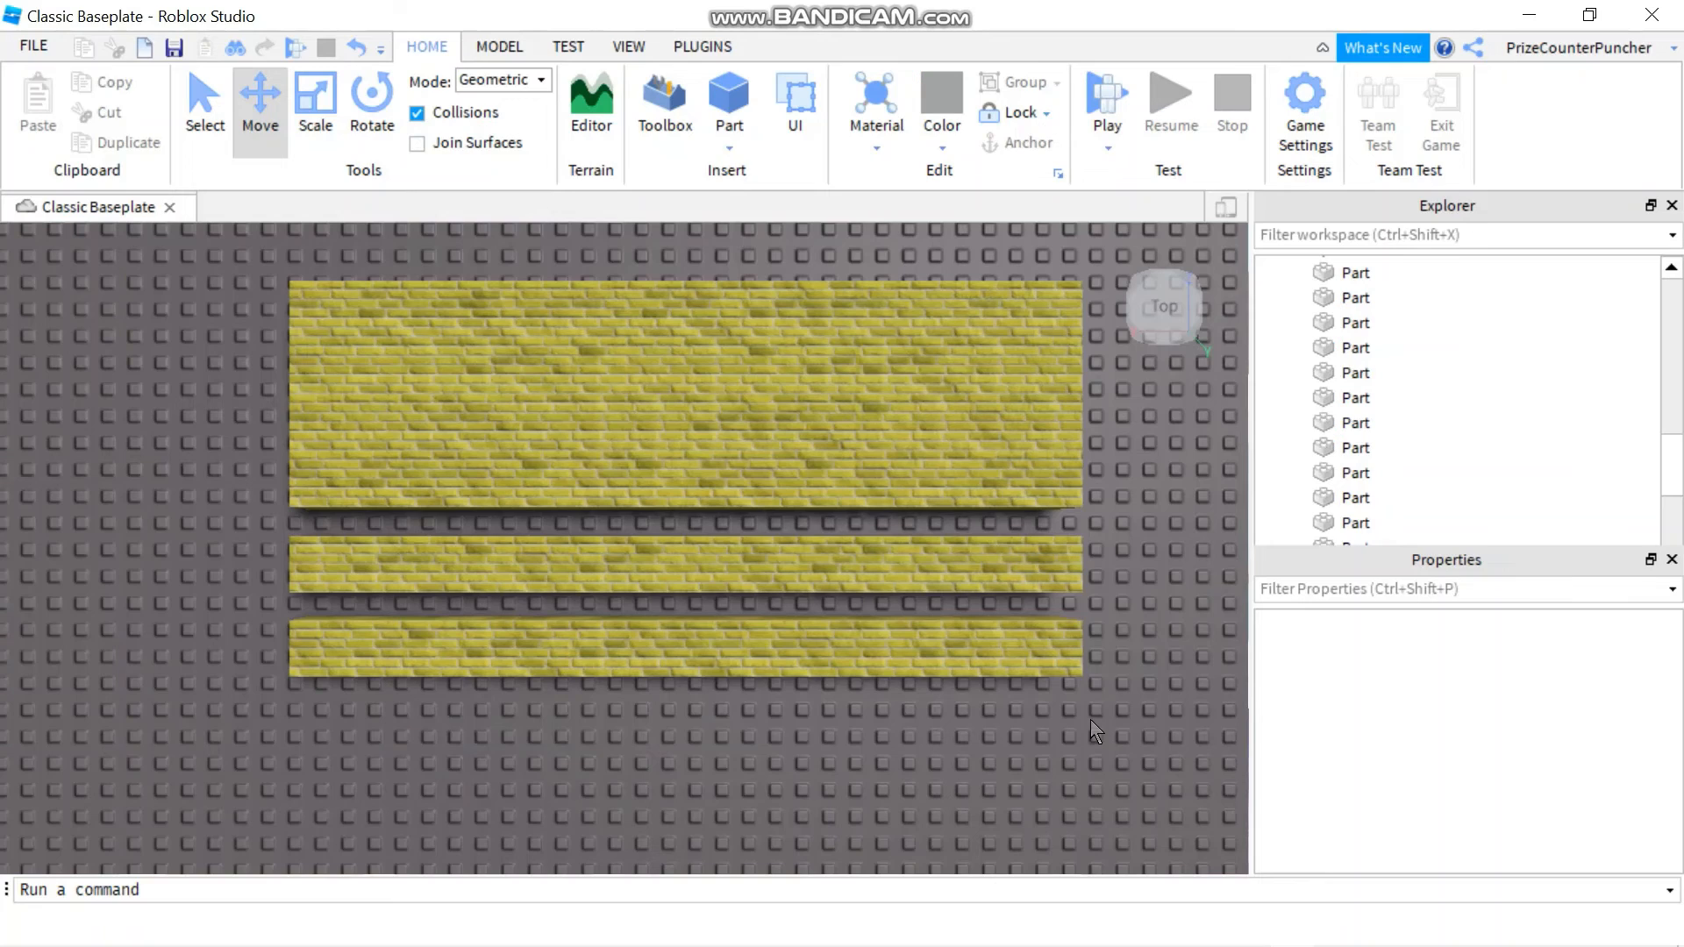
pyautogui.moveTo(1090, 719); pyautogui.dragTo(218, 524)
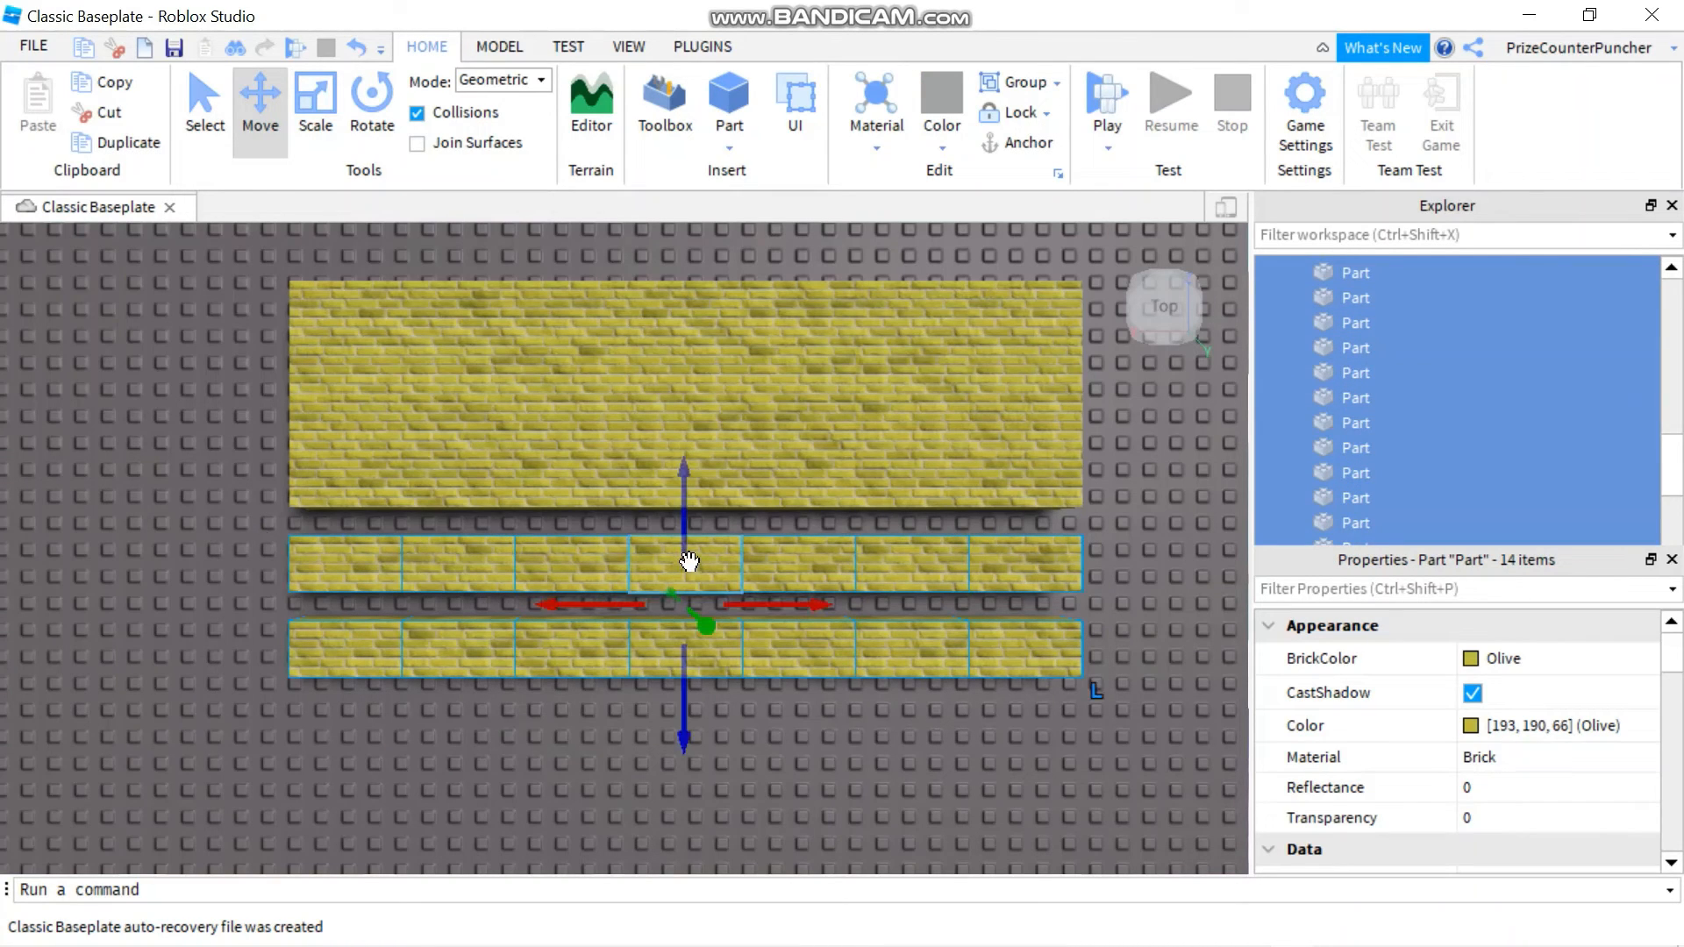
pyautogui.moveTo(690, 562); pyautogui.dragTo(682, 465)
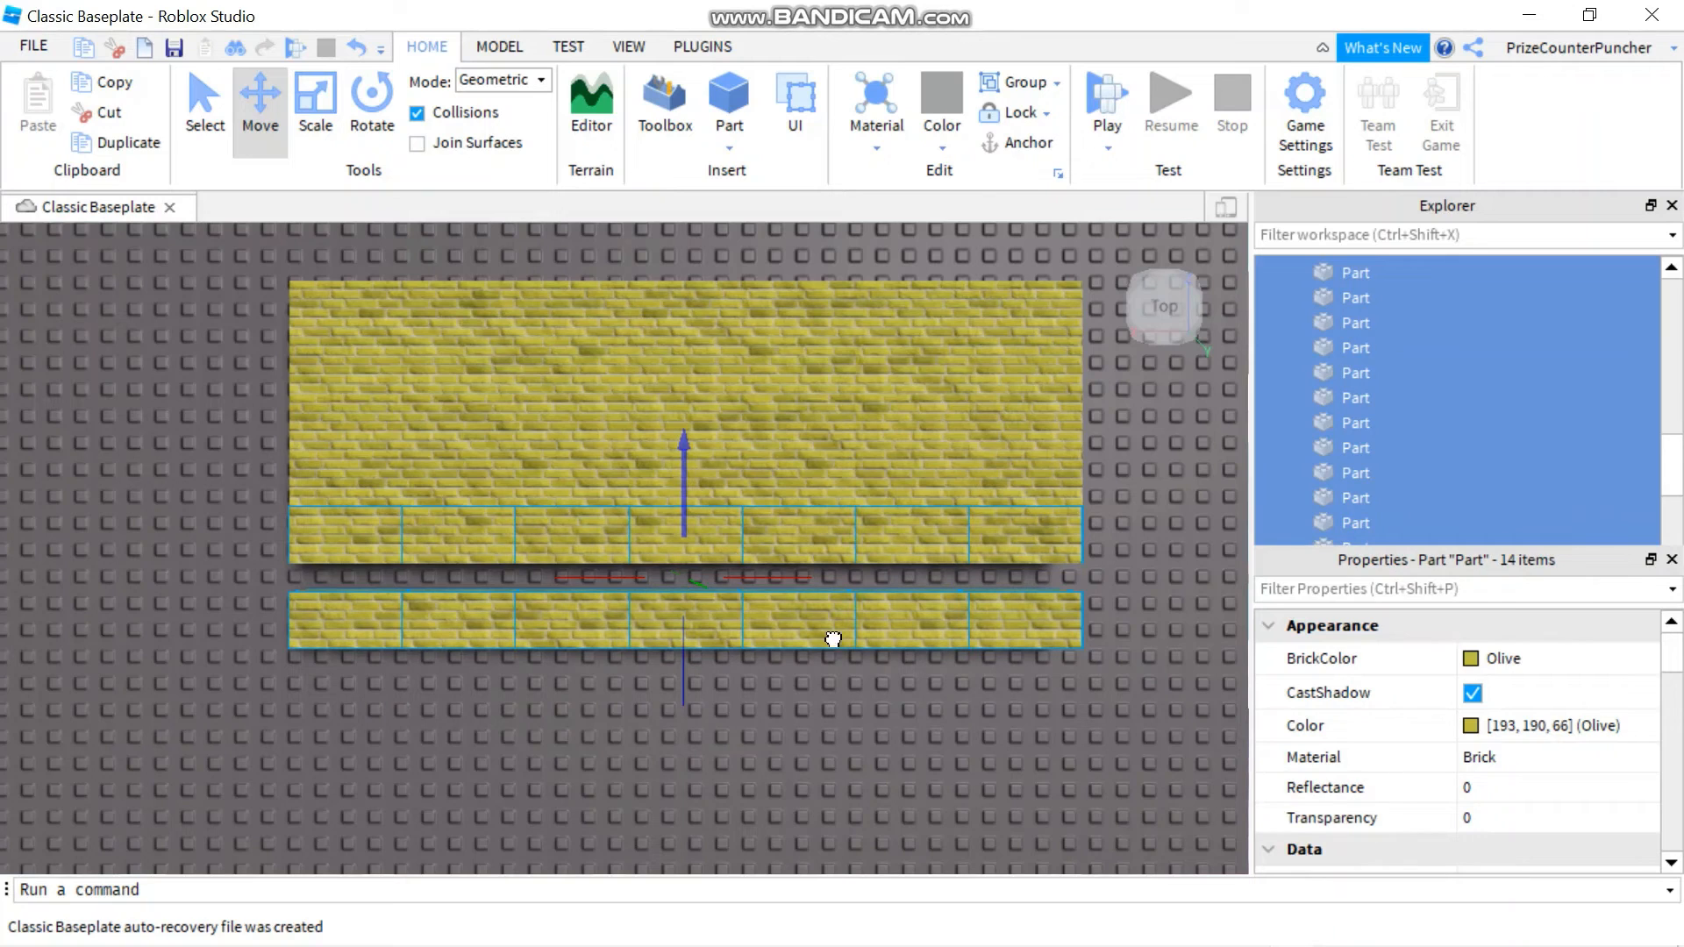
pyautogui.click(967, 730)
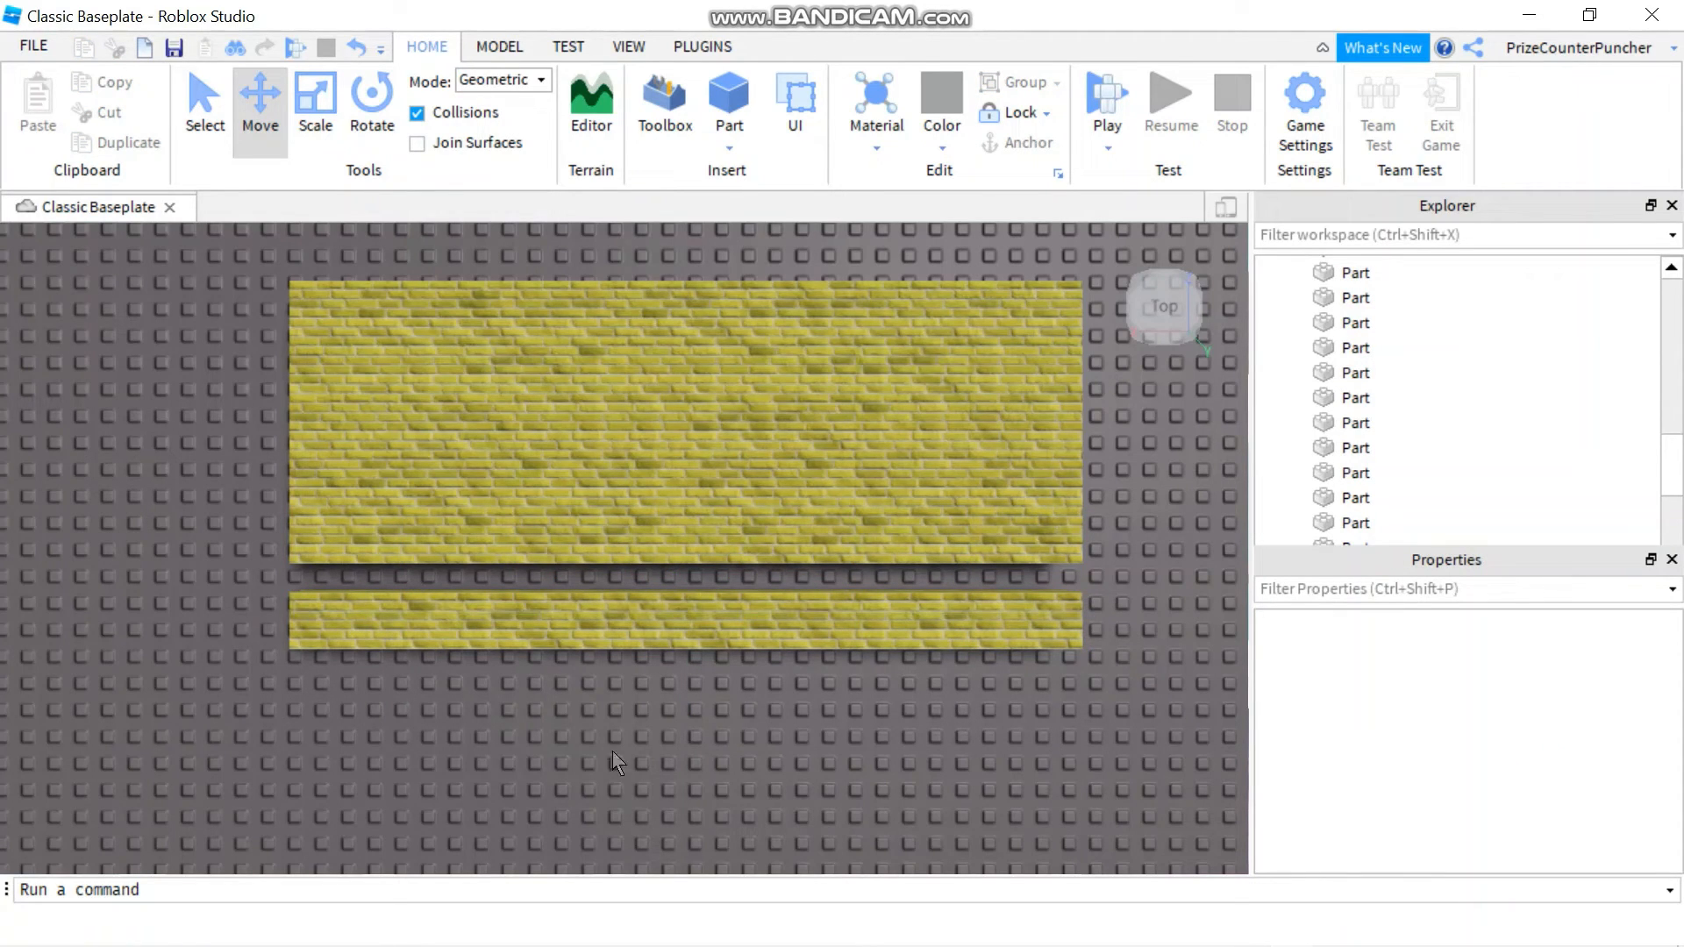
pyautogui.moveTo(1076, 685); pyautogui.dragTo(270, 581)
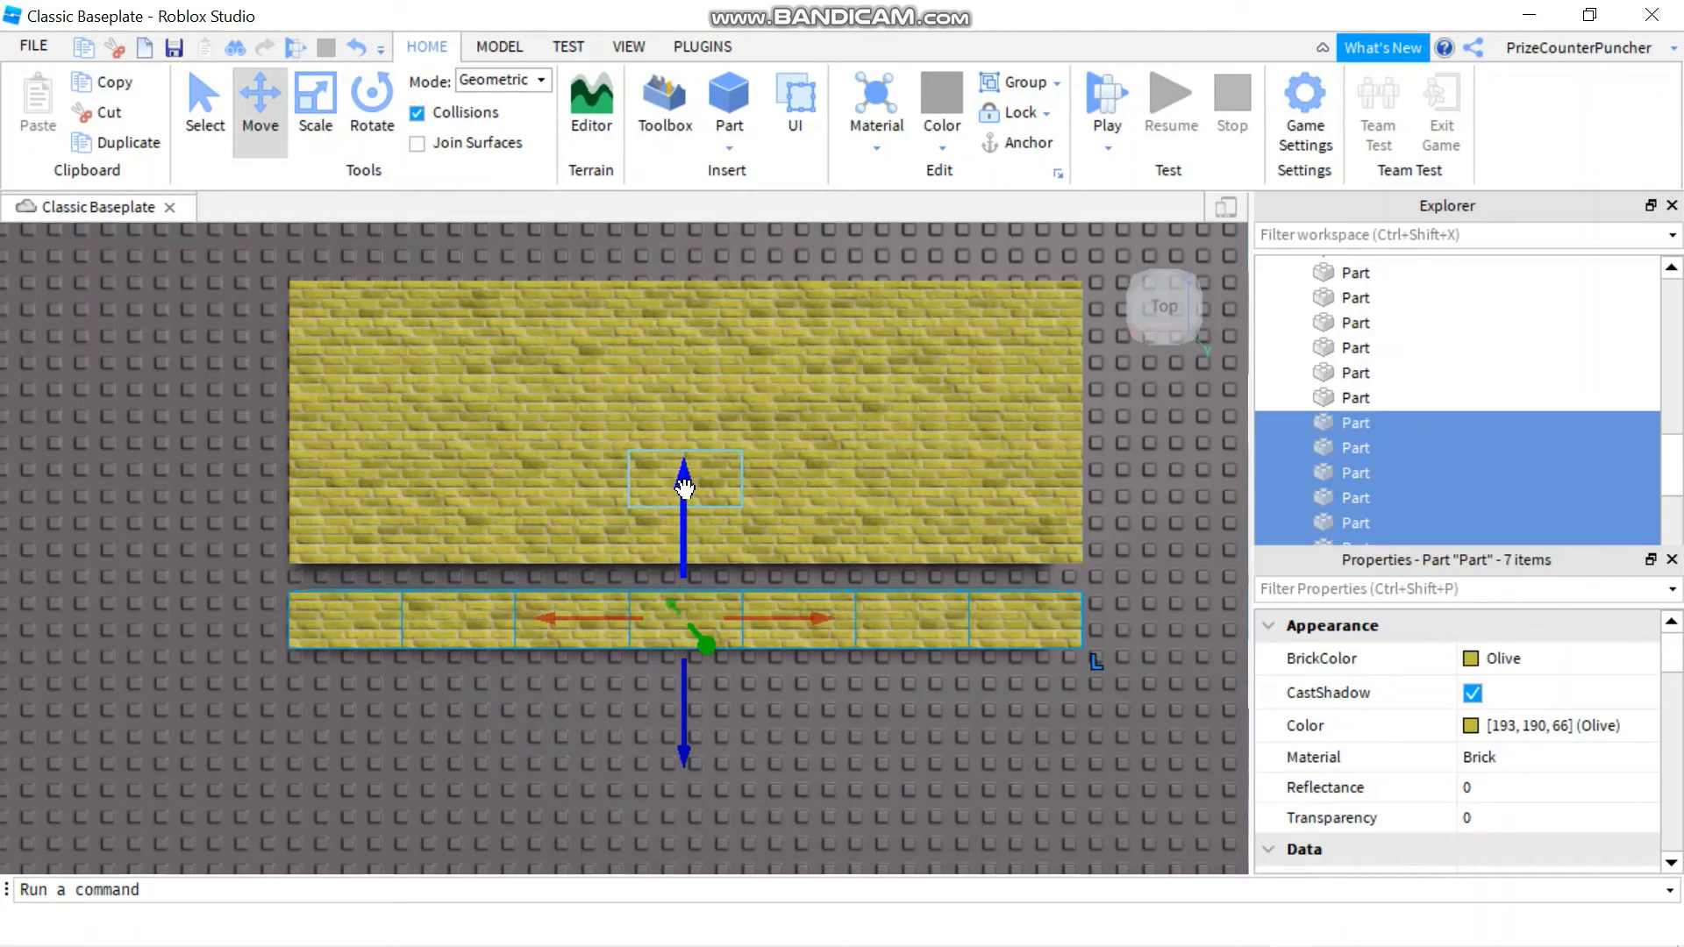
pyautogui.moveTo(684, 486); pyautogui.dragTo(687, 439)
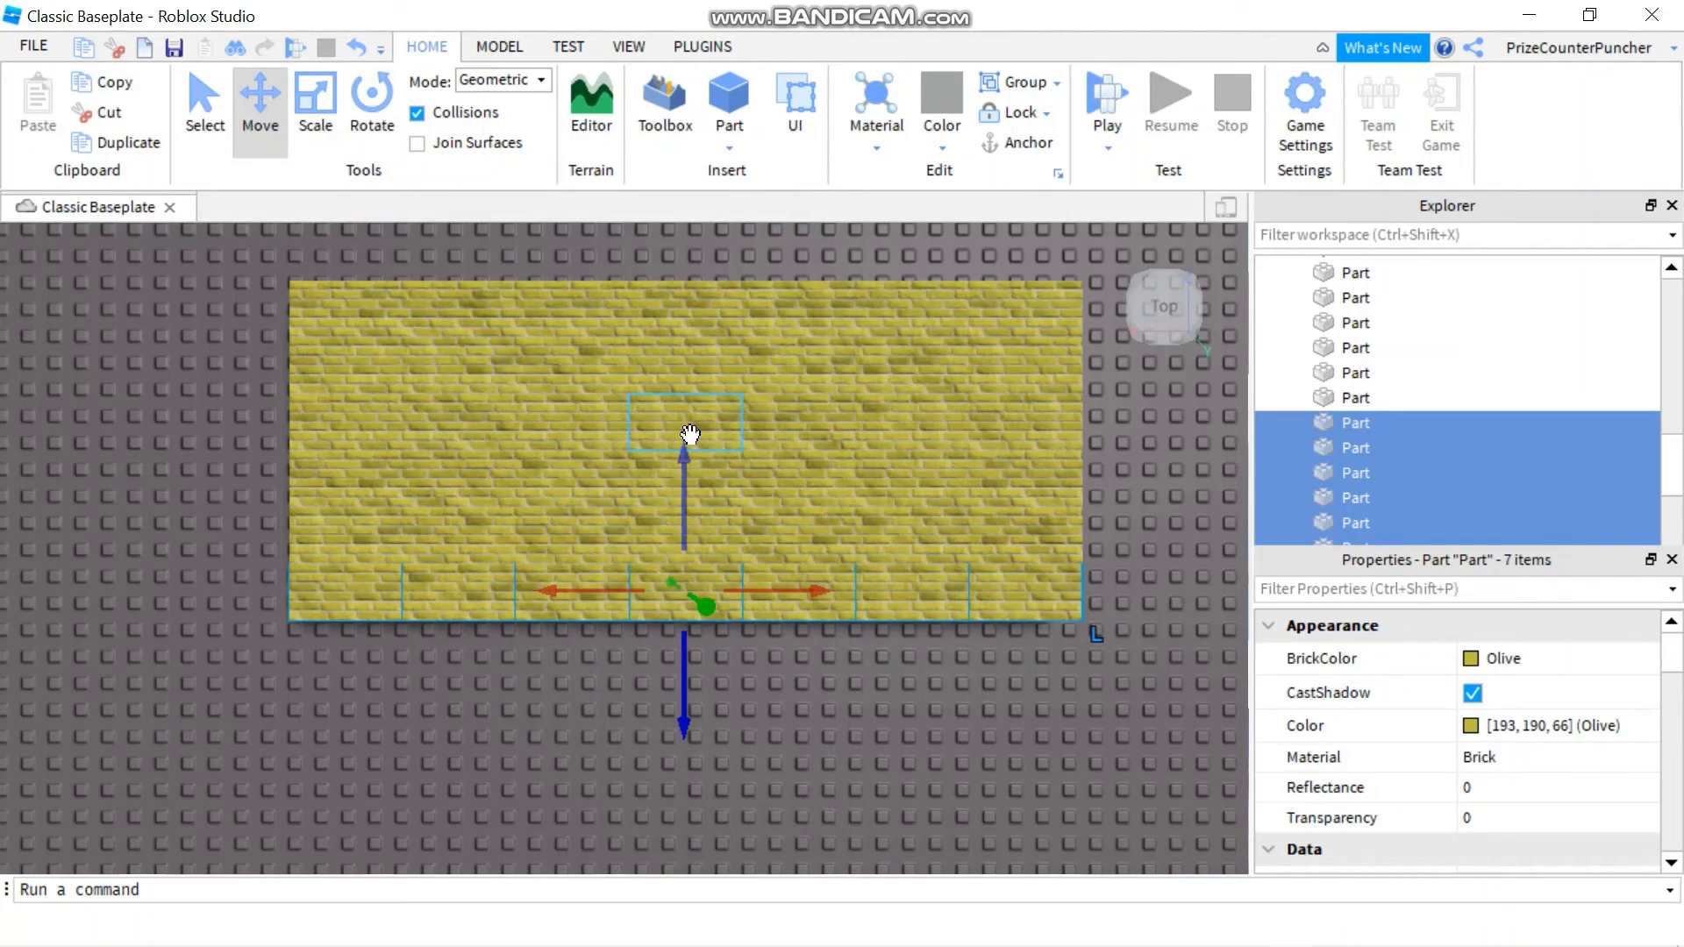
pyautogui.click(526, 671)
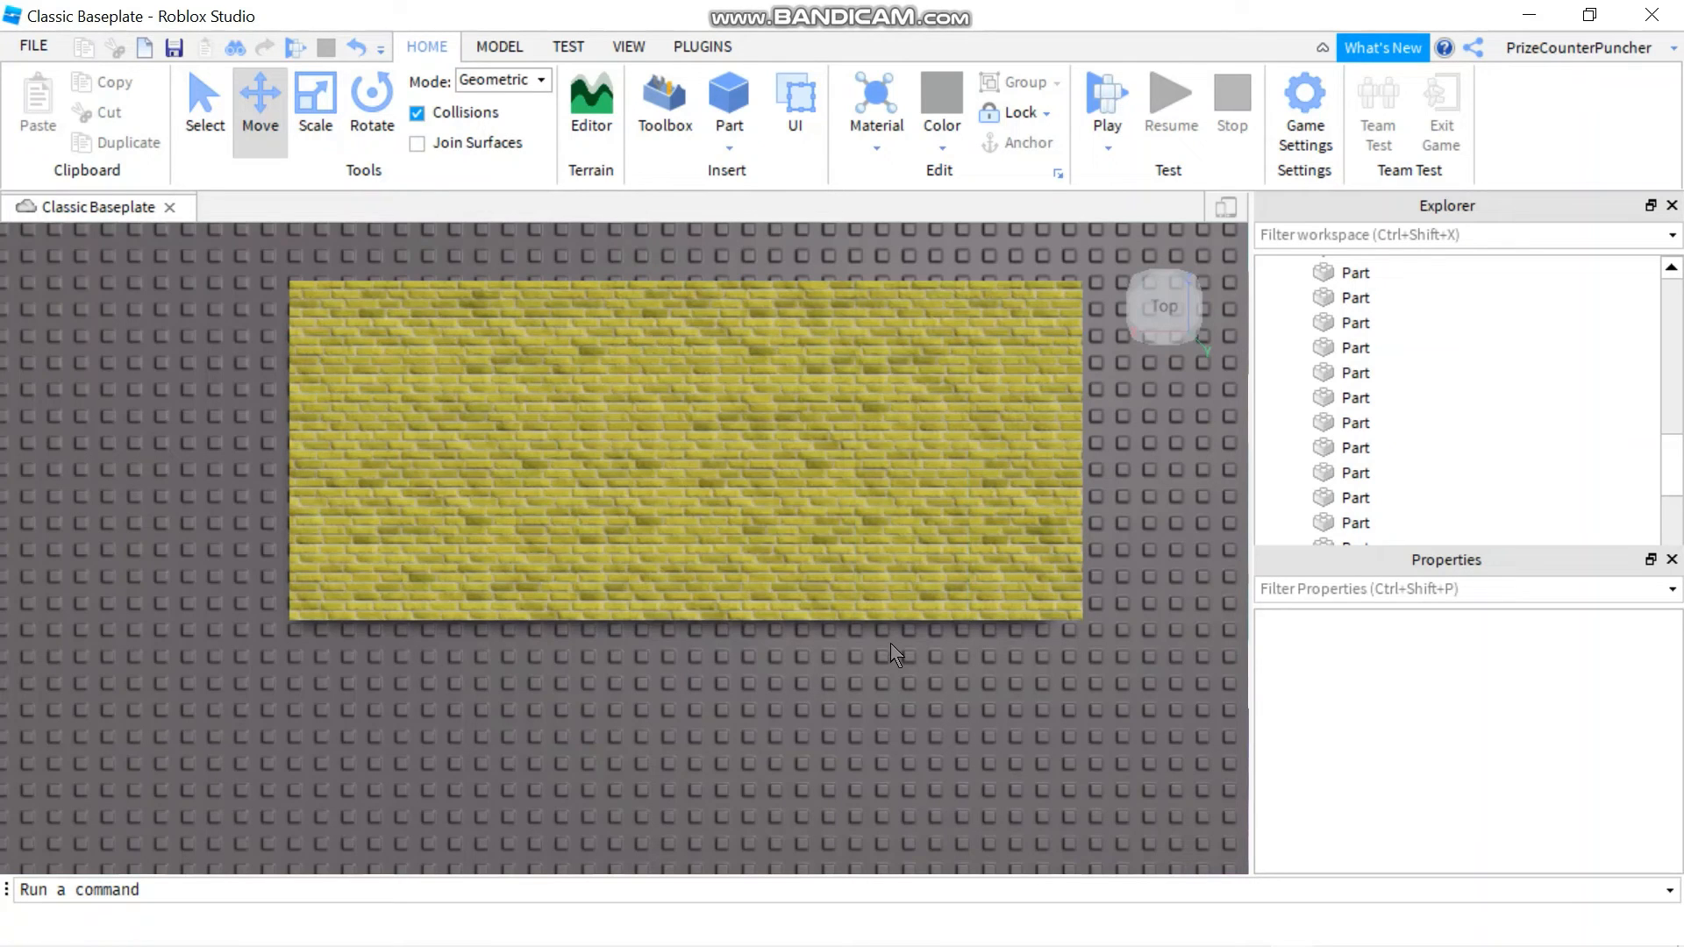
# Start a playtest and walk the character onto the olive brick floor to inspect it from above
pyautogui.click(296, 48)
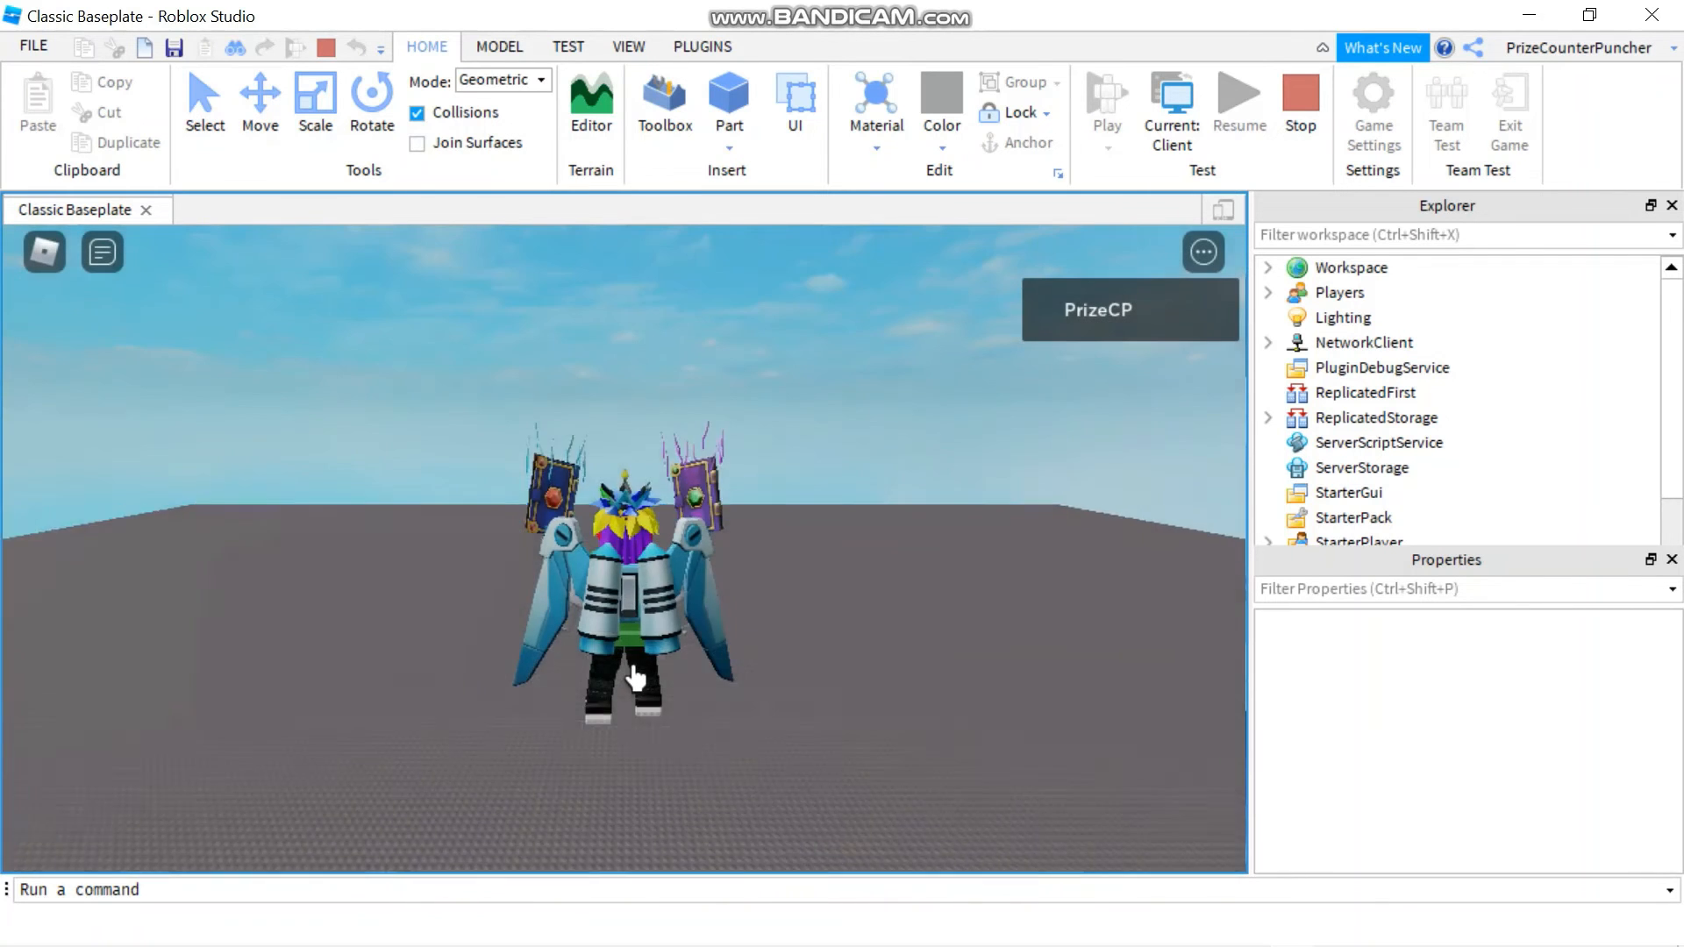
pyautogui.moveTo(642, 685); pyautogui.dragTo(642, 684, button='right')
pyautogui.press('w')
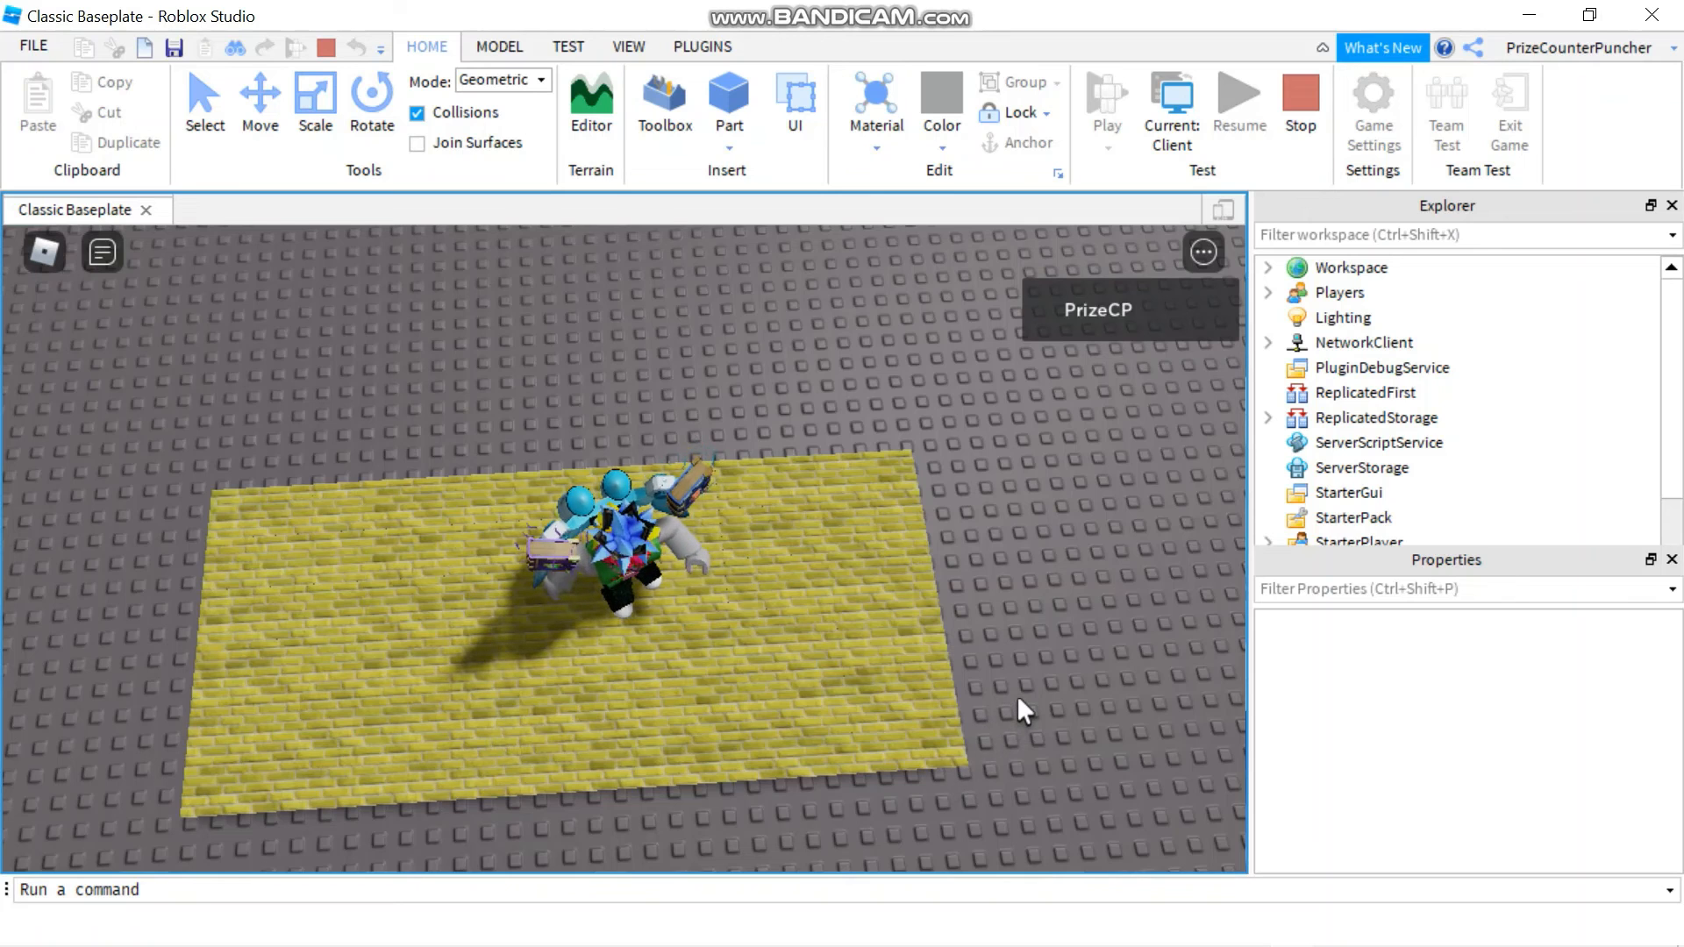
pyautogui.moveTo(1018, 697); pyautogui.dragTo(1017, 698, button='right')
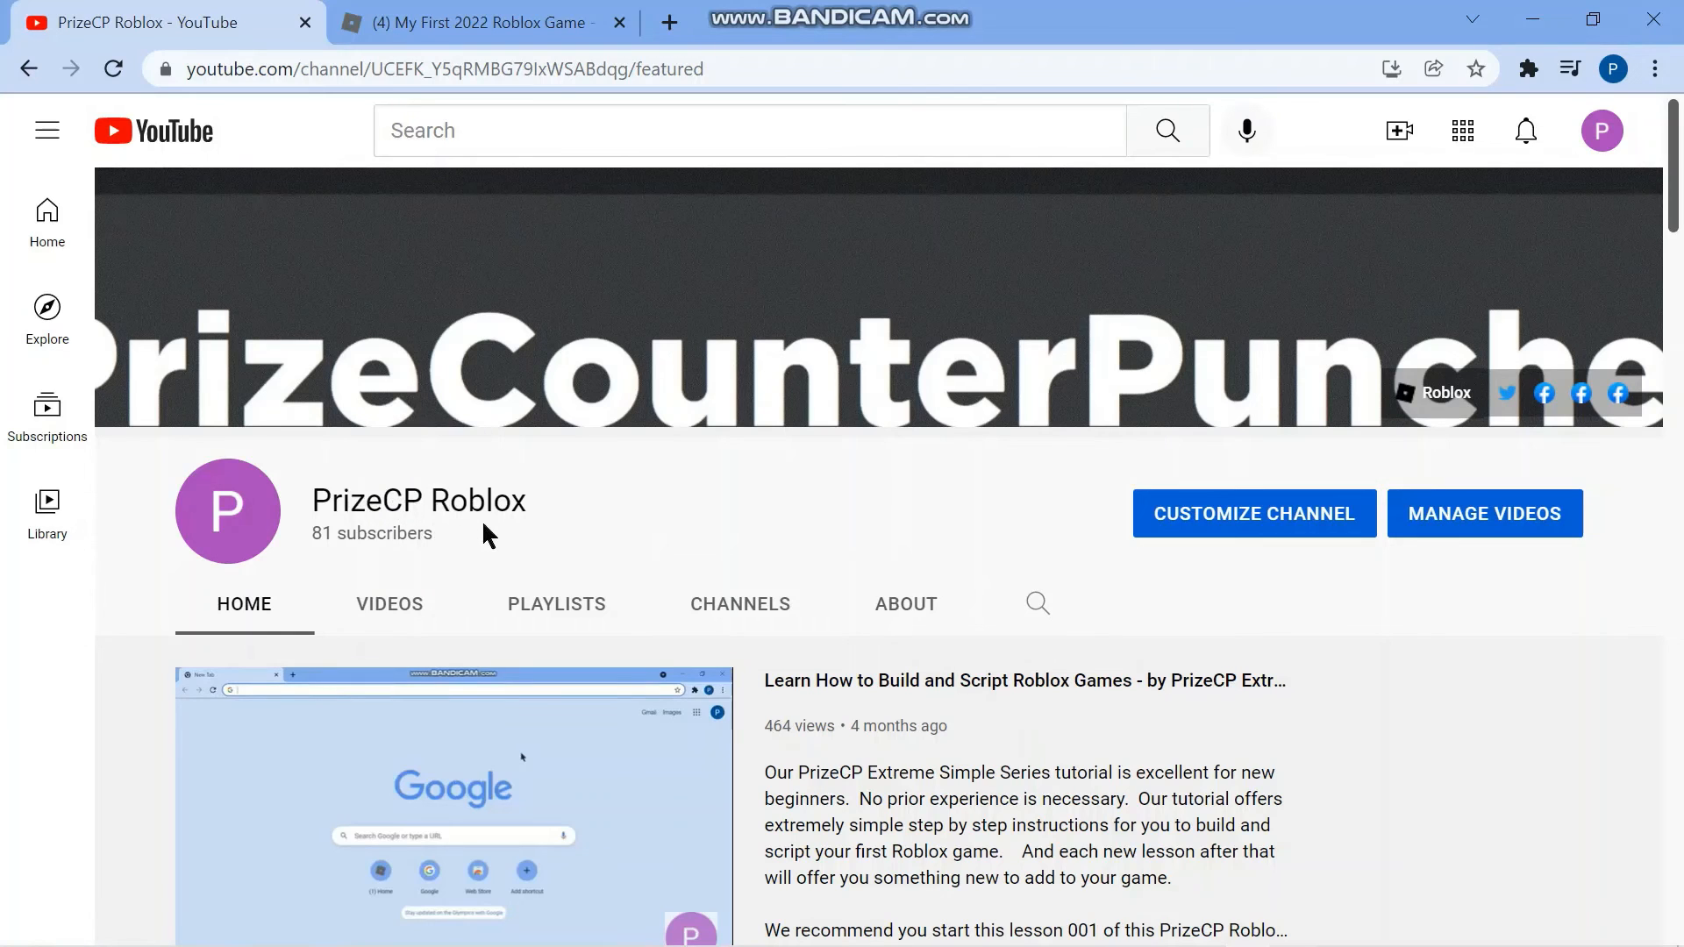
# In the YouTube channel's playlists, play PrizeCP Roblox Extreme Simple Series and highlight the lesson number 001 in the video title
pyautogui.click(549, 614)
pyautogui.scroll(-1, 795, 552)
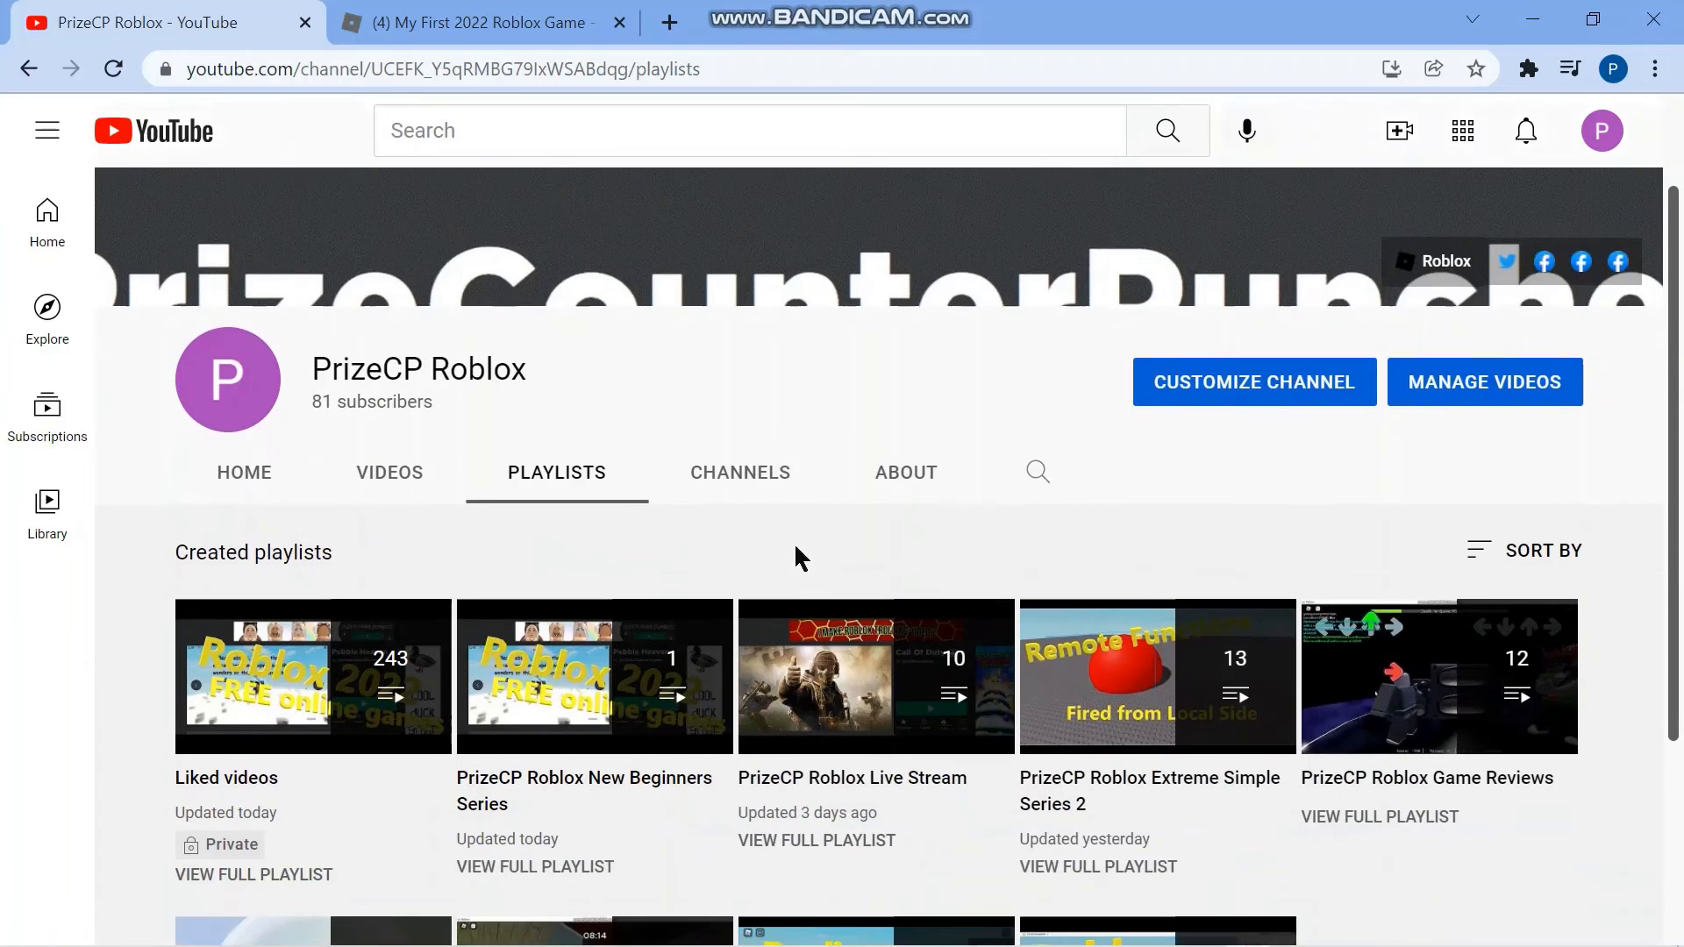
pyautogui.scroll(-3, 794, 554)
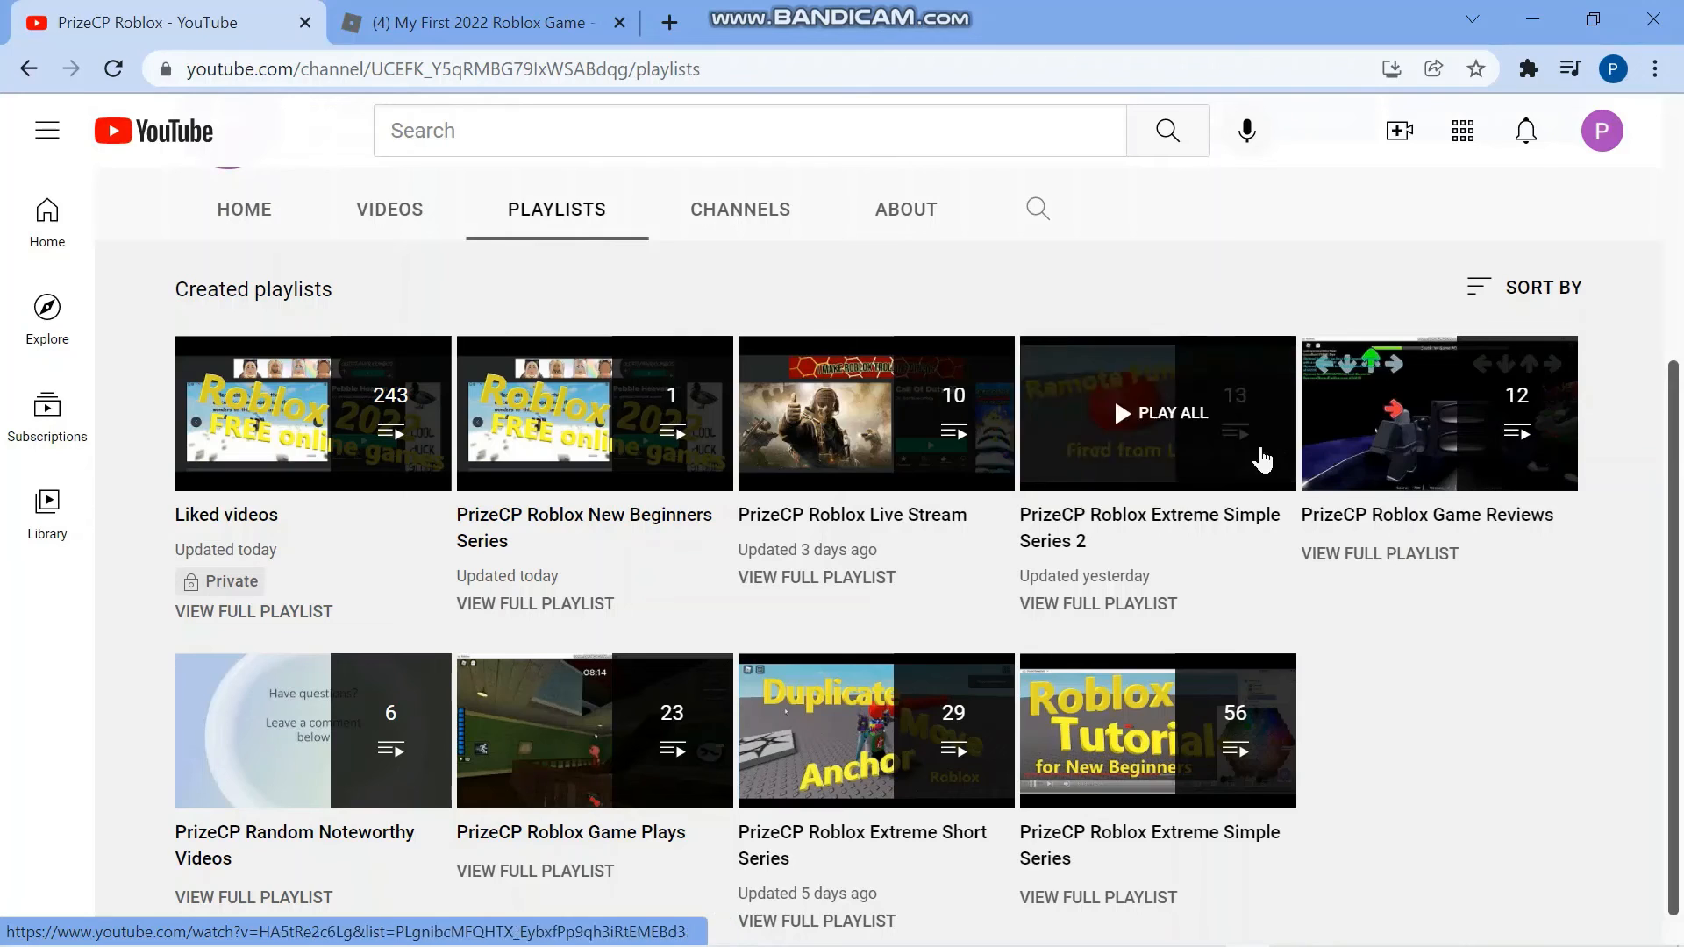
pyautogui.scroll(-1, 1469, 682)
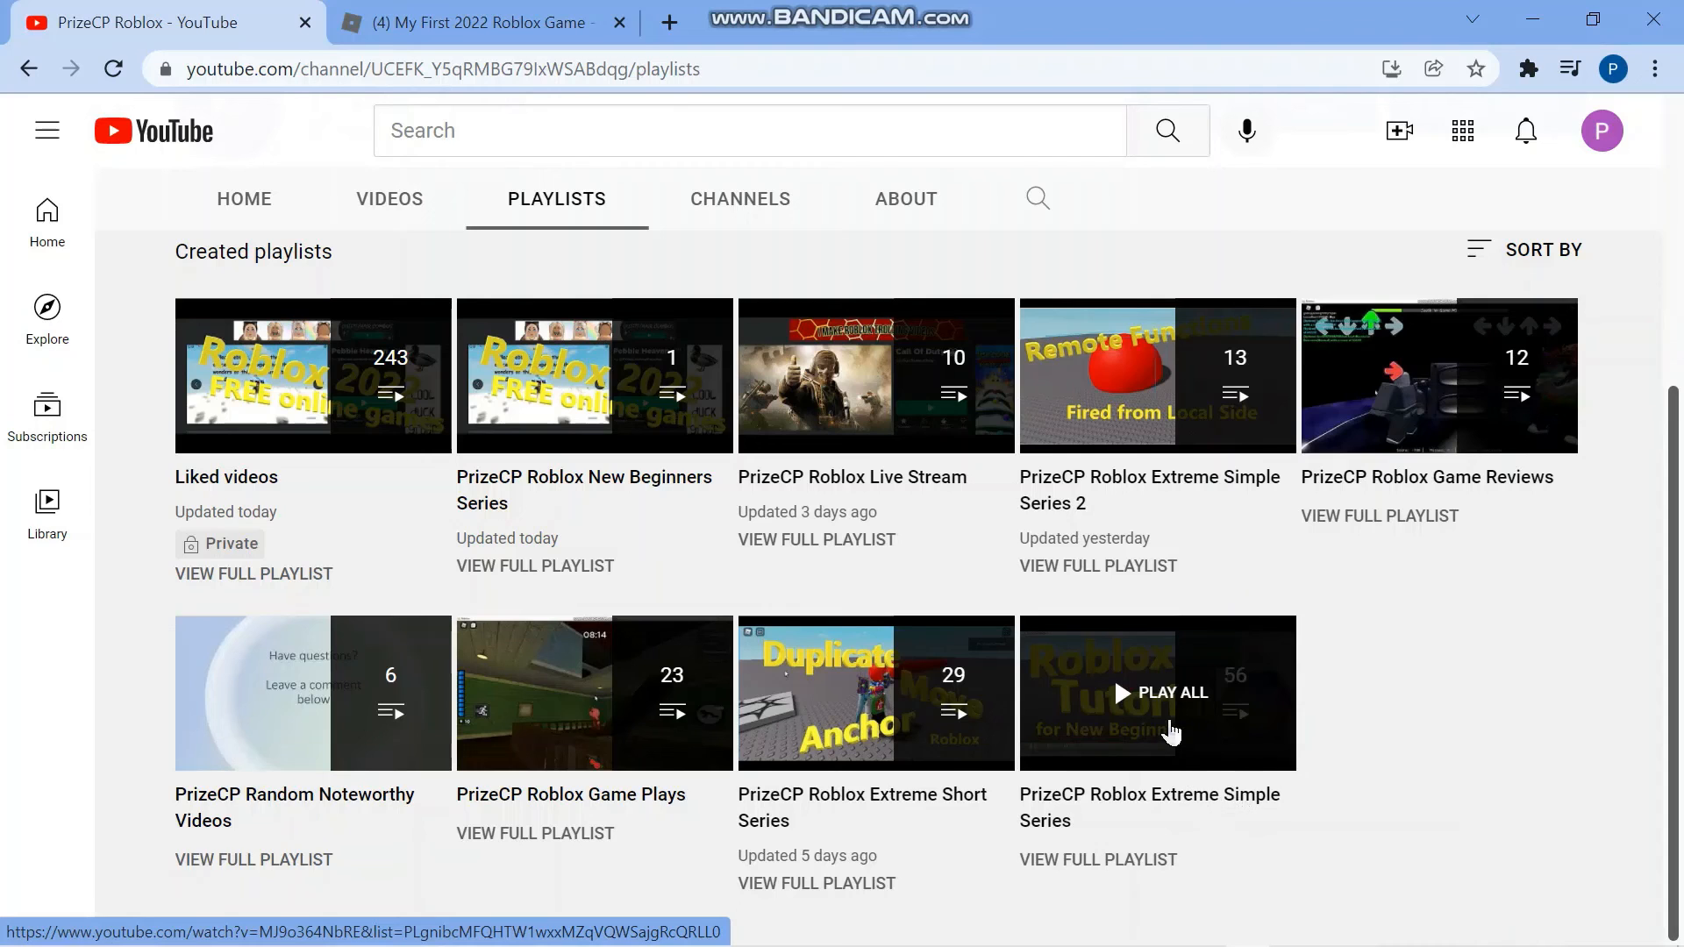
pyautogui.click(1171, 732)
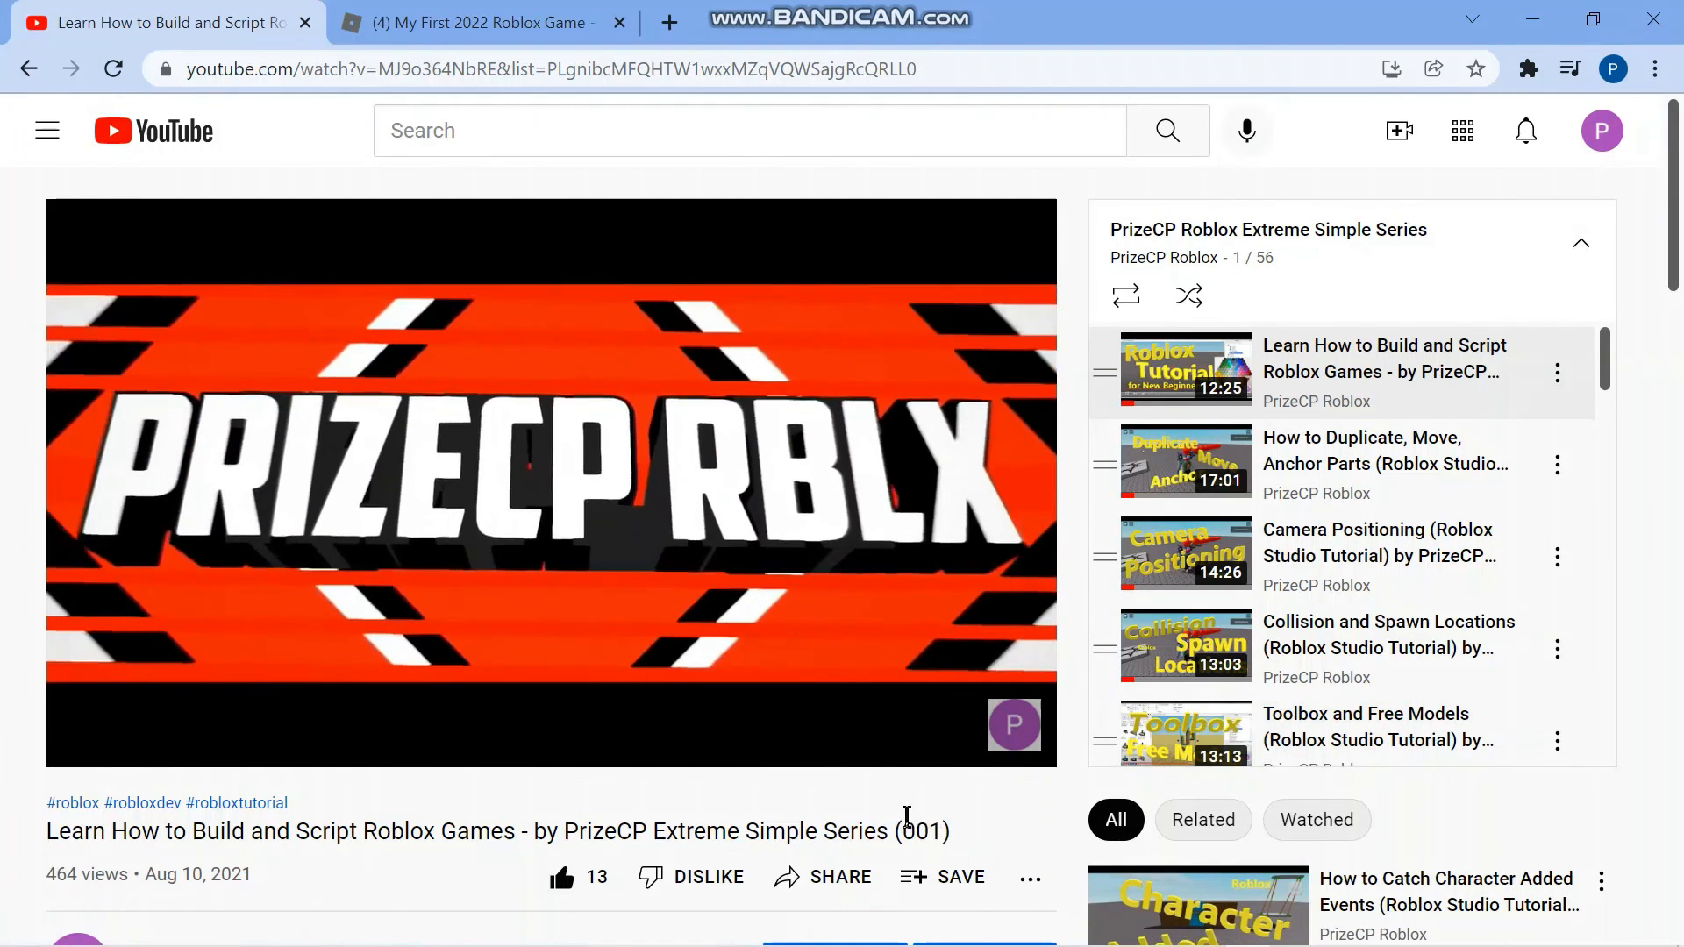
pyautogui.moveTo(941, 832); pyautogui.dragTo(903, 830)
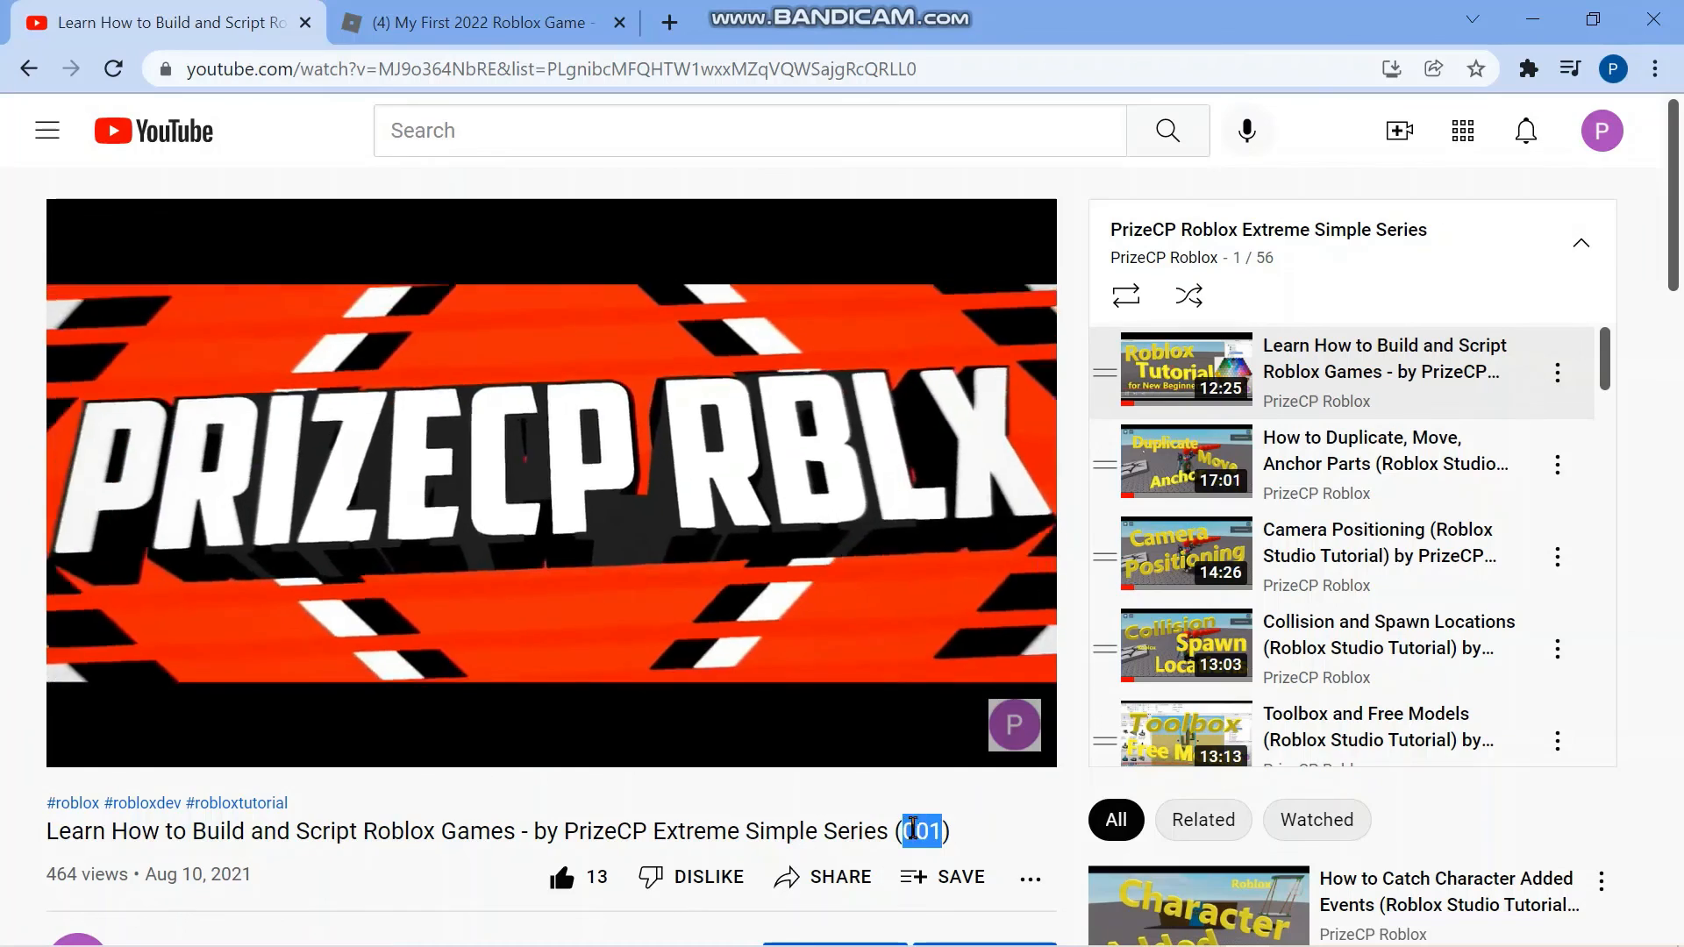